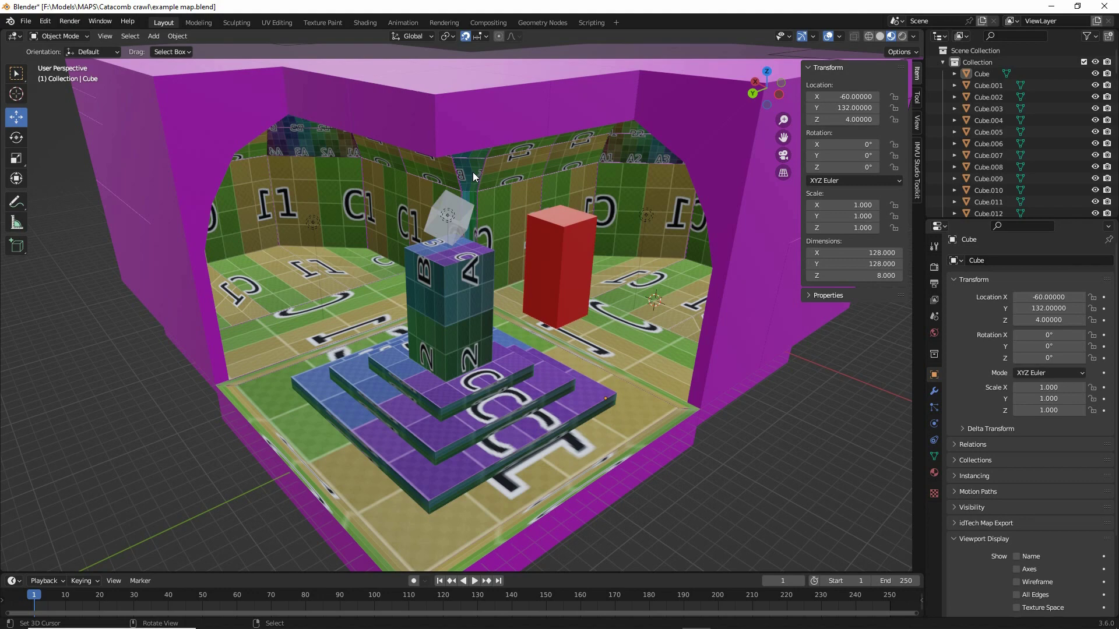
Select the red Cube.005 block and confirm its 32 × 32 × 72 dimensions at location 32, 72, 36
scroll(408, 349, up, 5)
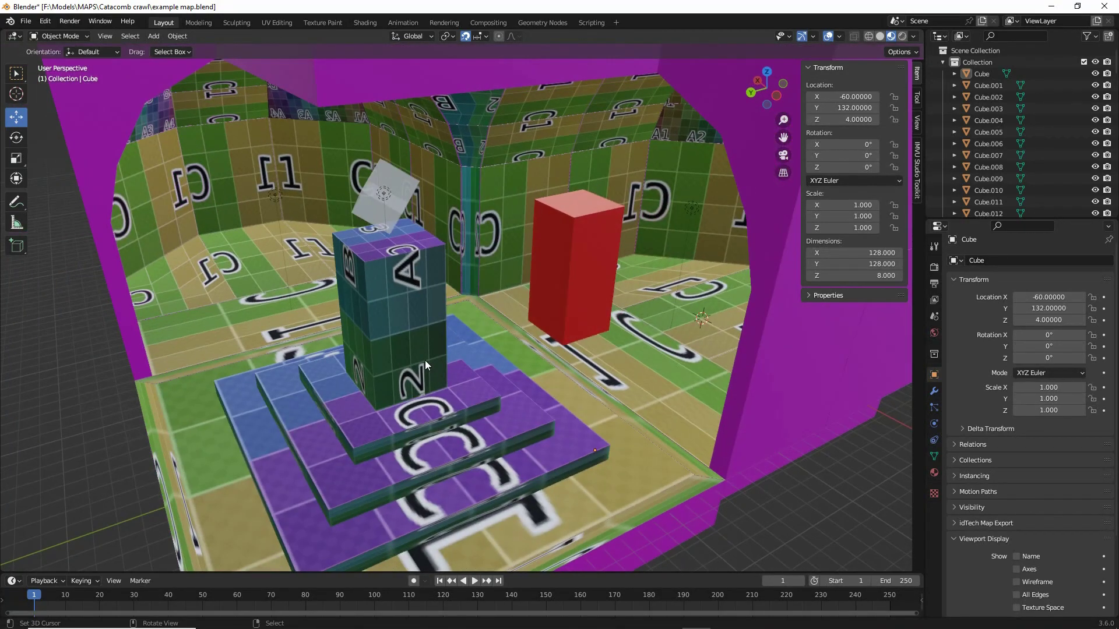
middle_drag(425, 360, 425, 408)
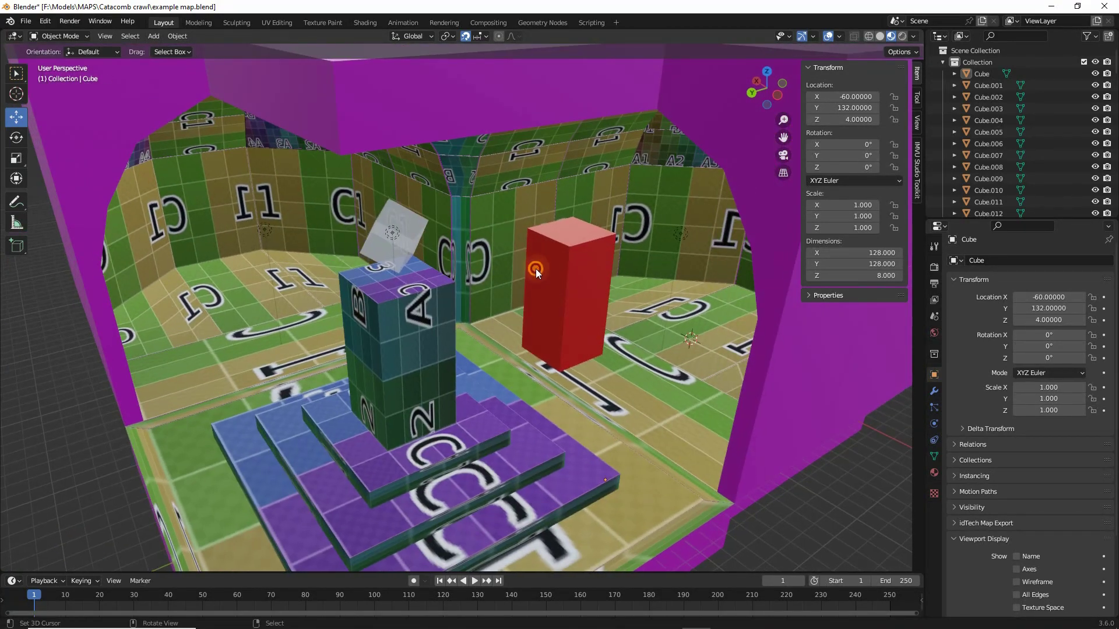
click(583, 323)
scroll(566, 313, up, 5)
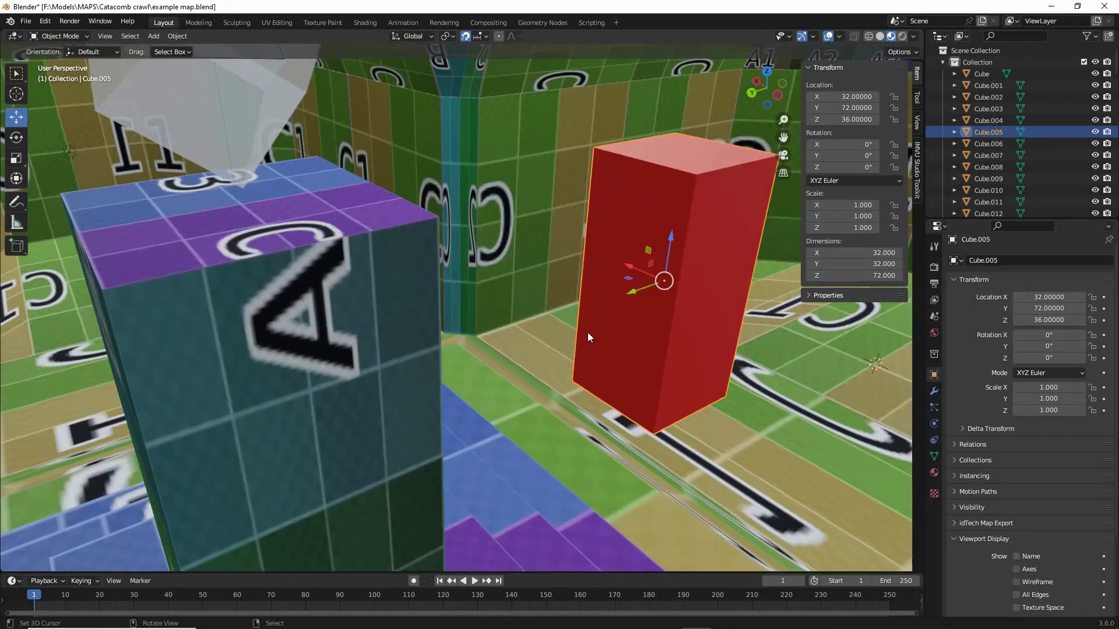
middle_drag(587, 332, 426, 404)
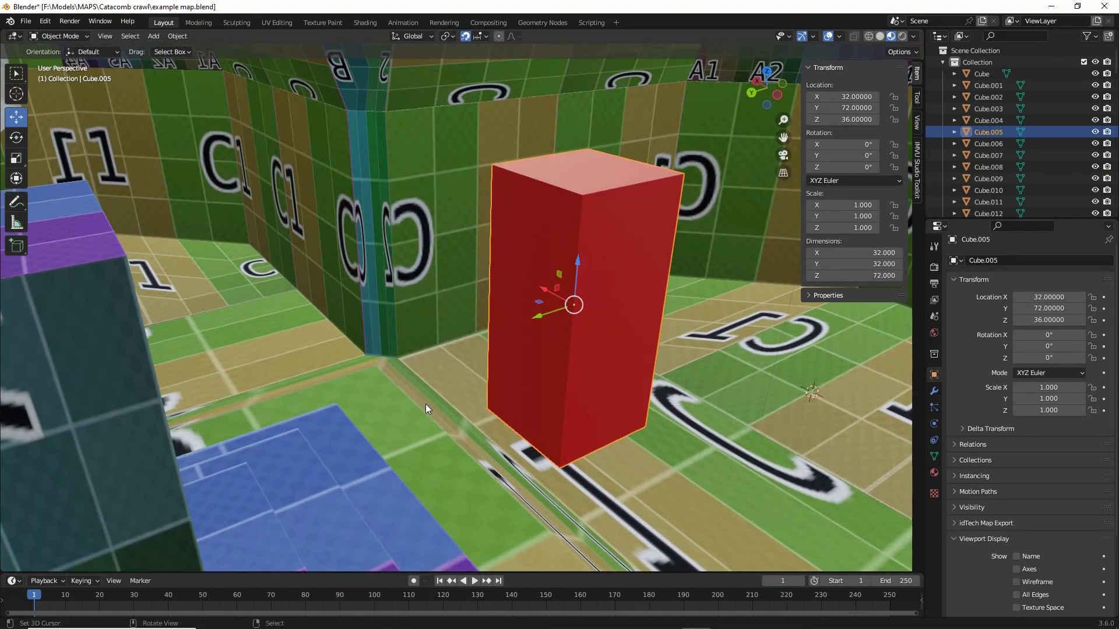
scroll(428, 403, down, 4)
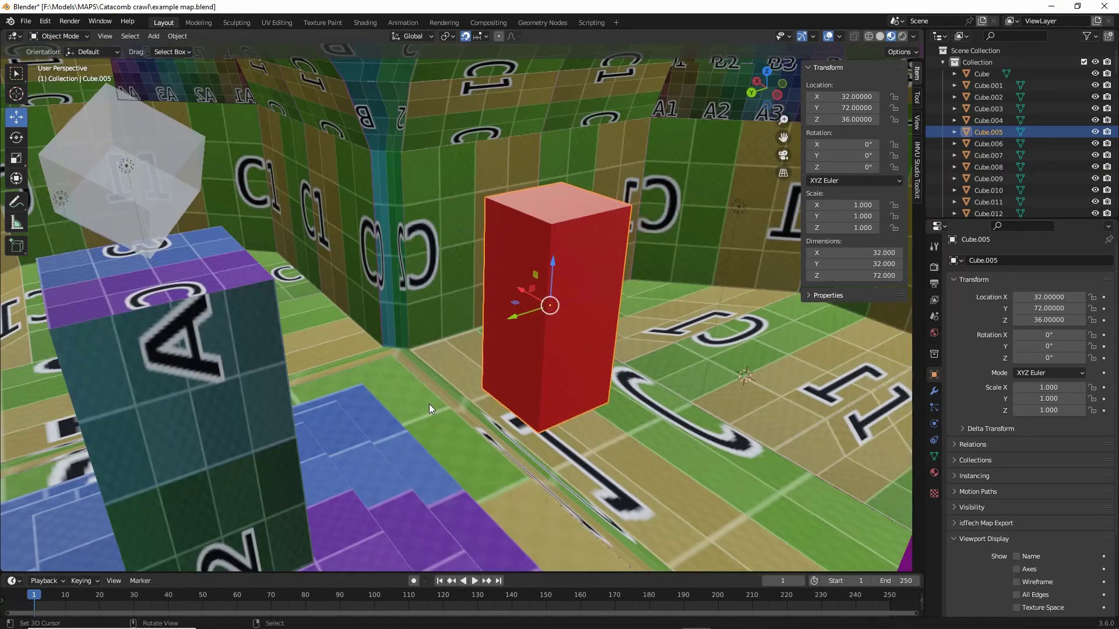
middle_drag(394, 433, 456, 404)
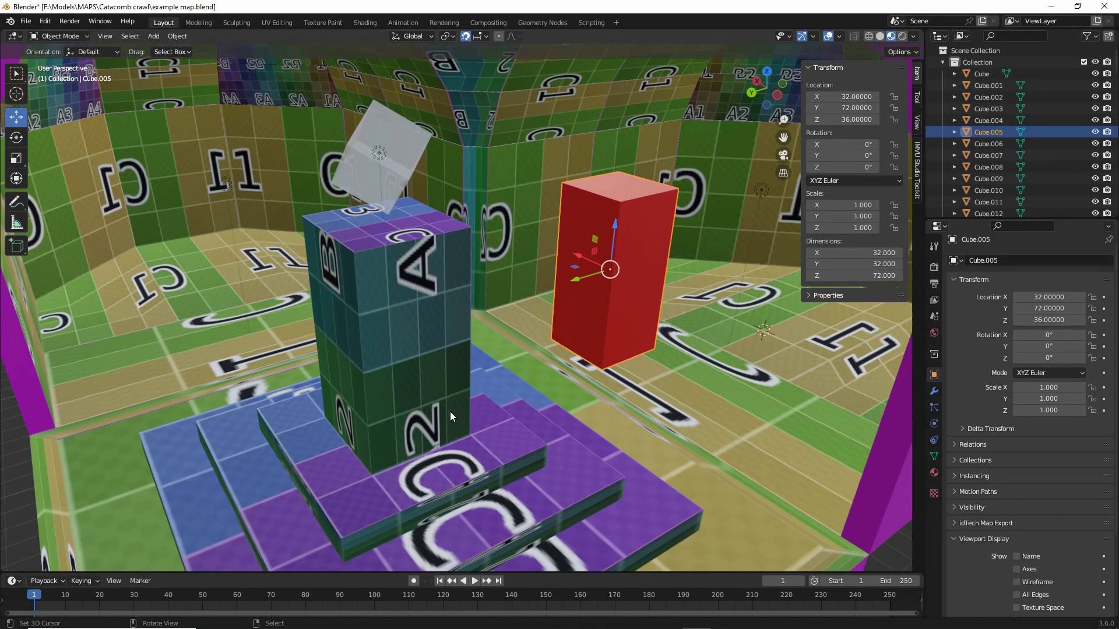
Add a Cube empty at location 0, 0, 0 and bring the view toward it beside the red block
click(154, 37)
mouse_move(187, 168)
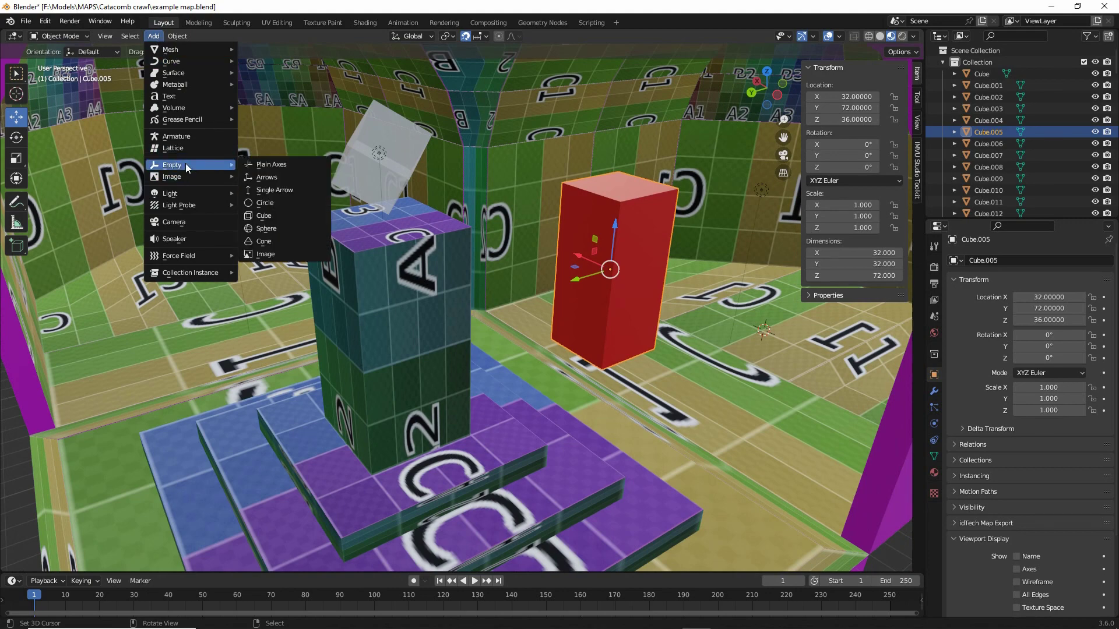
key(ctrl+2)
mouse_move(158, 176)
mouse_down()
mouse_move(199, 176)
mouse_move(170, 179)
mouse_up()
drag(138, 52, 170, 45)
drag(240, 225, 290, 226)
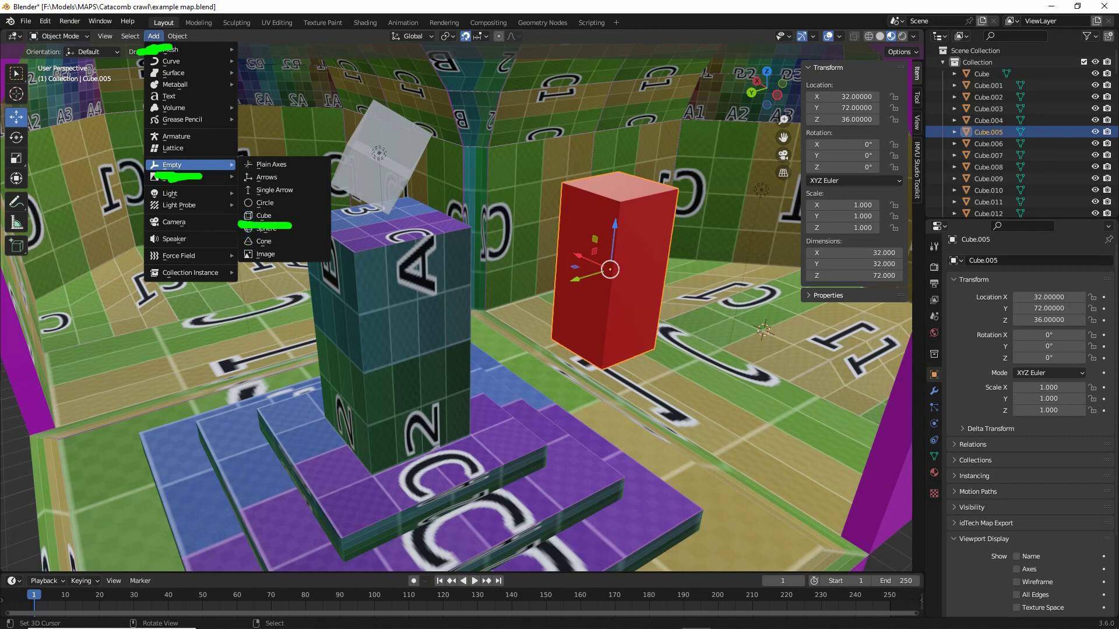
key(Escape)
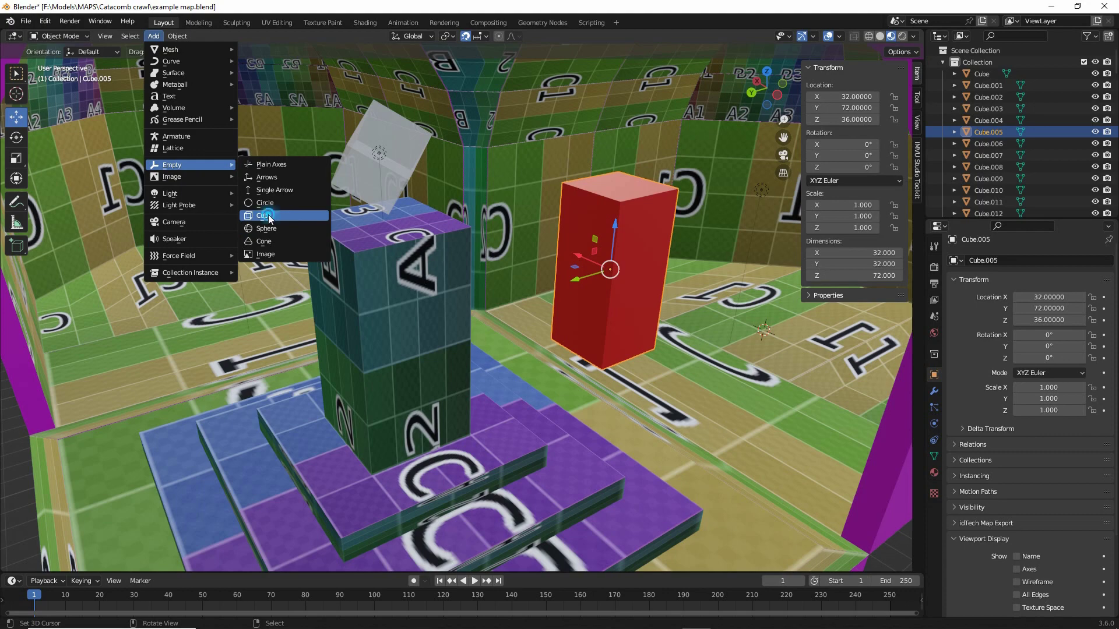
click(268, 216)
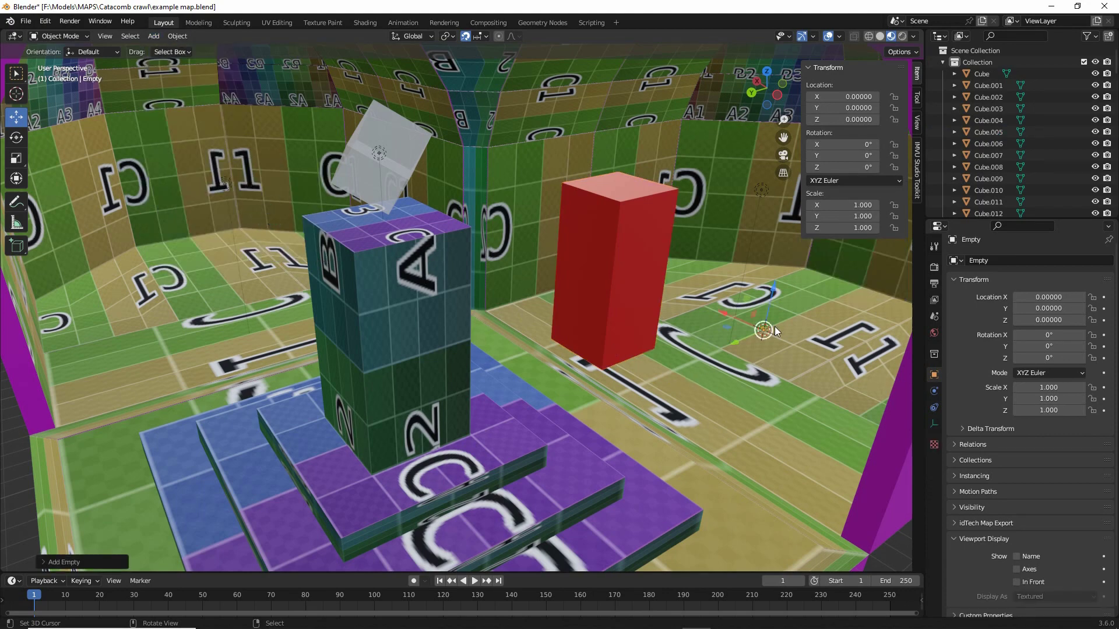
shift+middle_drag(742, 338, 557, 379)
scroll(575, 349, up, 2)
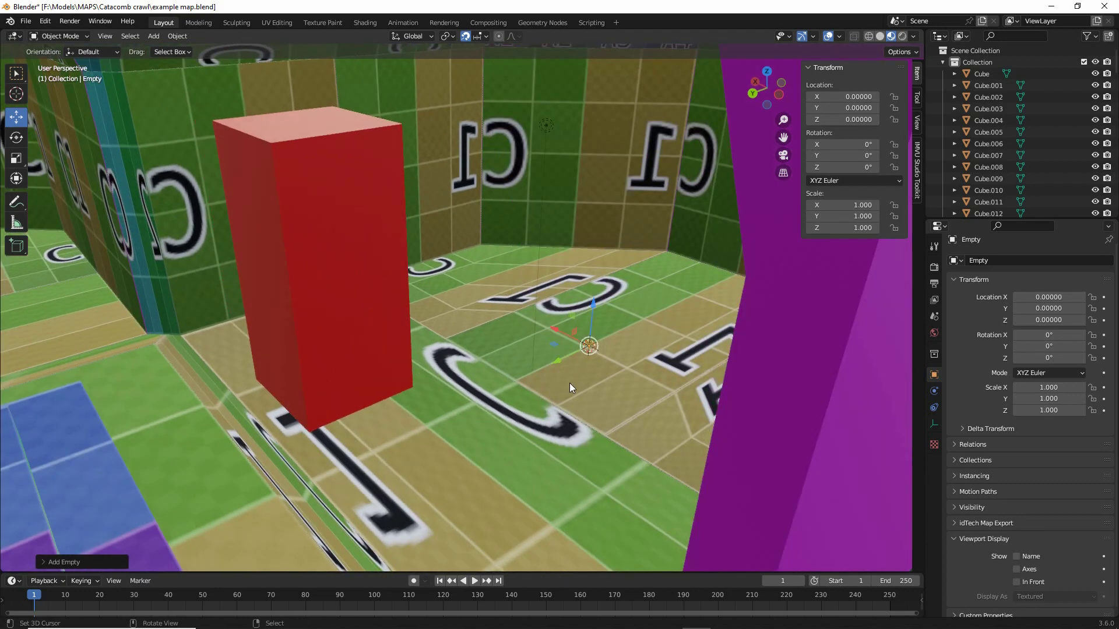
Frame the new empty with View > Frame Selected and orbit around it
click(105, 36)
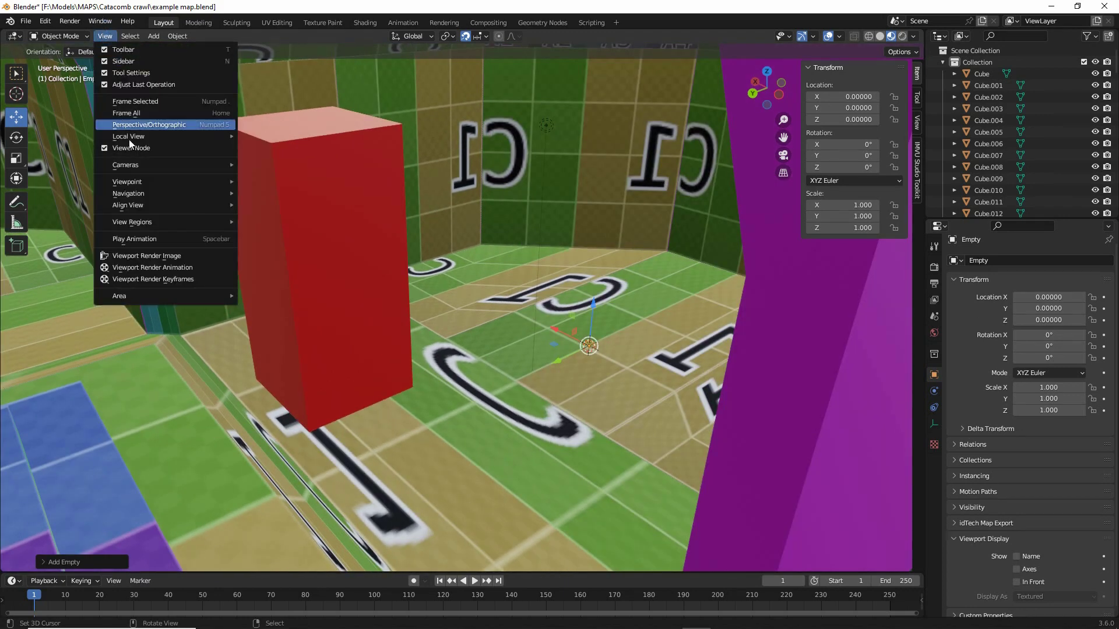
click(137, 101)
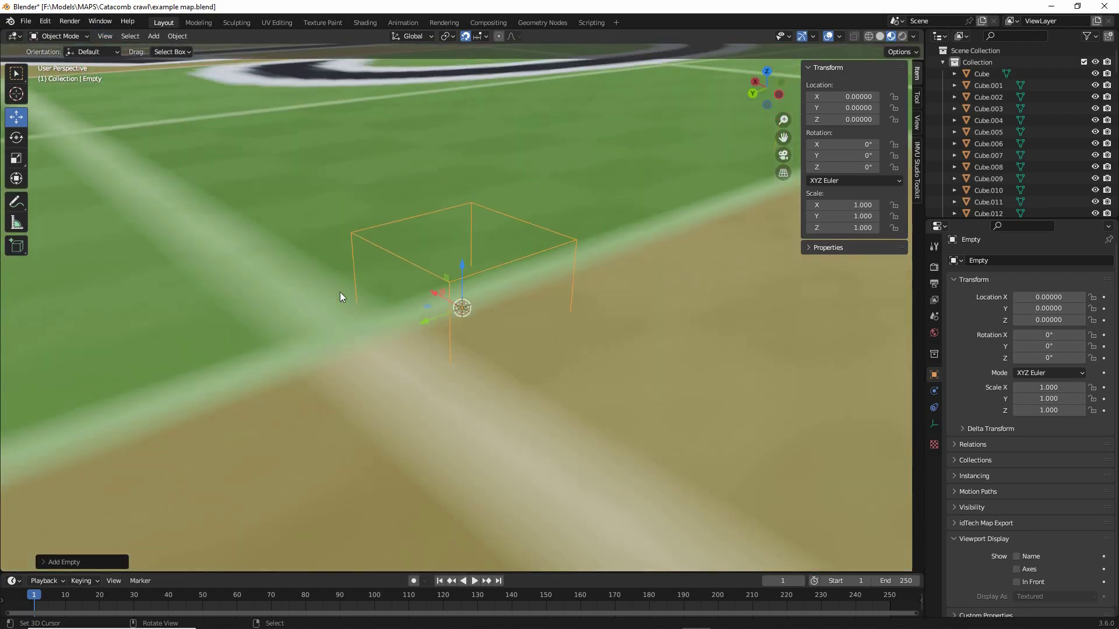
middle_drag(341, 295, 467, 373)
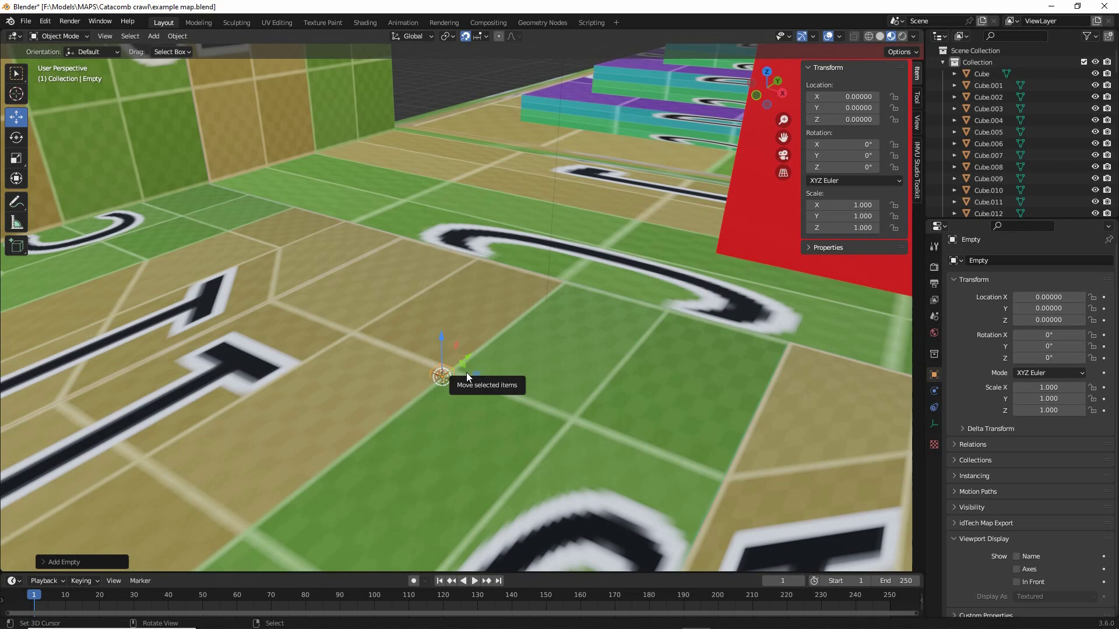
middle_drag(496, 352, 418, 367)
click(869, 36)
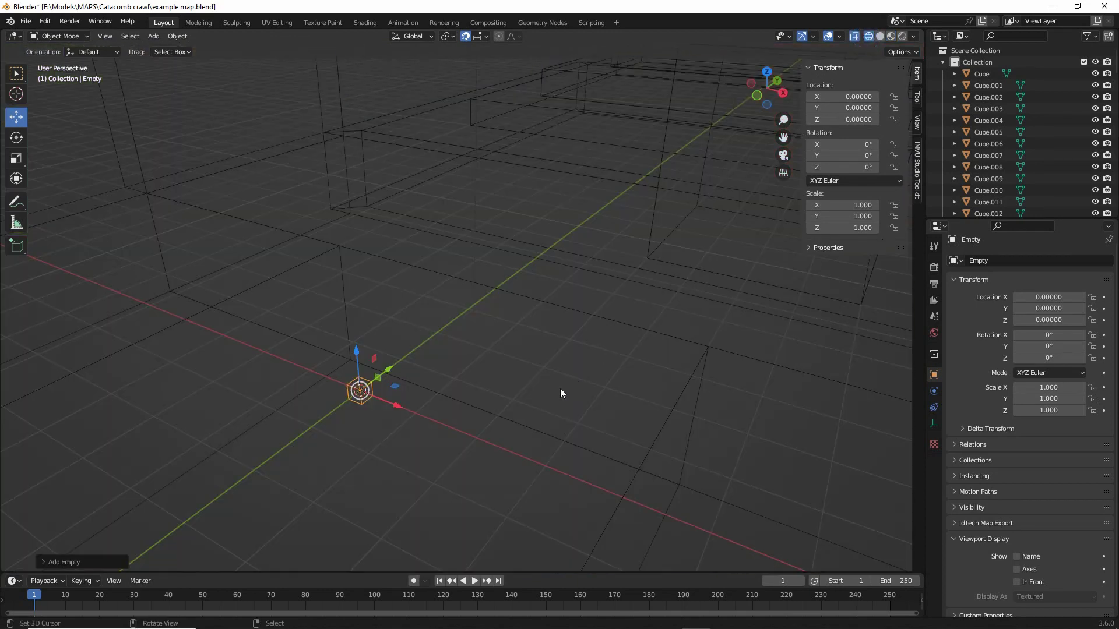
click(659, 205)
ctrl+middle_drag(674, 213, 663, 247)
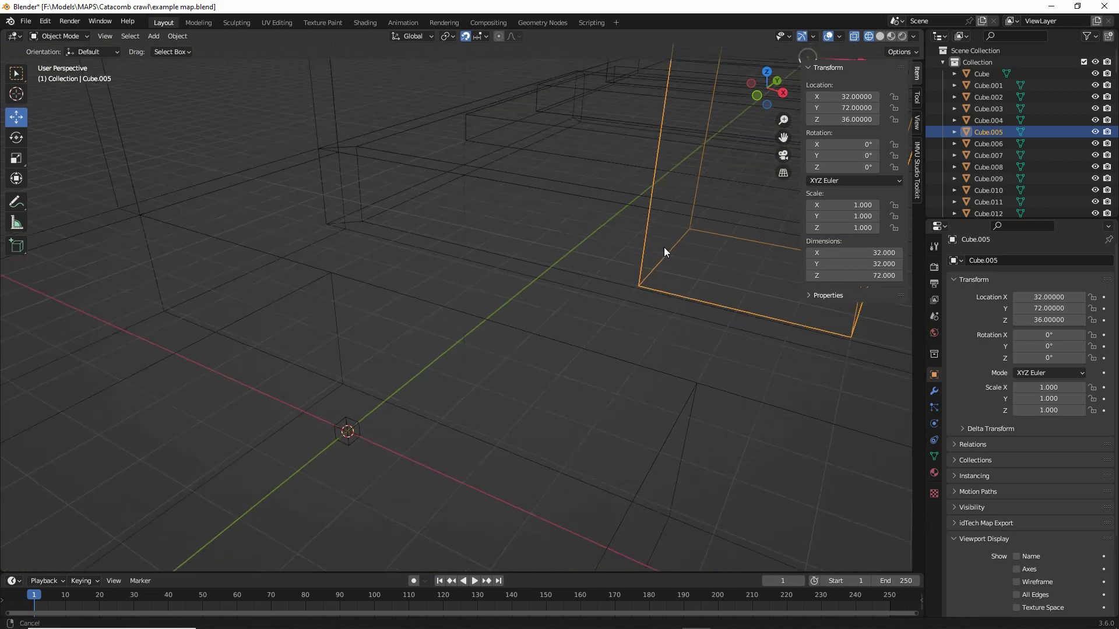
drag(855, 230, 796, 237)
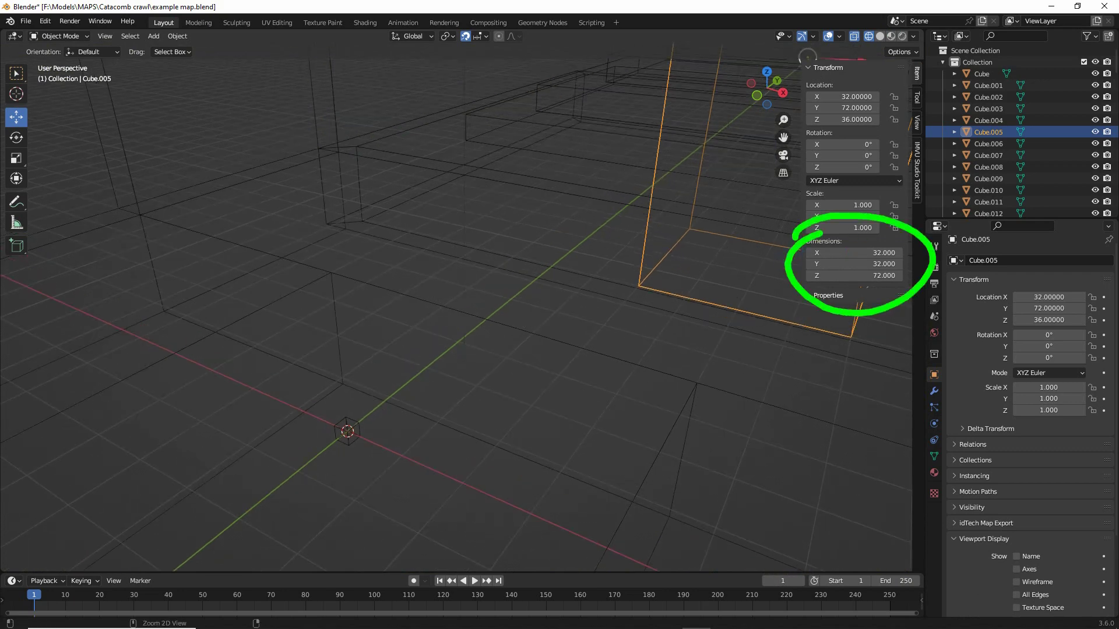
drag(319, 409, 325, 403)
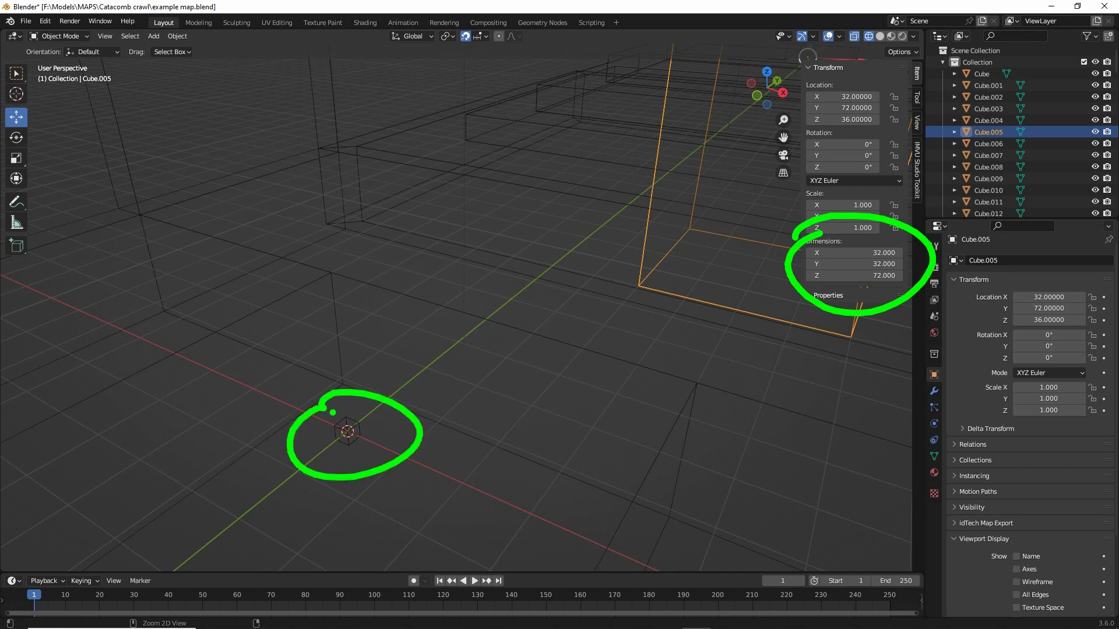
key(Escape)
key(ctrl+2)
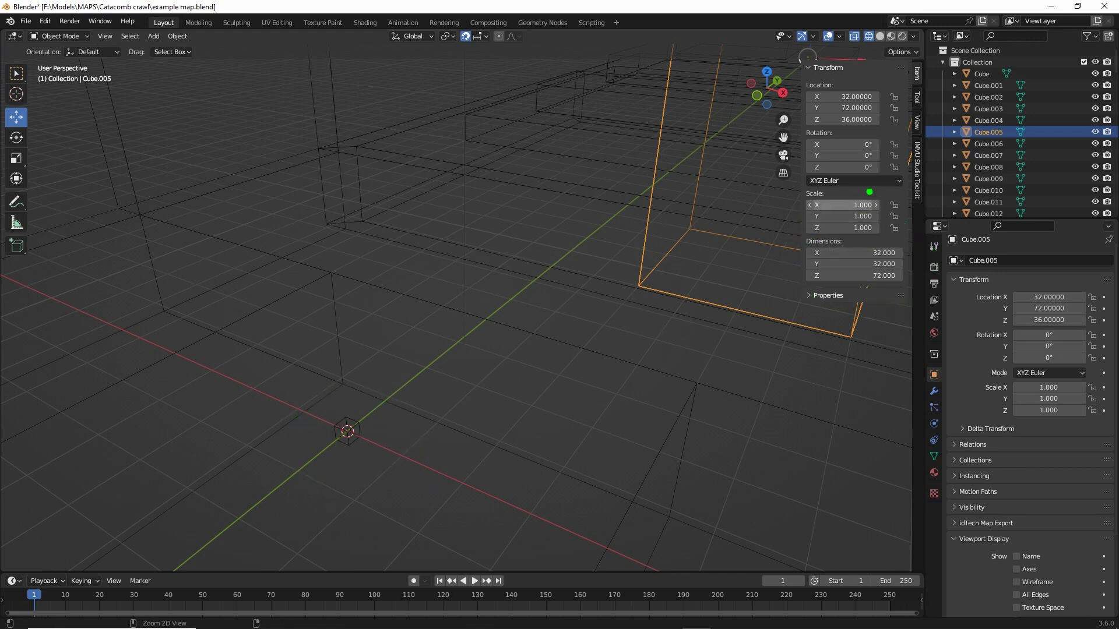
mouse_move(818, 187)
mouse_down()
mouse_move(786, 216)
mouse_move(807, 190)
mouse_up()
key(Escape)
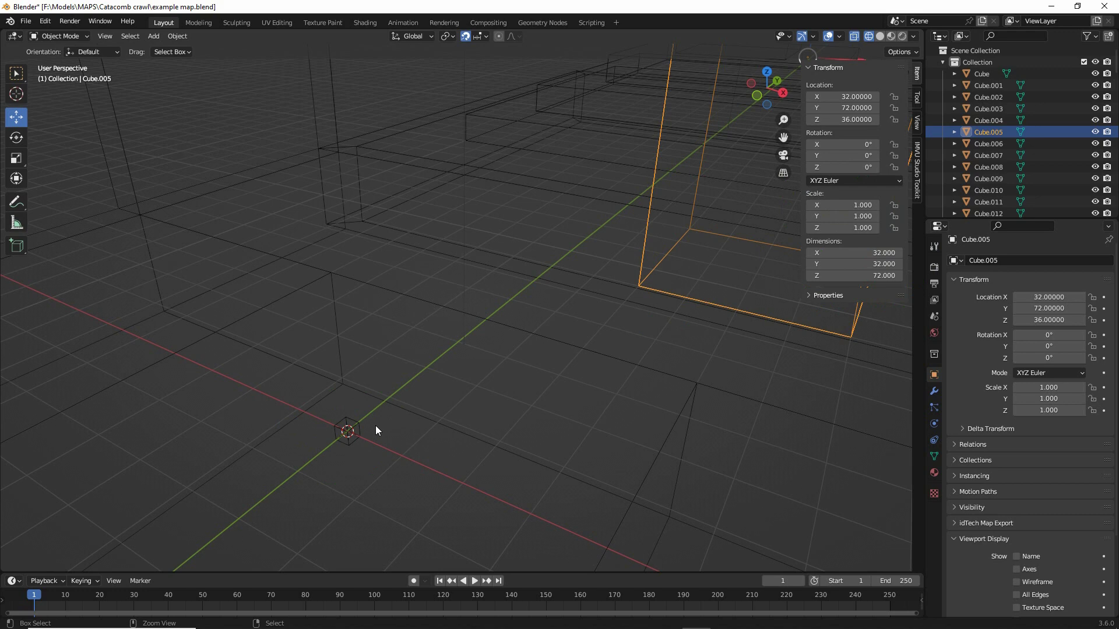
click(359, 424)
mouse_move(797, 255)
mouse_down()
mouse_move(803, 183)
mouse_move(801, 260)
mouse_up()
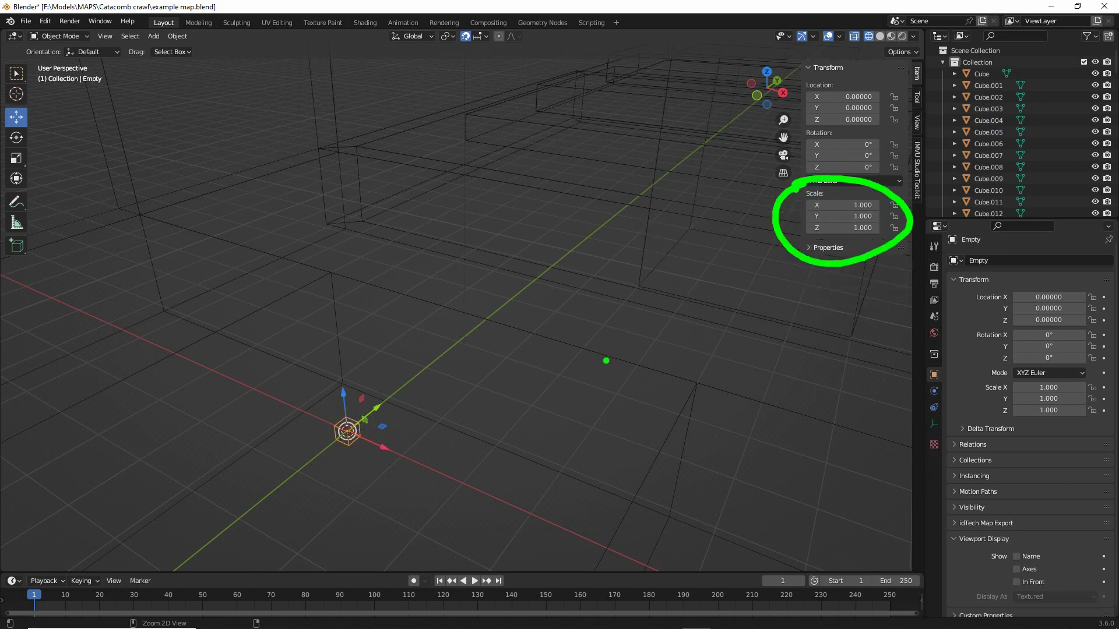
key(Escape)
mouse_move(606, 360)
middle_down()
mouse_move(529, 404)
mouse_move(482, 407)
mouse_move(488, 430)
middle_up()
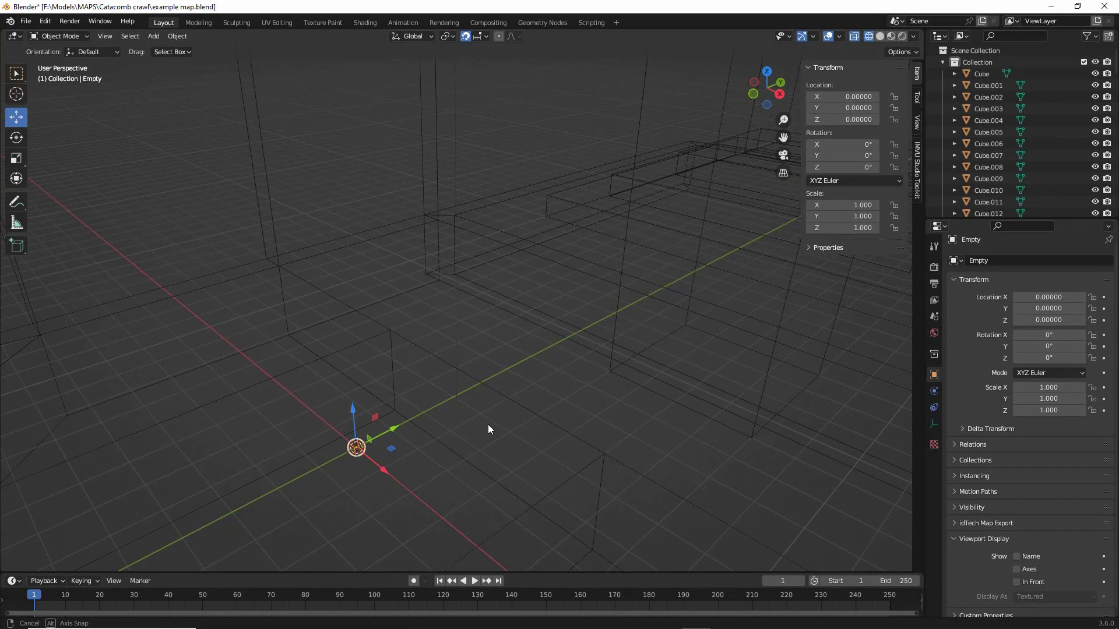
Open the viewport overlay settings and highlight them with an annotation
middle_drag(488, 430, 488, 429)
click(839, 36)
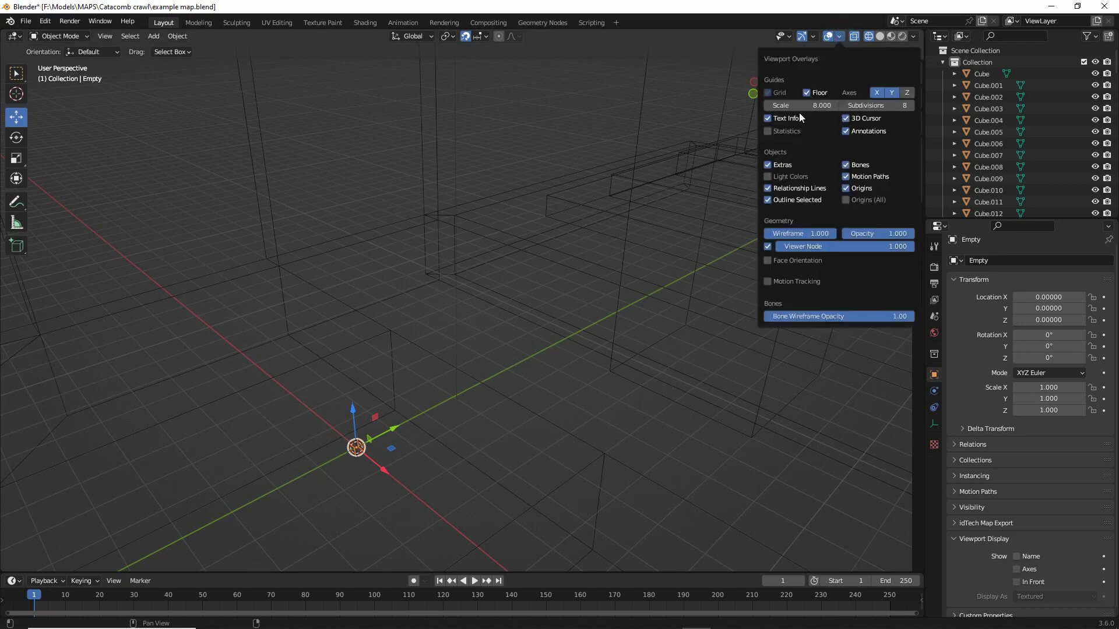
key(ctrl+2)
drag(777, 120, 894, 120)
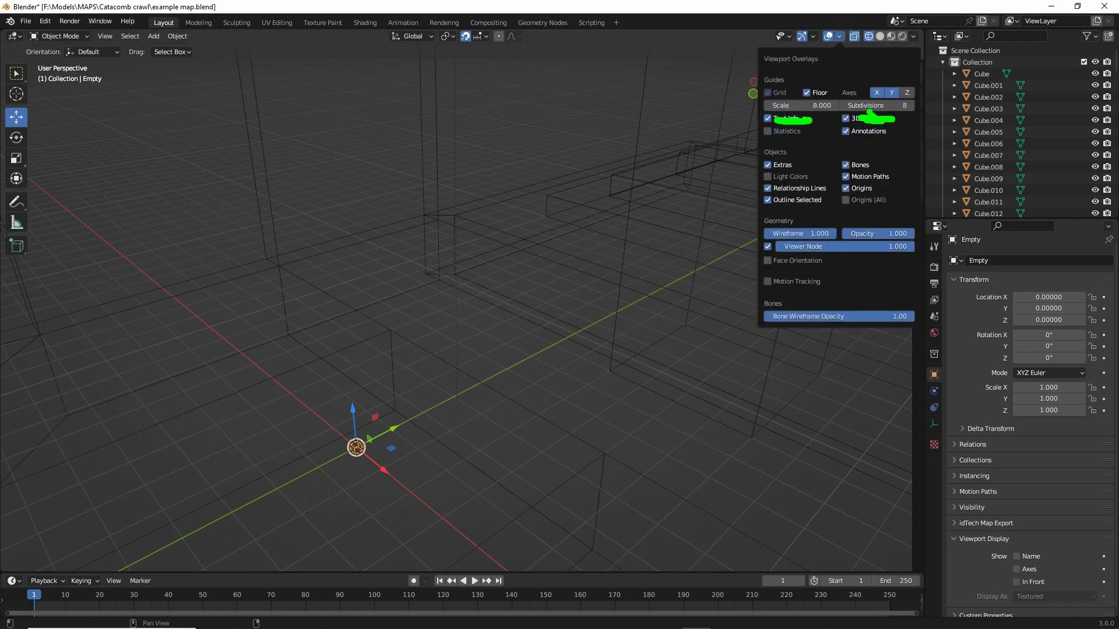
mouse_move(828, 26)
mouse_down()
mouse_move(841, 5)
mouse_move(807, 30)
mouse_up()
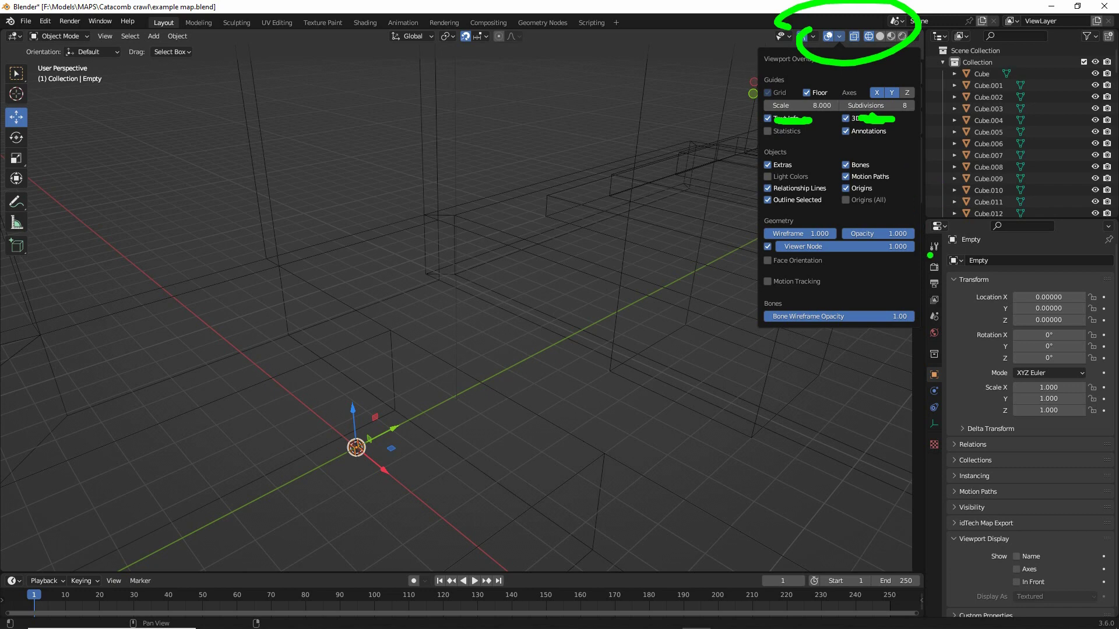
Show the Scene unit settings: Unit System None, rotation in Degrees
key(n)
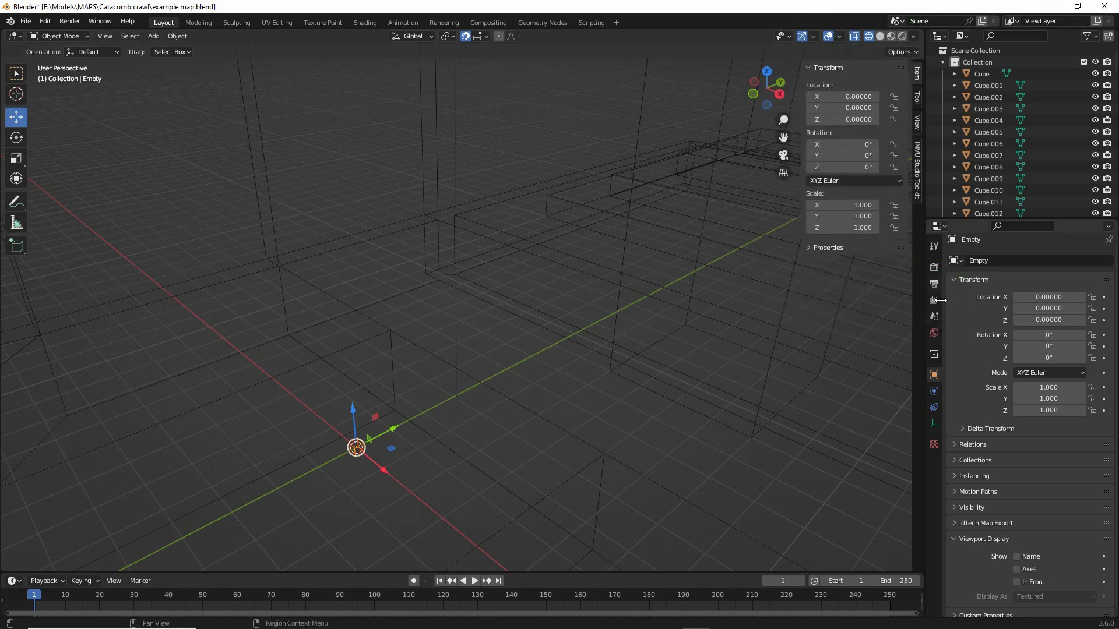
click(935, 315)
drag(974, 282, 1043, 287)
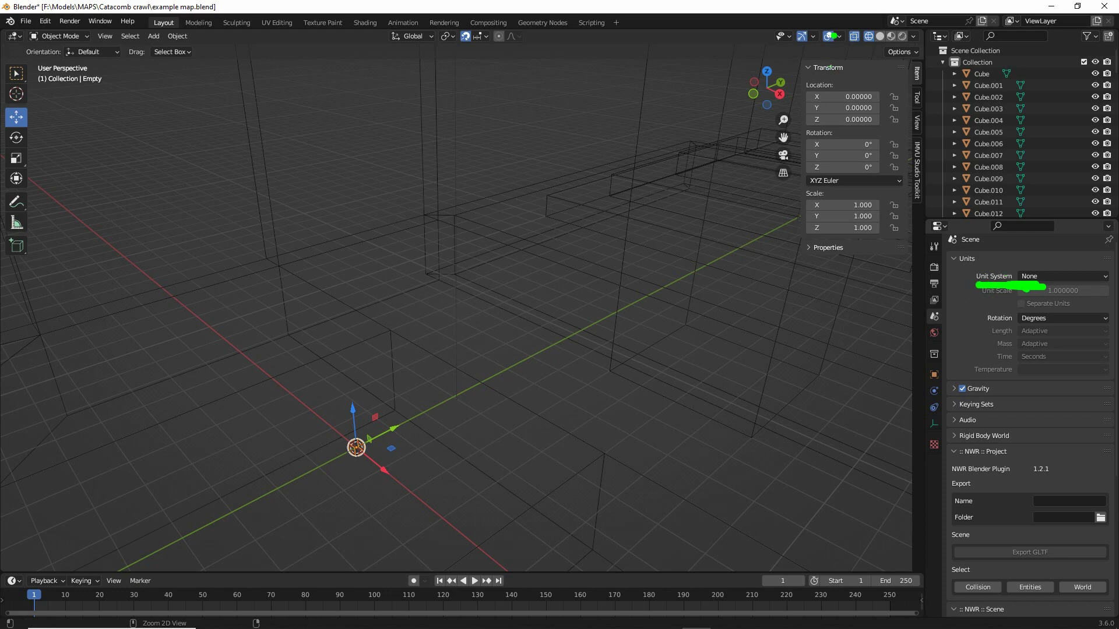
mouse_move(834, 36)
mouse_down()
mouse_move(845, 81)
mouse_move(820, 50)
mouse_up()
key(Escape)
click(839, 36)
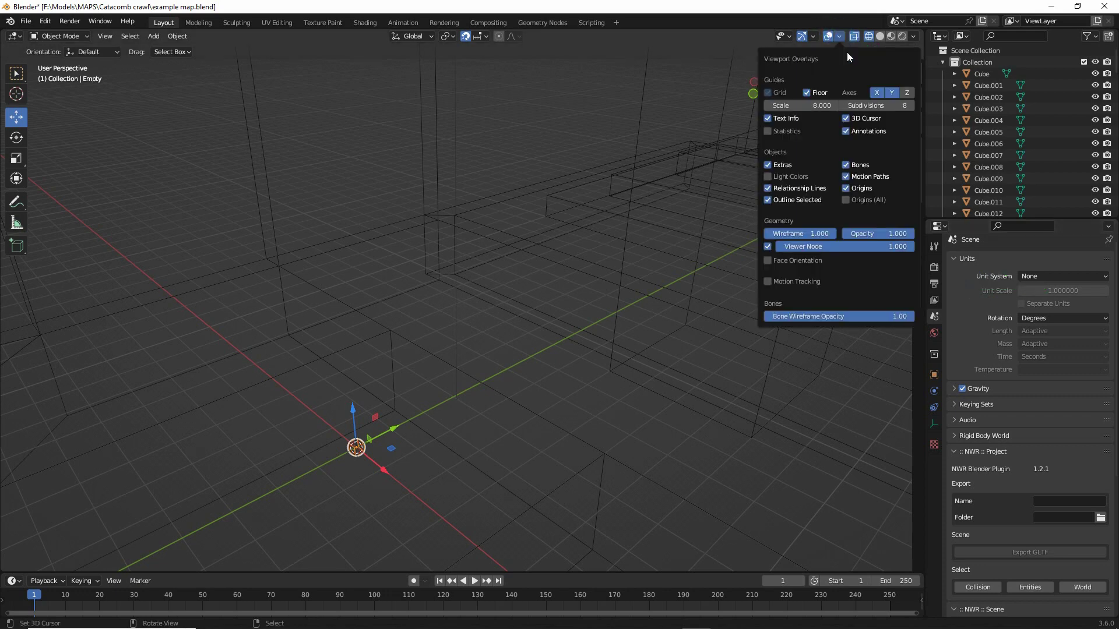
drag(874, 120, 913, 114)
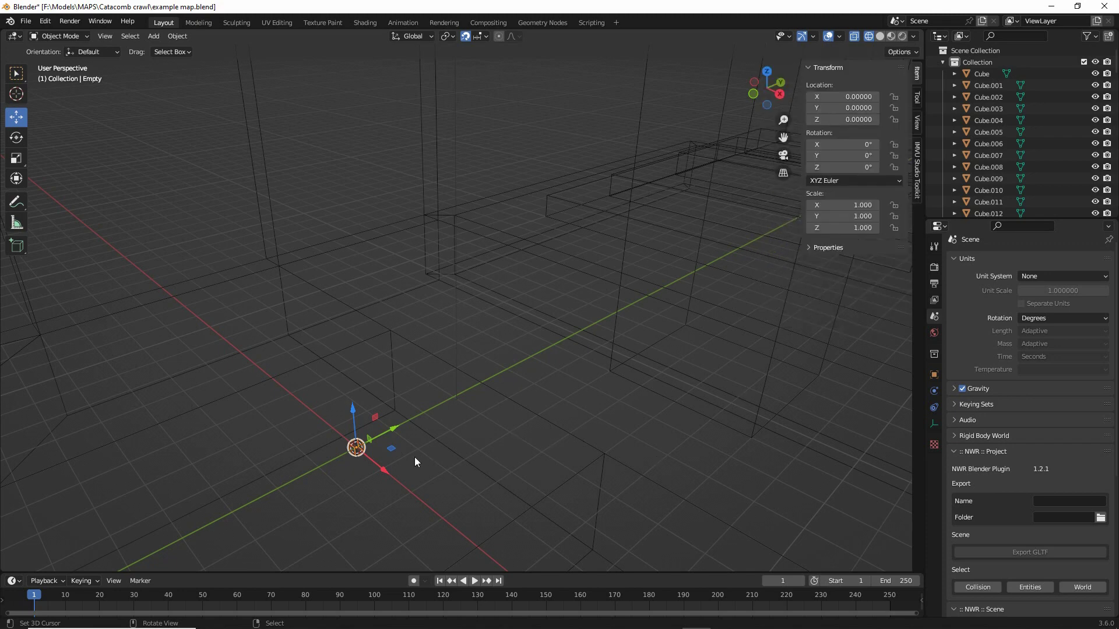
scroll(366, 468, up, 1)
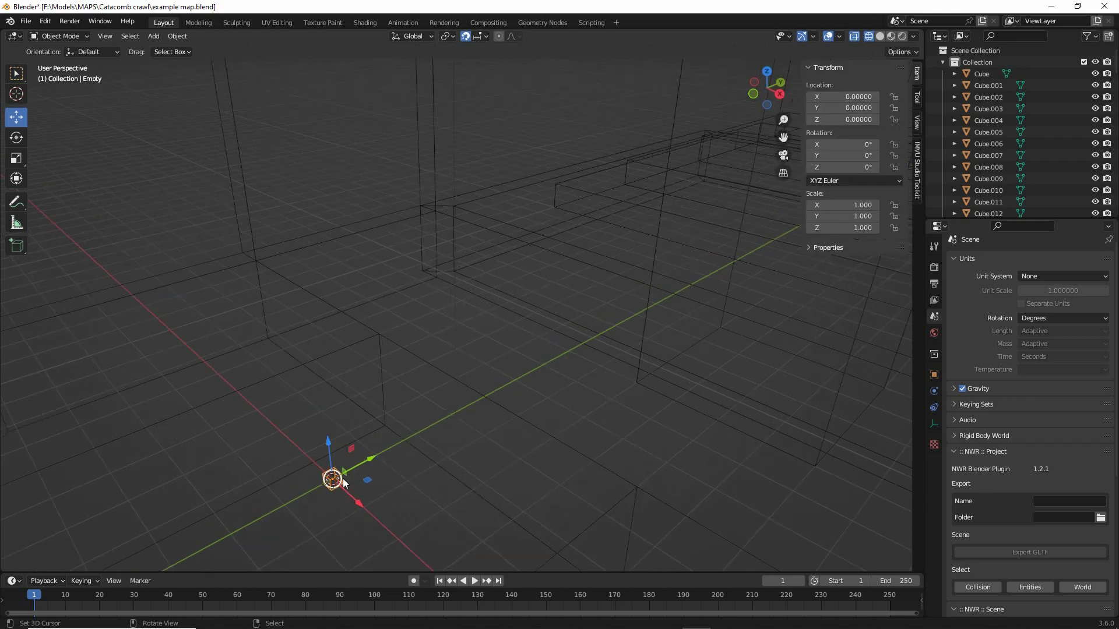
shift+middle_drag(344, 474, 440, 384)
scroll(442, 383, up, 2)
shift+middle_drag(409, 429, 443, 385)
scroll(443, 390, up, 1)
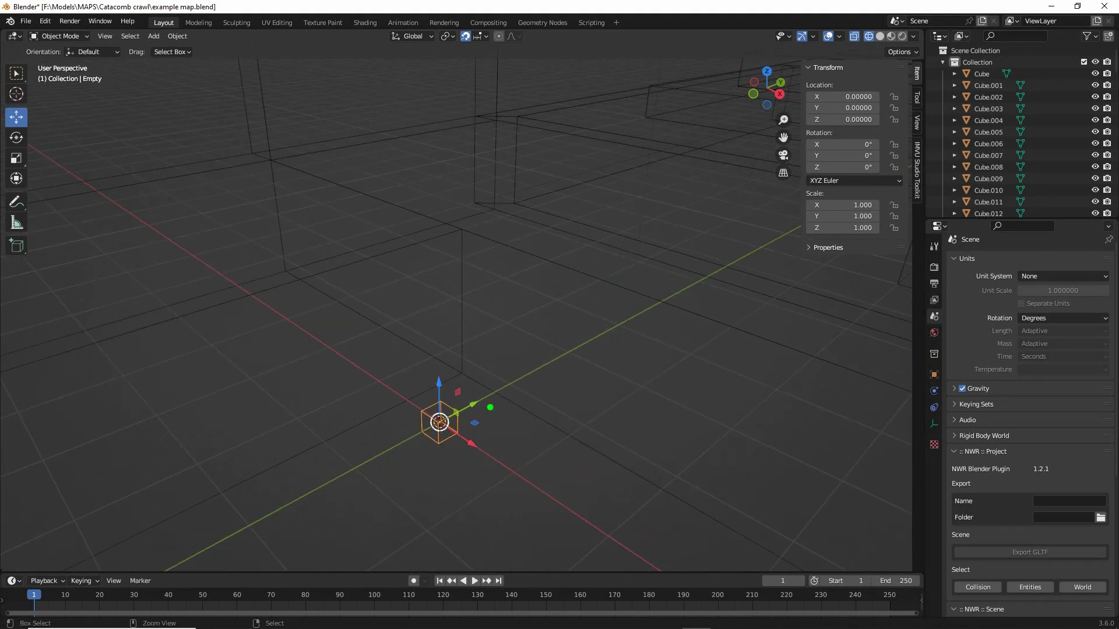
drag(849, 184, 824, 185)
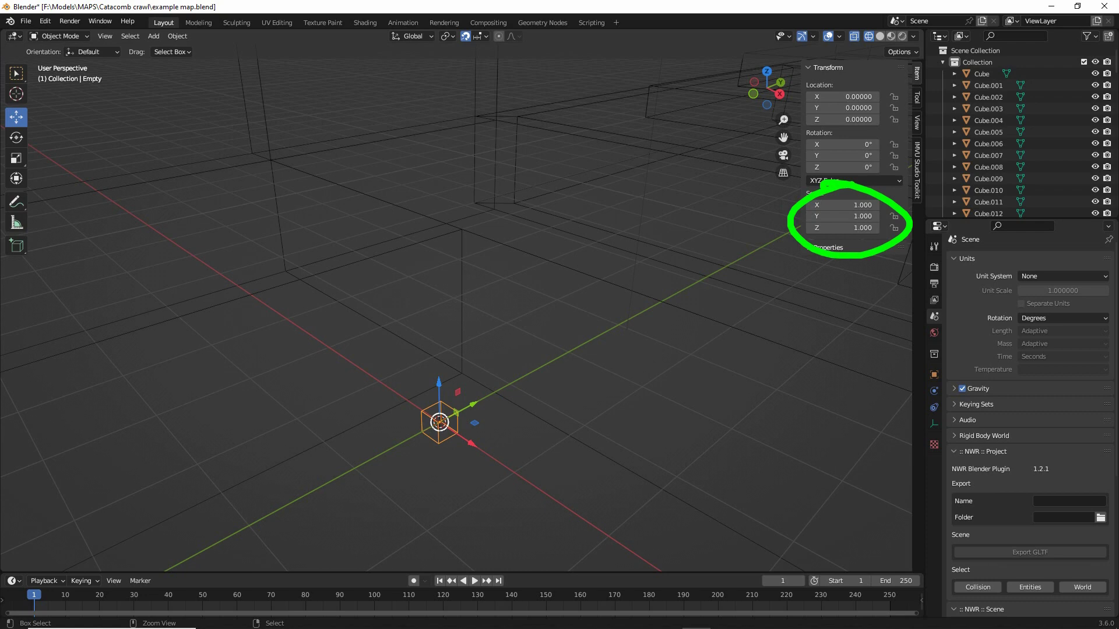
mouse_move(561, 382)
middle_down()
mouse_move(499, 441)
mouse_move(522, 429)
middle_up()
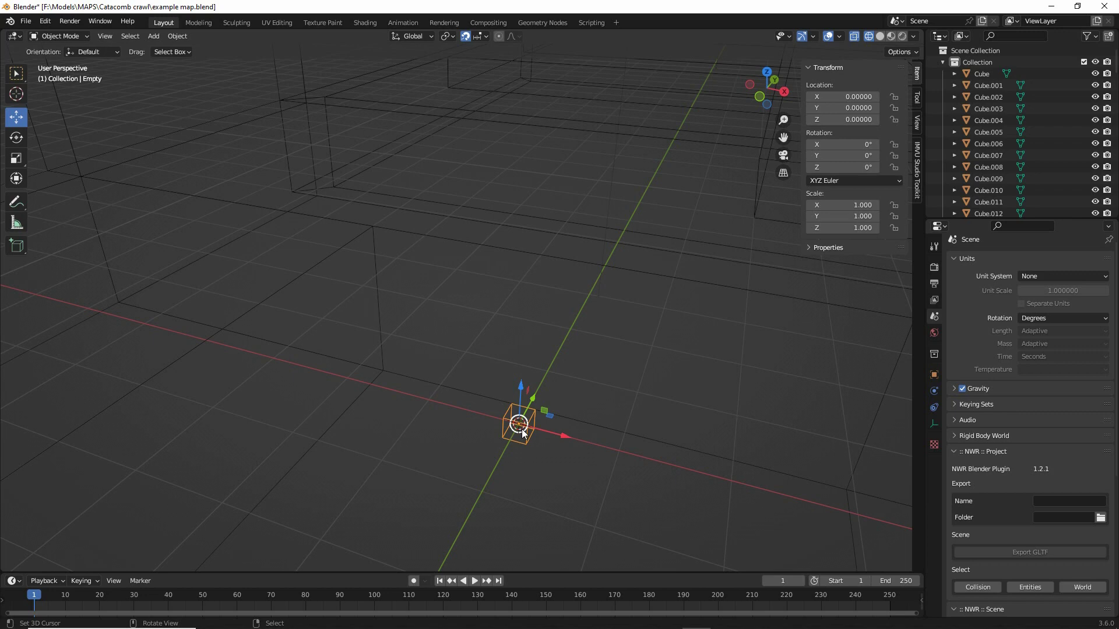
middle_drag(540, 443, 490, 415)
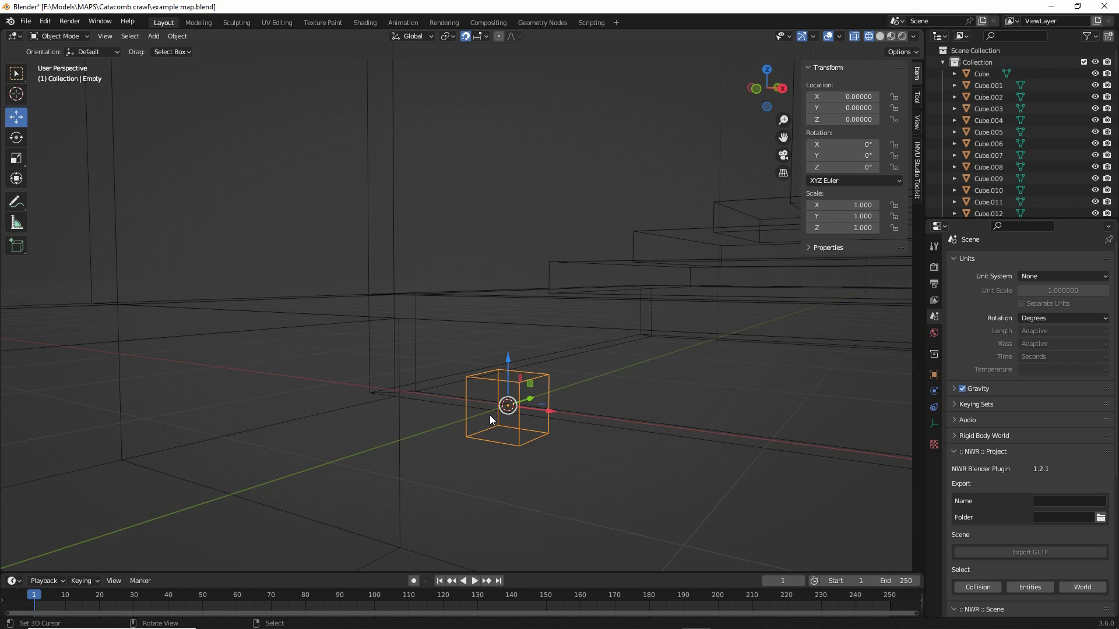
middle_drag(491, 413, 488, 383)
scroll(493, 408, down, 4)
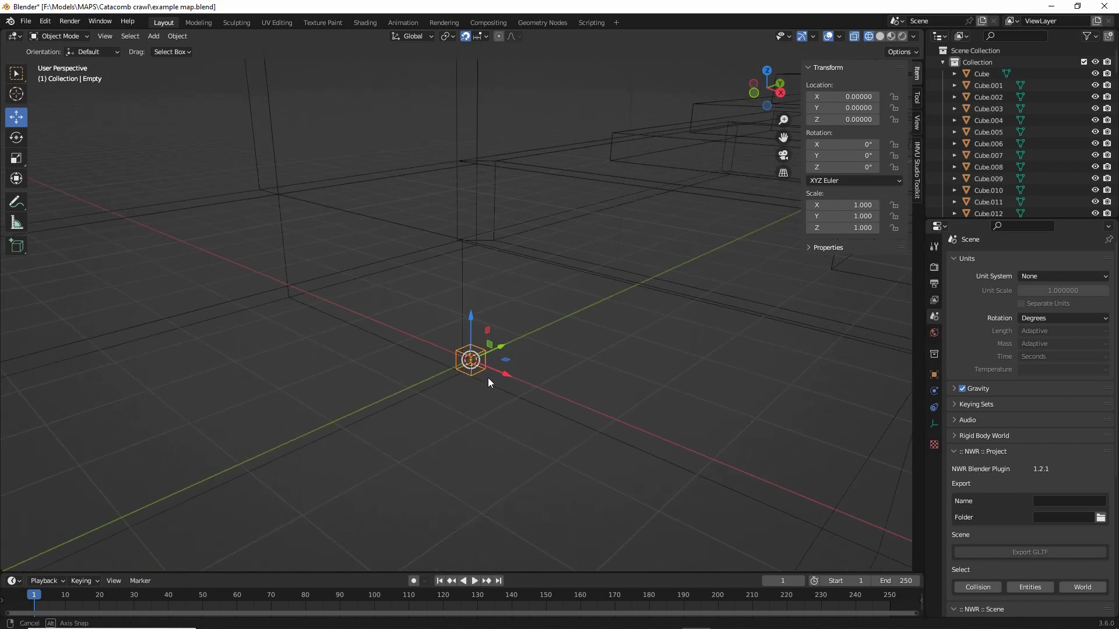
middle_drag(488, 383, 488, 382)
key(ctrl+2)
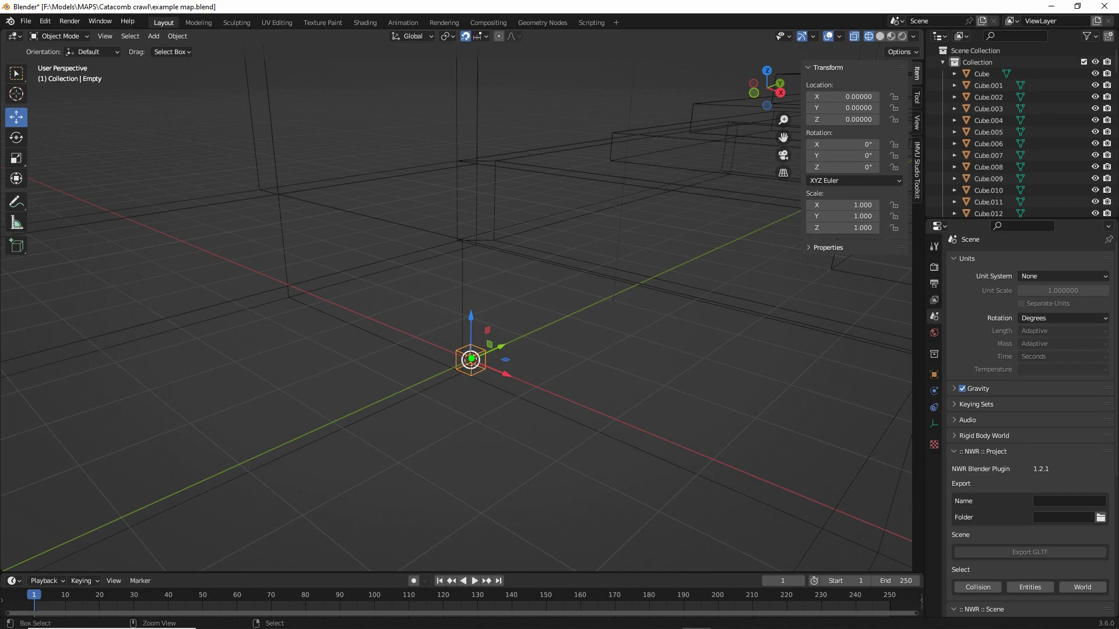
drag(446, 339, 437, 328)
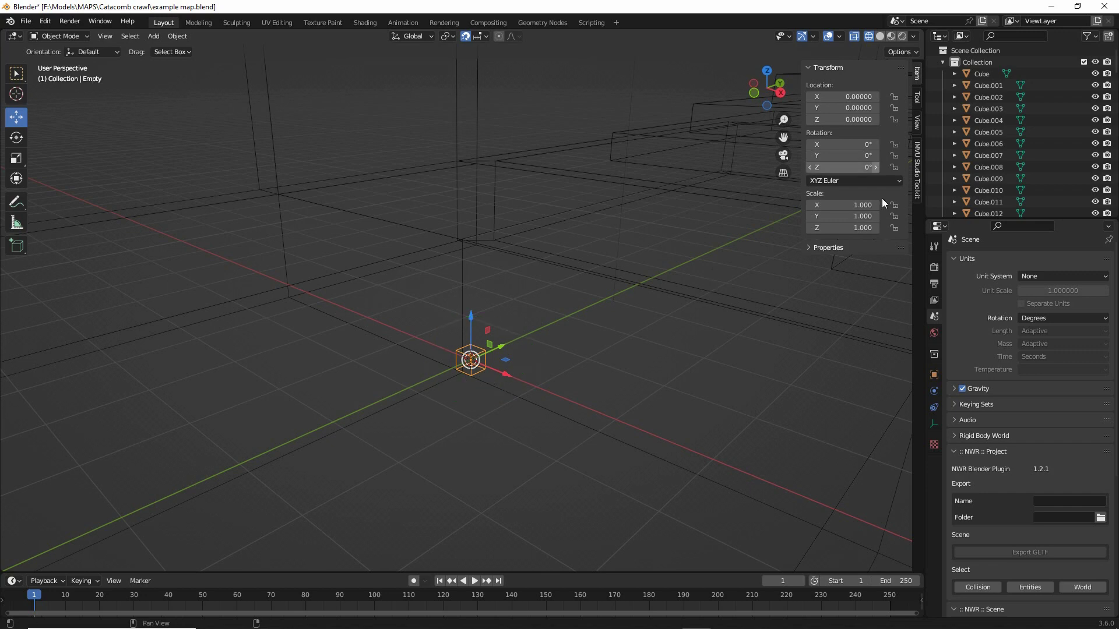
Enter 8 in the empty's X, Y and Z Scale fields of the Transform panel
click(862, 201)
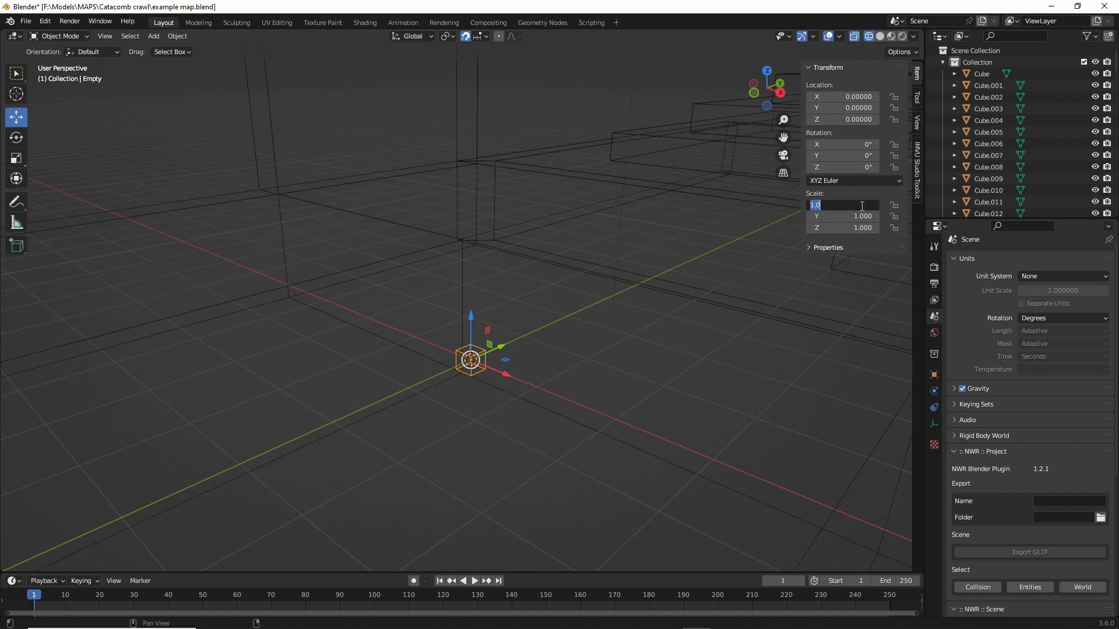
text(8)
key(Return)
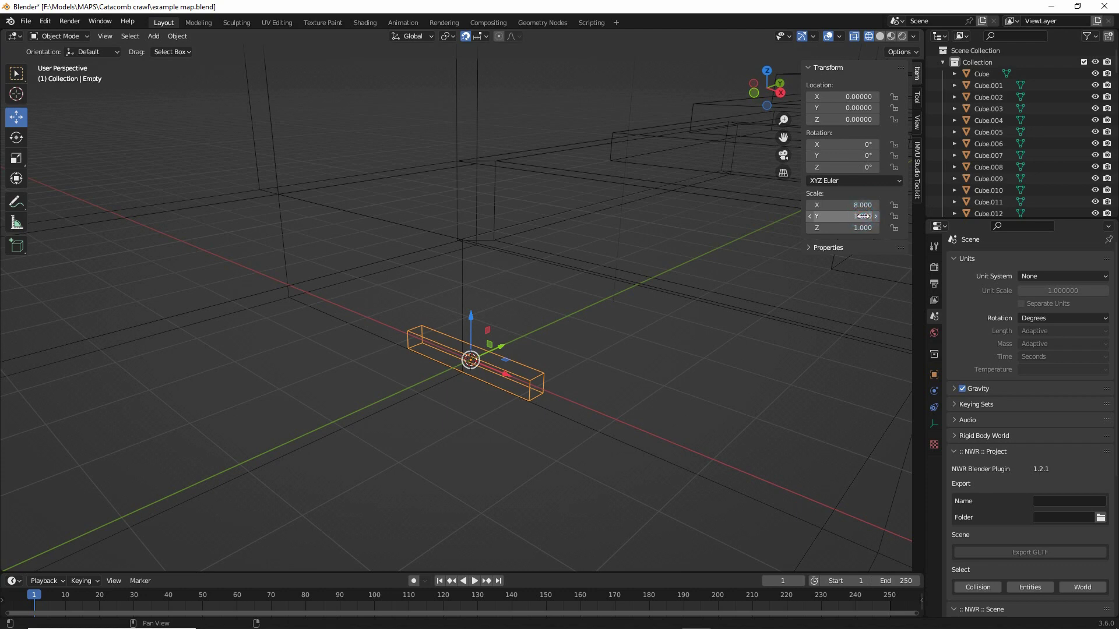
click(863, 216)
text(8)
key(Return)
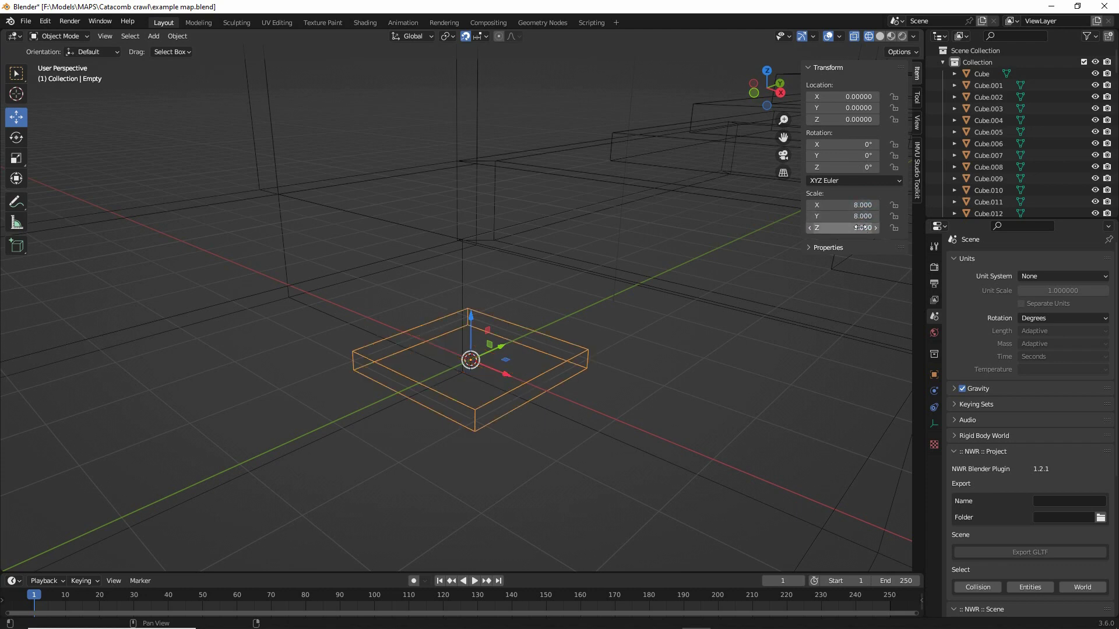
click(862, 227)
text(8)
key(Return)
middle_drag(592, 344, 599, 369)
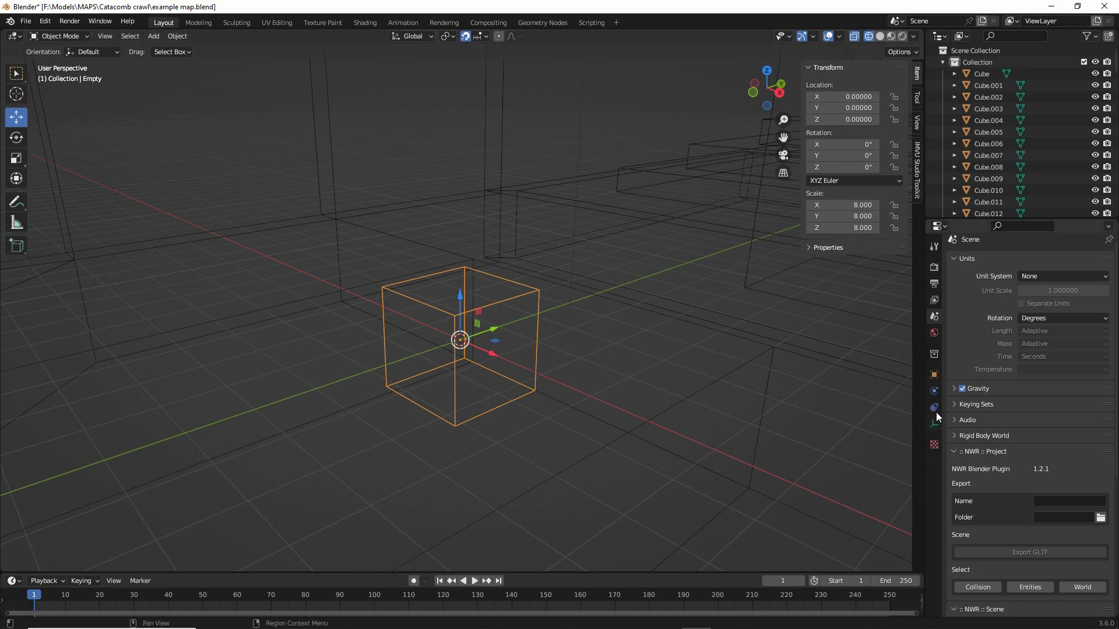
Rename the empty to info_null in Object Properties
click(934, 375)
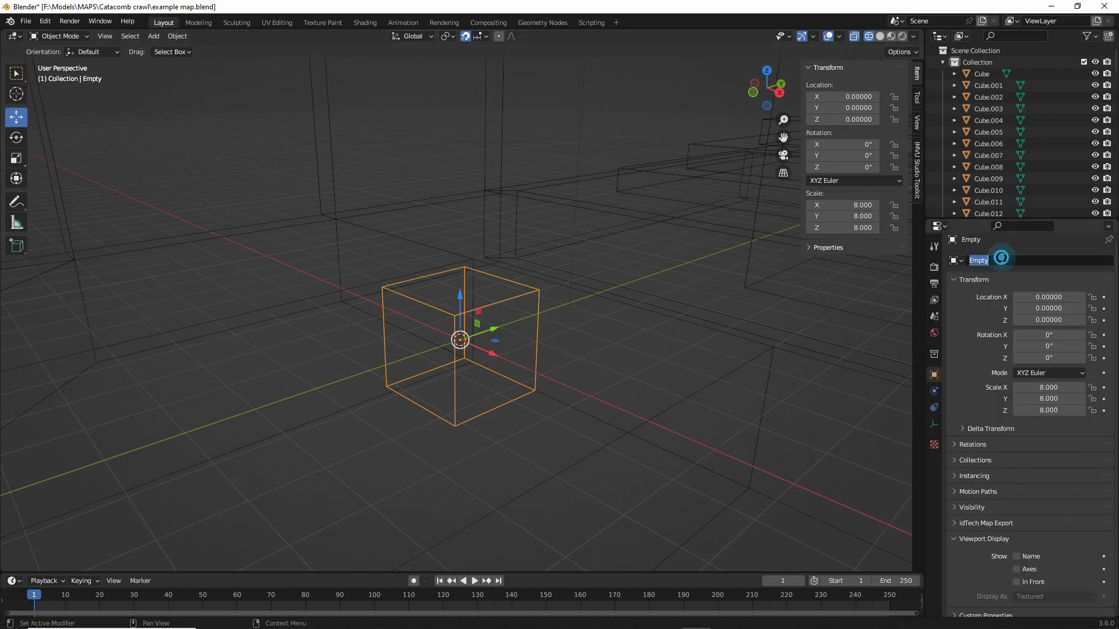
text(in)
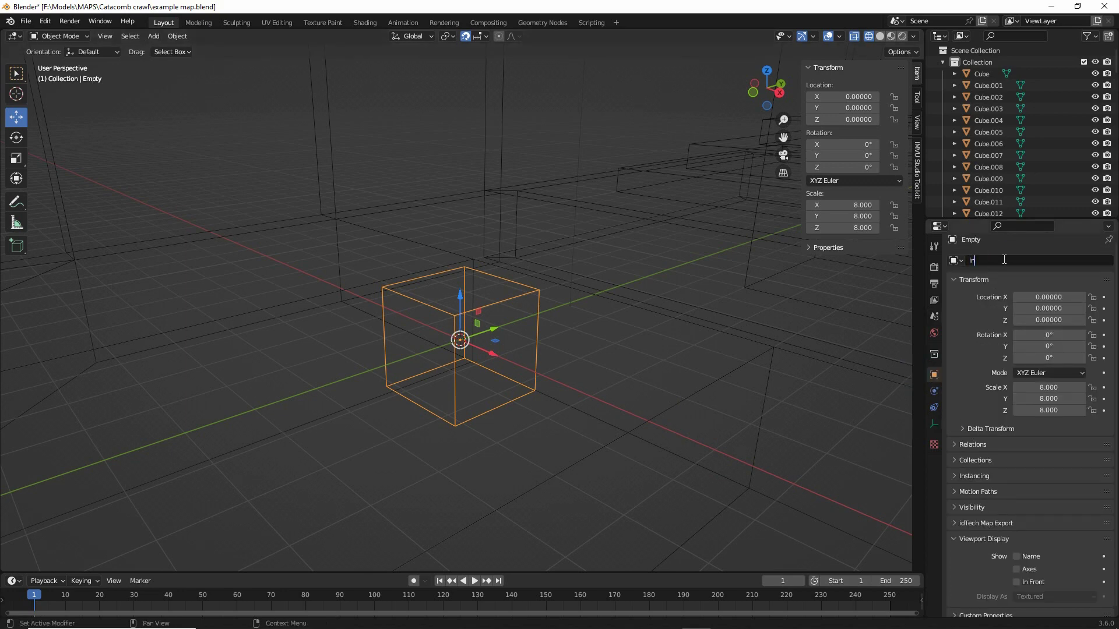
text(fo_null)
key(Return)
Turn on Name and Axes display for info_null under Viewport Display
key(ctrl+2)
mouse_move(948, 550)
mouse_down()
mouse_move(1027, 547)
mouse_move(950, 526)
mouse_move(946, 550)
mouse_up()
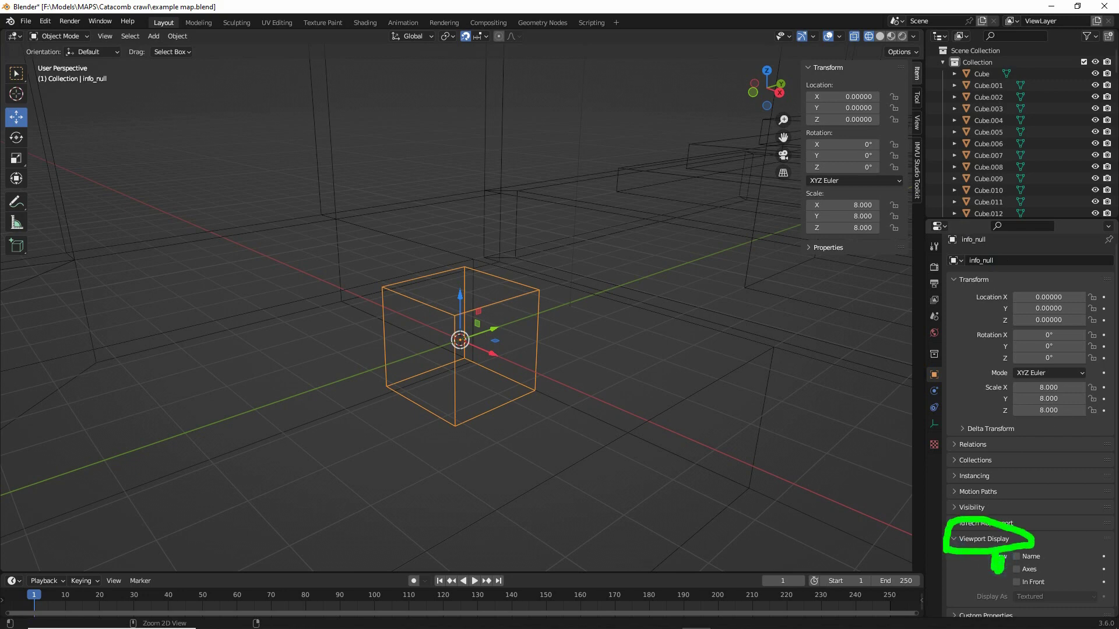
key(Escape)
click(1017, 558)
middle_drag(728, 491, 472, 457)
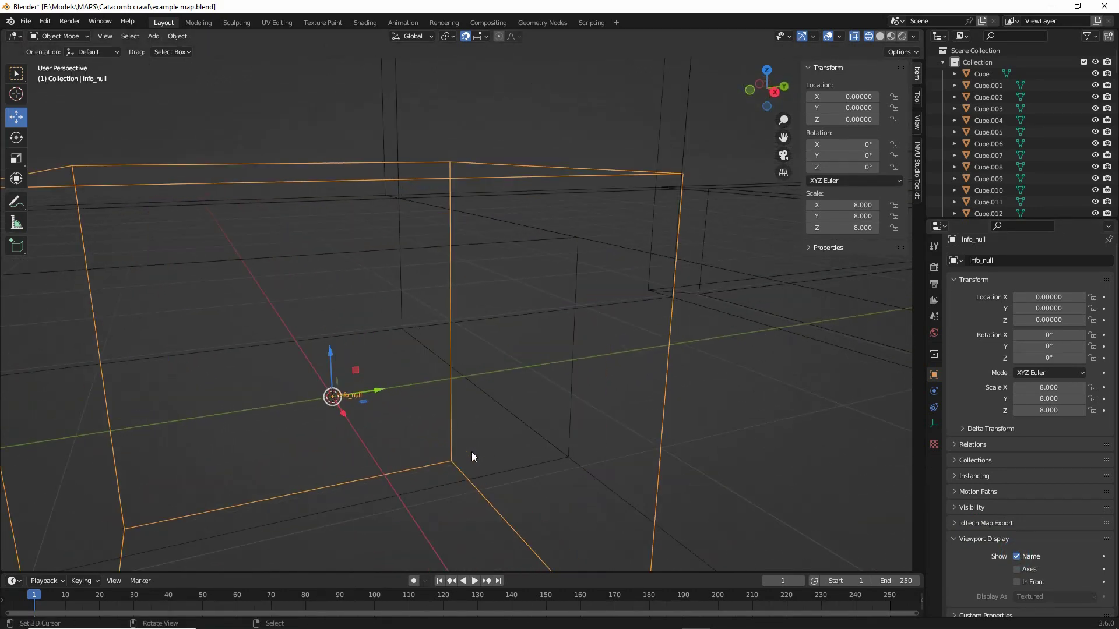
click(1017, 570)
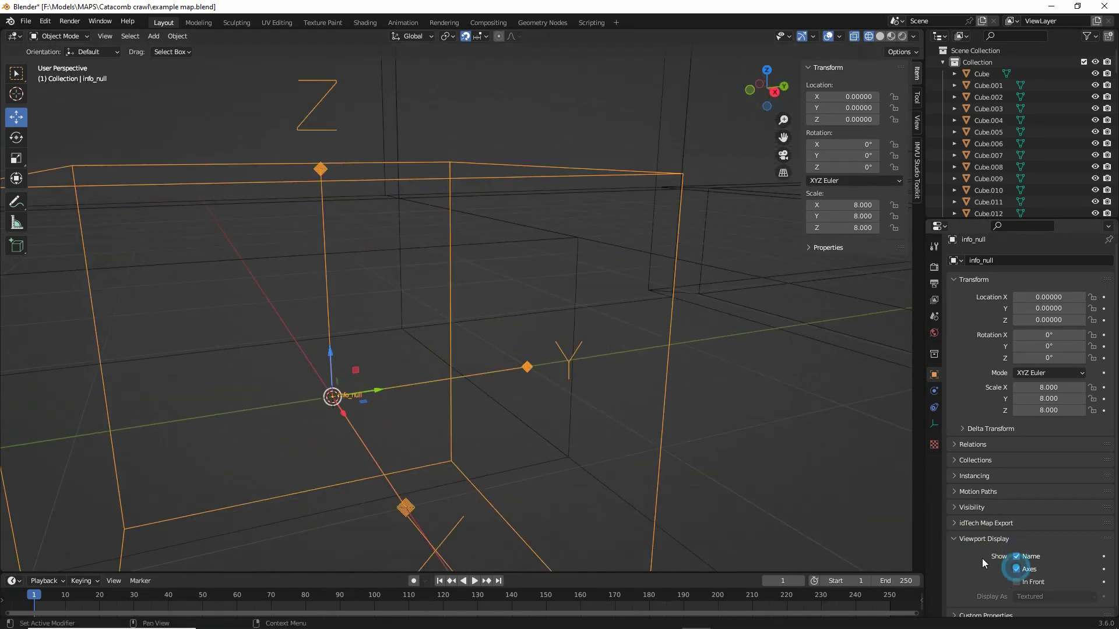
scroll(500, 427, down, 5)
middle_drag(500, 426, 731, 175)
scroll(489, 397, down, 4)
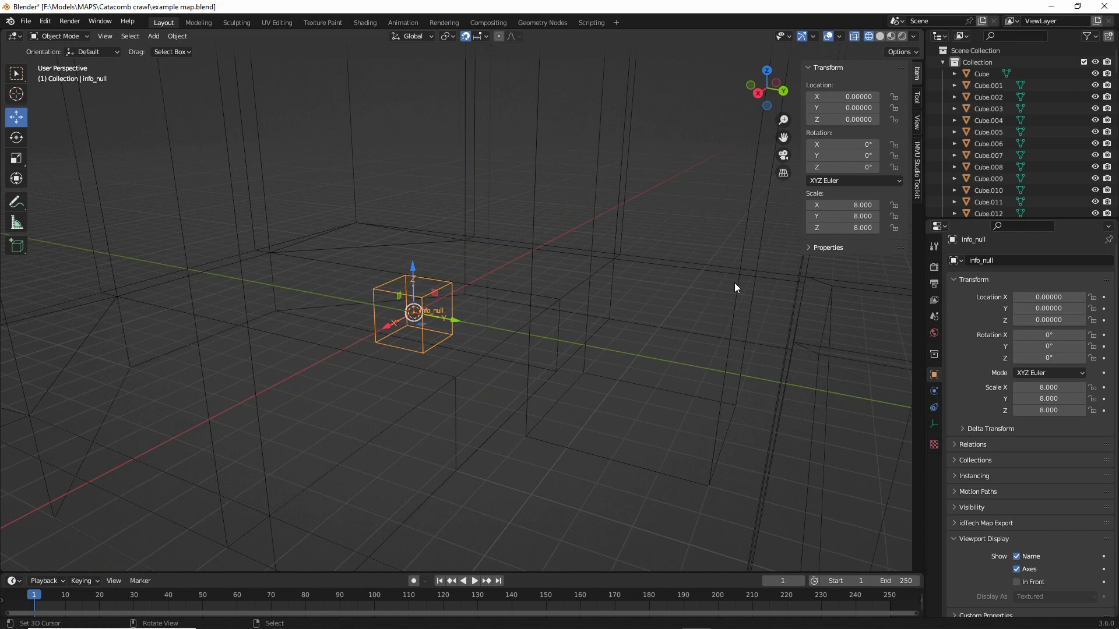
mouse_move(692, 341)
middle_down()
mouse_move(607, 338)
mouse_move(512, 299)
mouse_move(555, 354)
mouse_move(578, 360)
middle_up()
Switch to Material Preview shading and raise info_null to Z 24
click(881, 36)
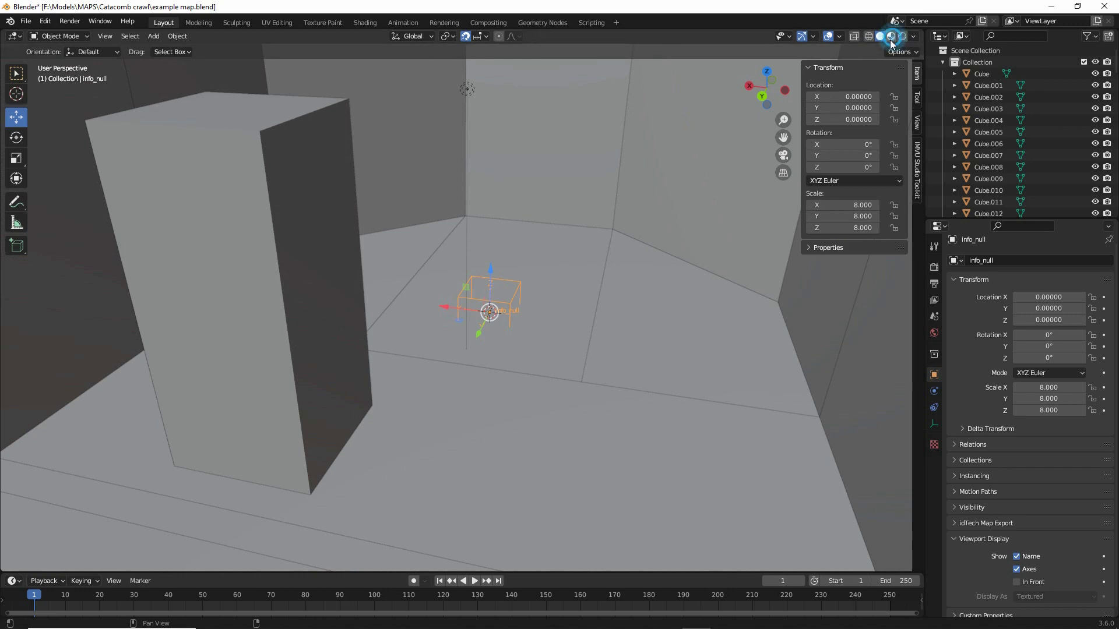
click(891, 36)
key(g)
key(z)
key(8)
mouse_move(489, 224)
mouse_down()
mouse_move(489, 131)
mouse_move(489, 213)
mouse_up()
key(BackSpace)
key(BackSpace)
text(24)
key(Return)
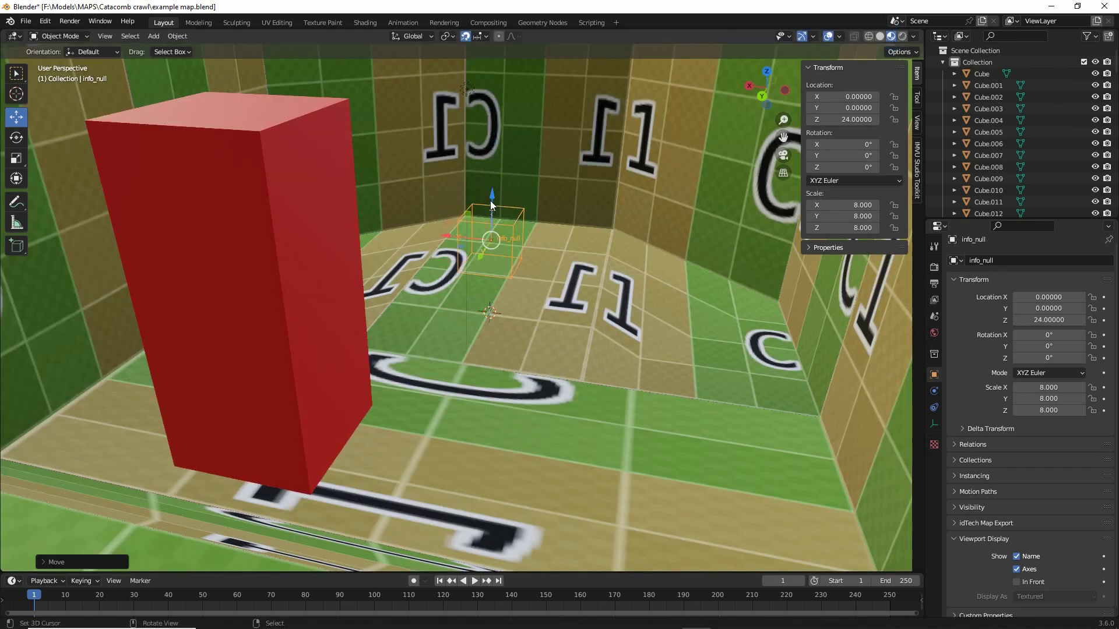
middle_drag(489, 213, 485, 321)
Slide info_null along the Y axis to Y 72, beside the red block
drag(476, 274, 390, 424)
middle_drag(390, 424, 505, 300)
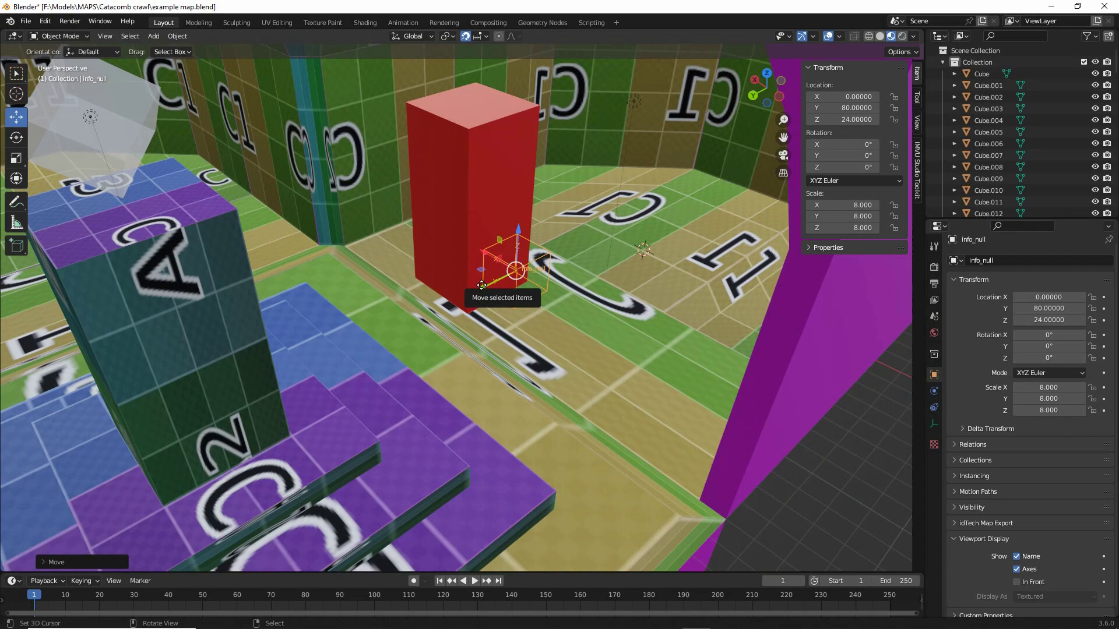
mouse_move(500, 286)
mouse_down()
mouse_move(408, 336)
mouse_move(503, 290)
mouse_up()
middle_drag(504, 290, 549, 278)
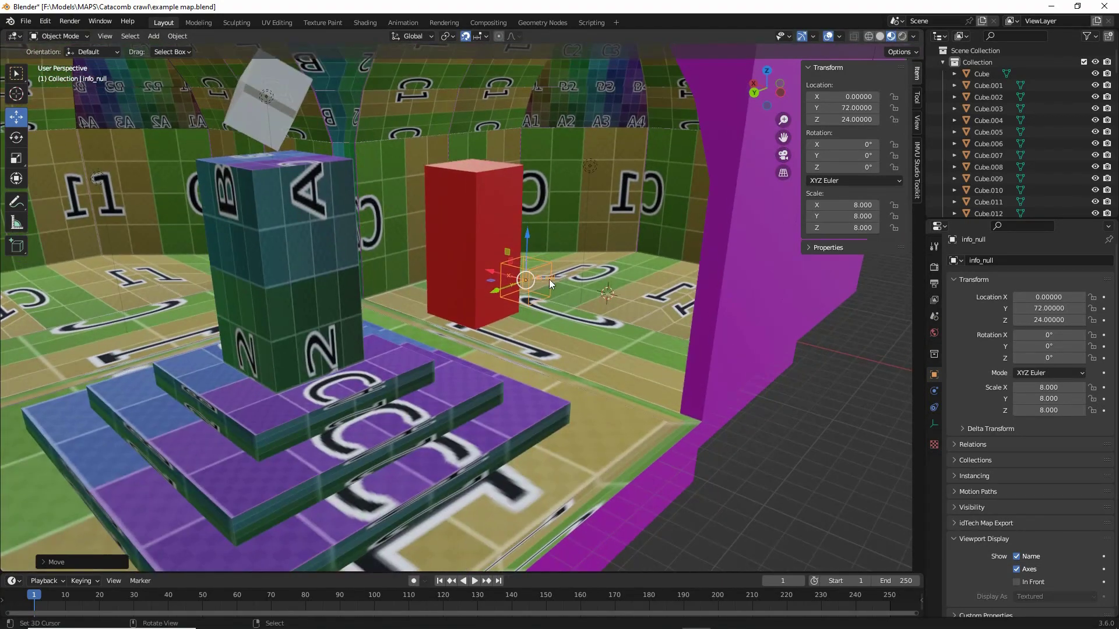
Add a second Cube empty from Add > Empty > Cube
click(152, 36)
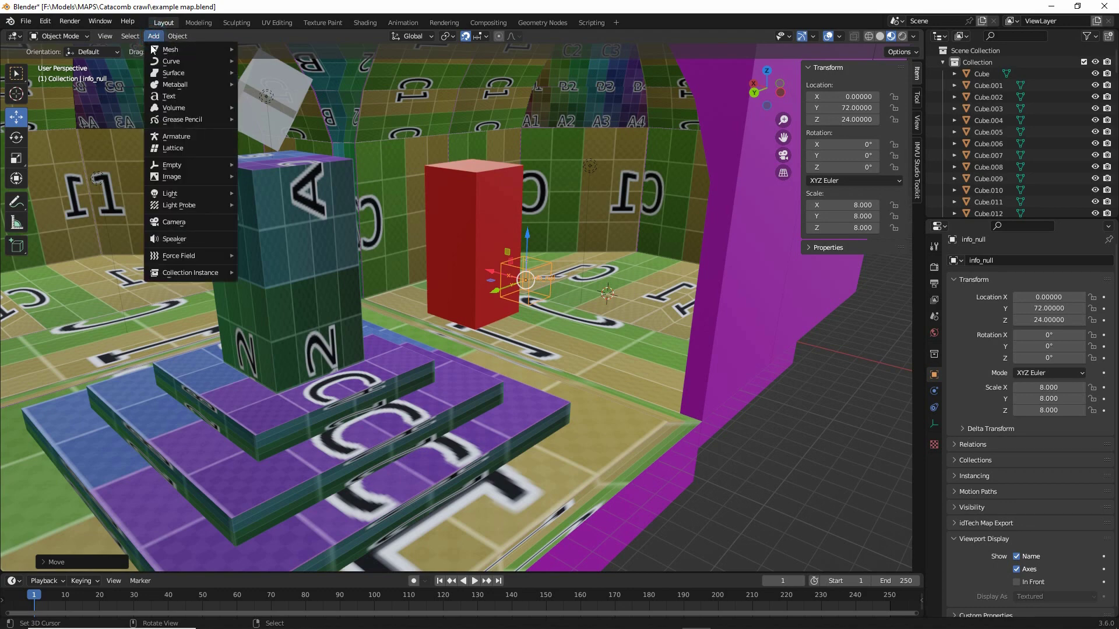
mouse_move(171, 167)
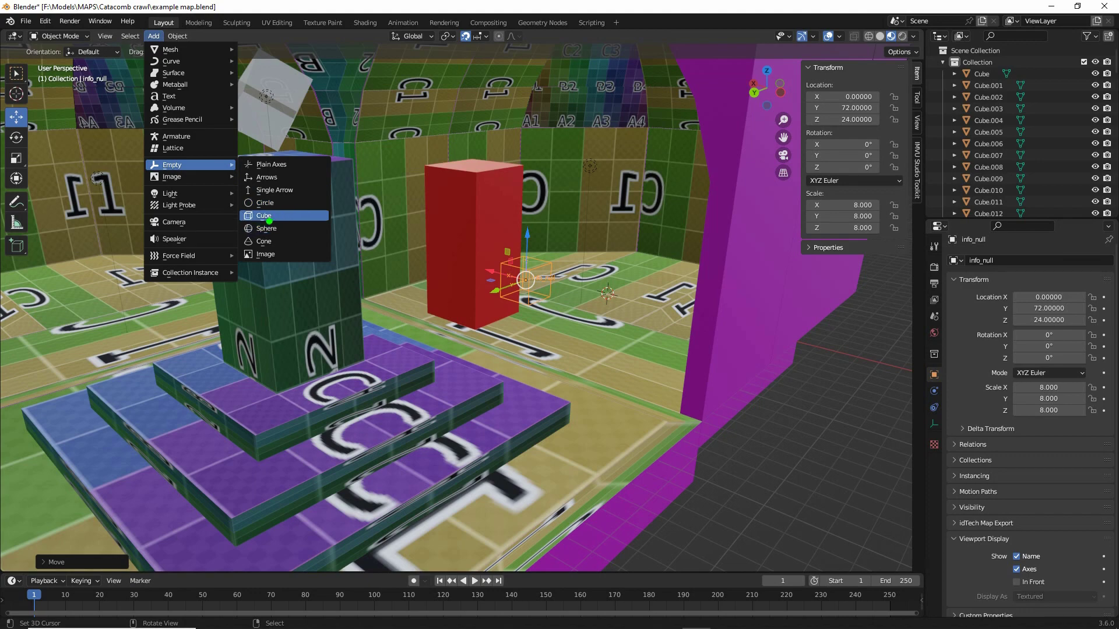
drag(256, 223, 282, 224)
drag(192, 175, 157, 179)
drag(153, 34, 143, 49)
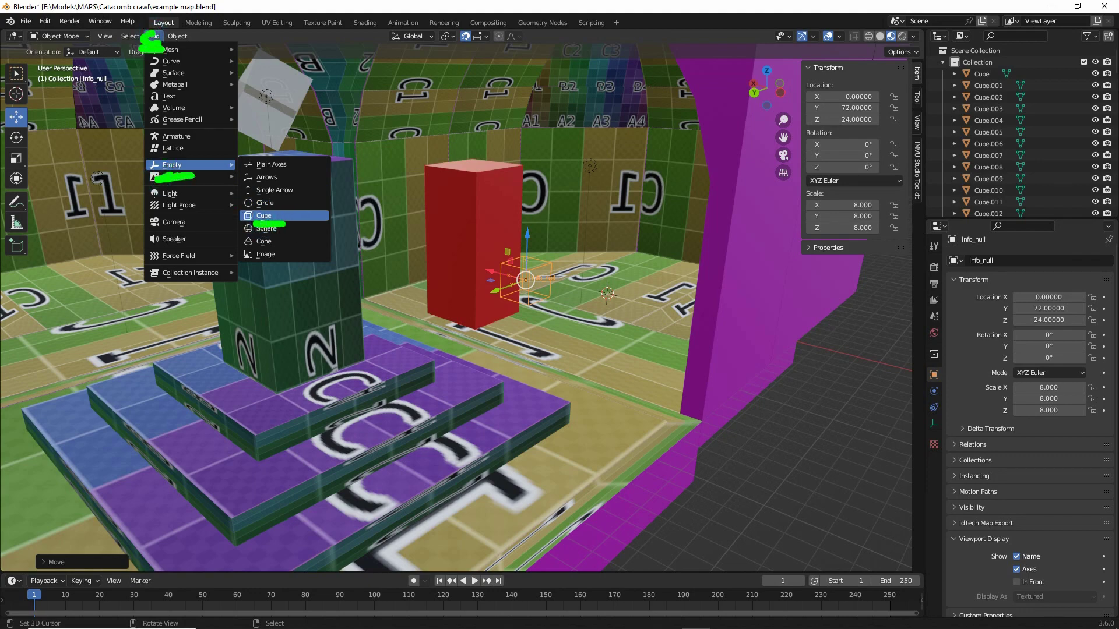
click(269, 216)
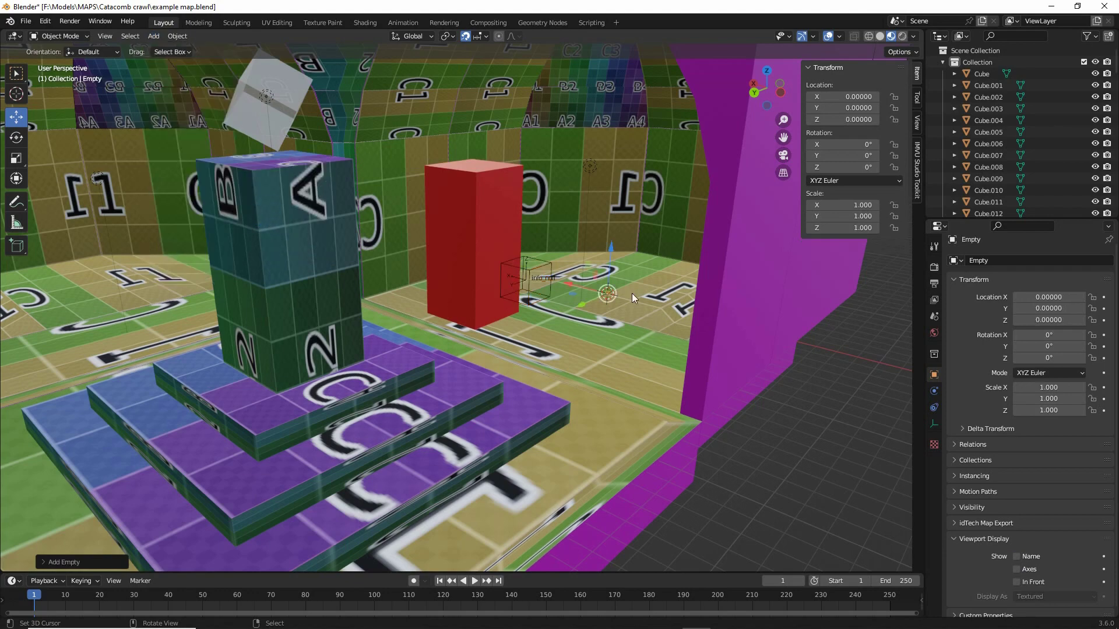
middle_drag(632, 292, 627, 321)
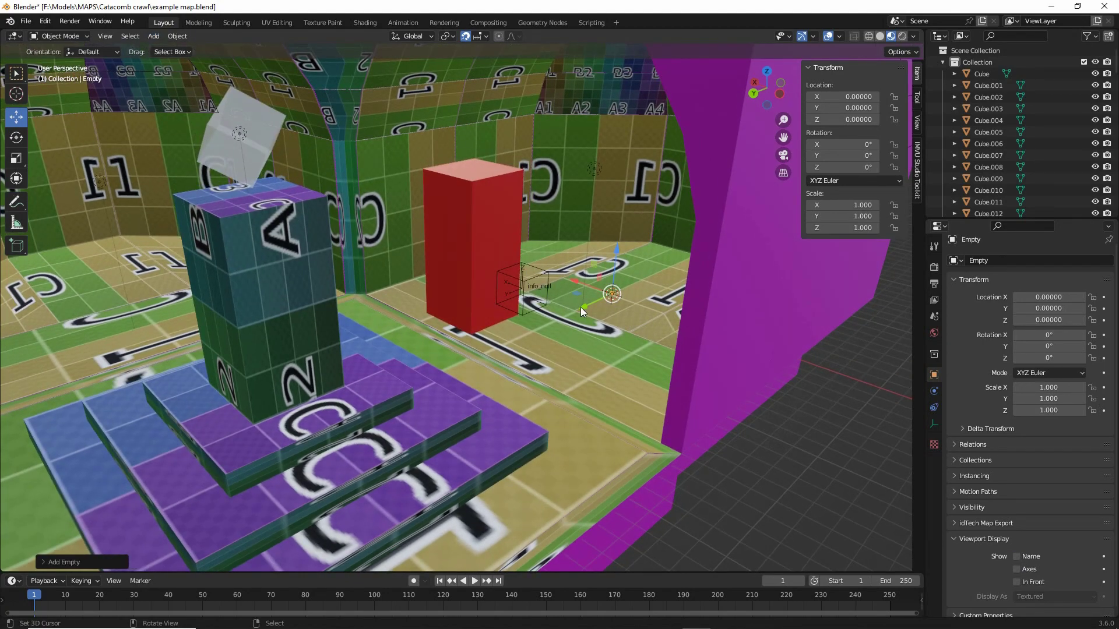
Move the new empty to Y 152 and X -136
drag(583, 307, 363, 415)
scroll(364, 415, down, 3)
drag(382, 352, 606, 477)
middle_drag(606, 477, 465, 265)
Reselect the second empty and set its scale to X 16, Y 16, Z 26
click(421, 189)
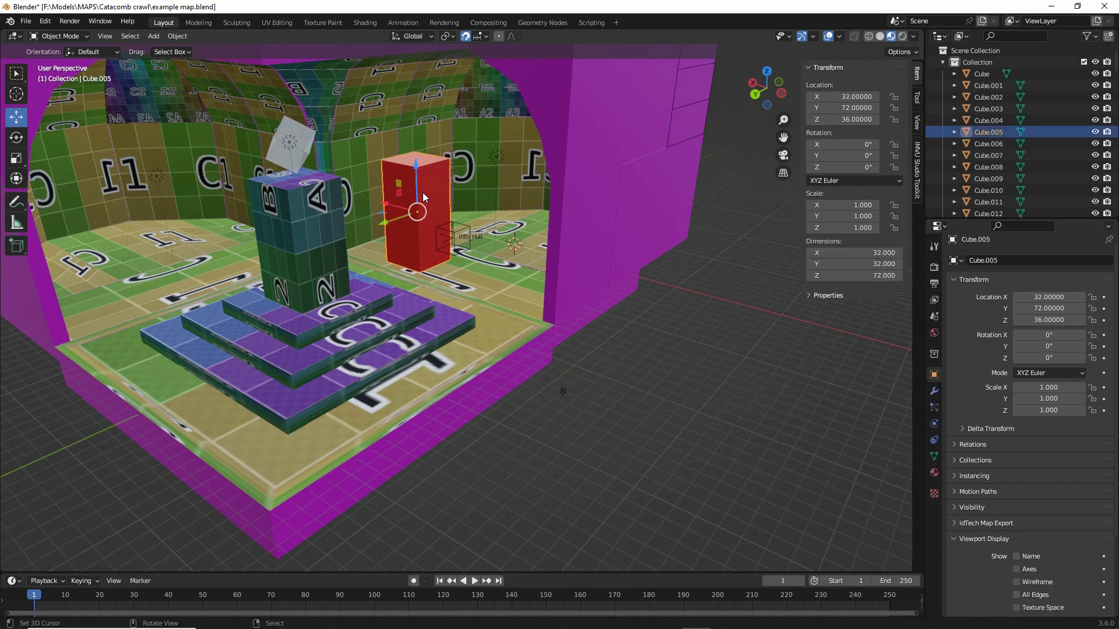
click(565, 391)
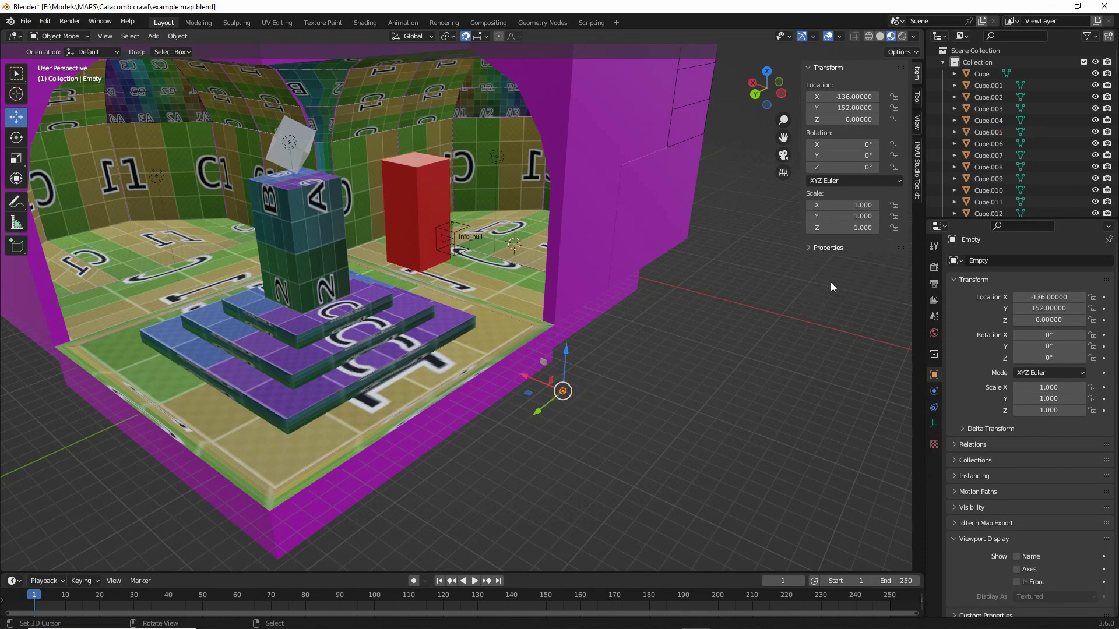
click(866, 205)
text(1)
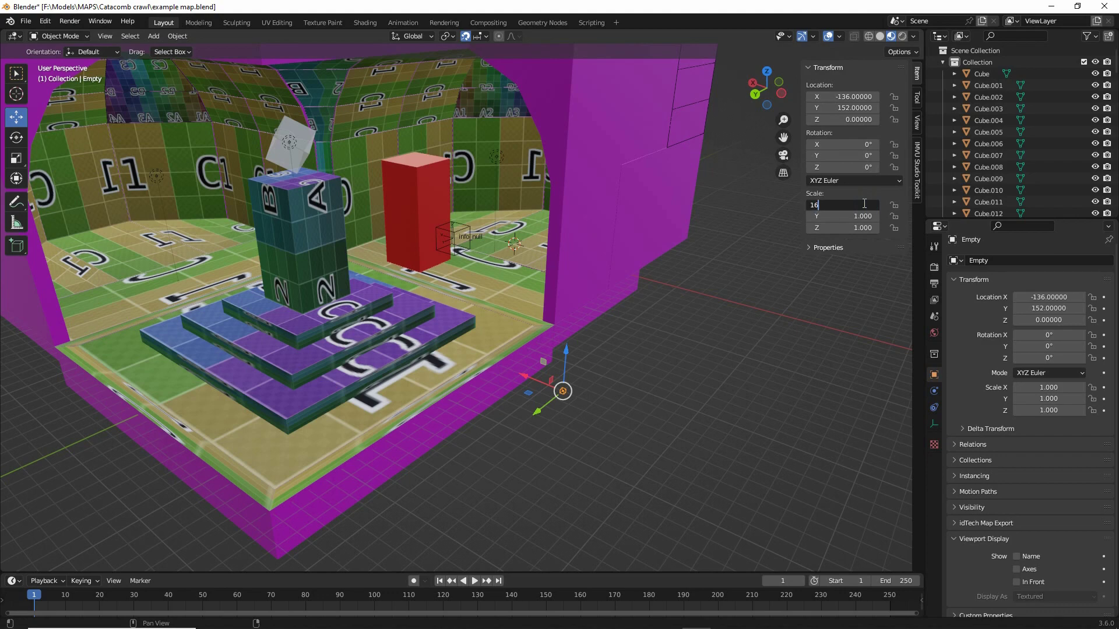
text(6)
key(Return)
click(857, 217)
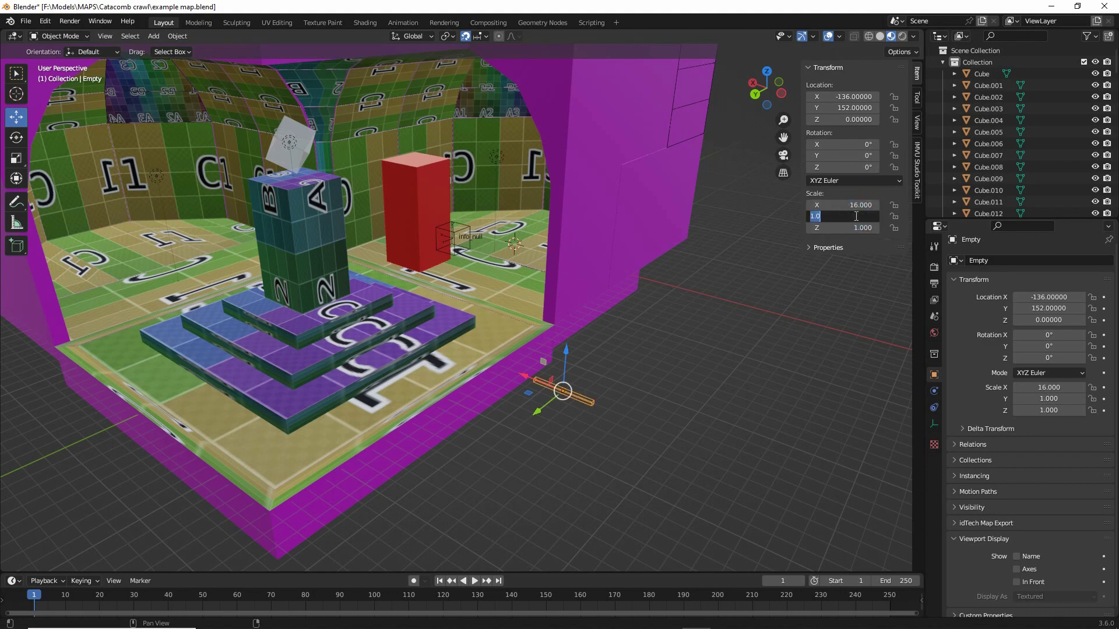
text(16)
key(Return)
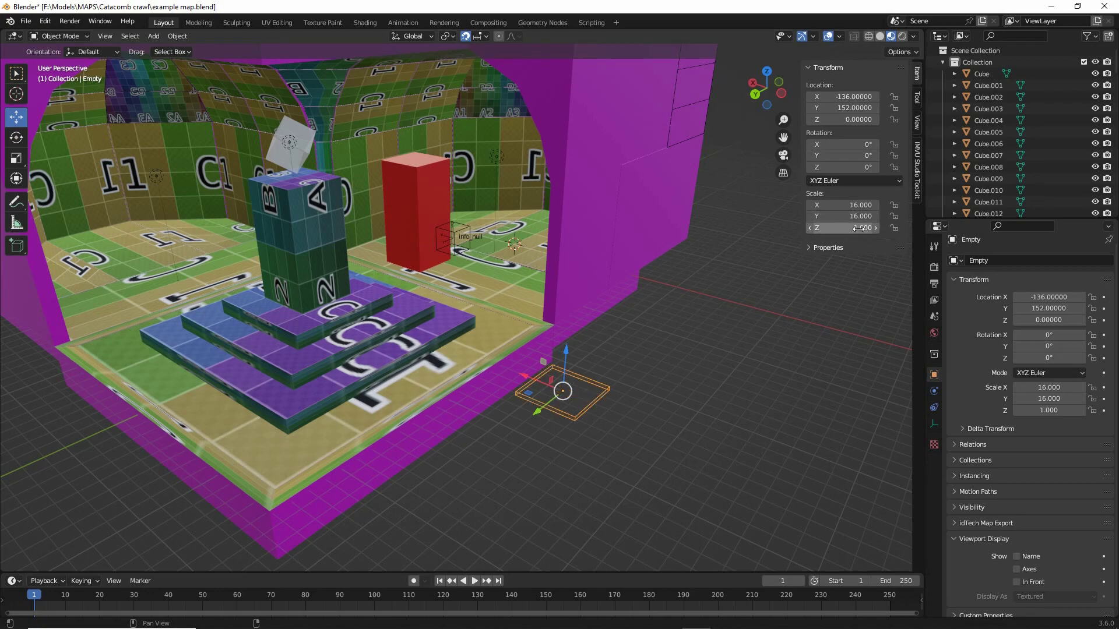
click(859, 229)
text(26)
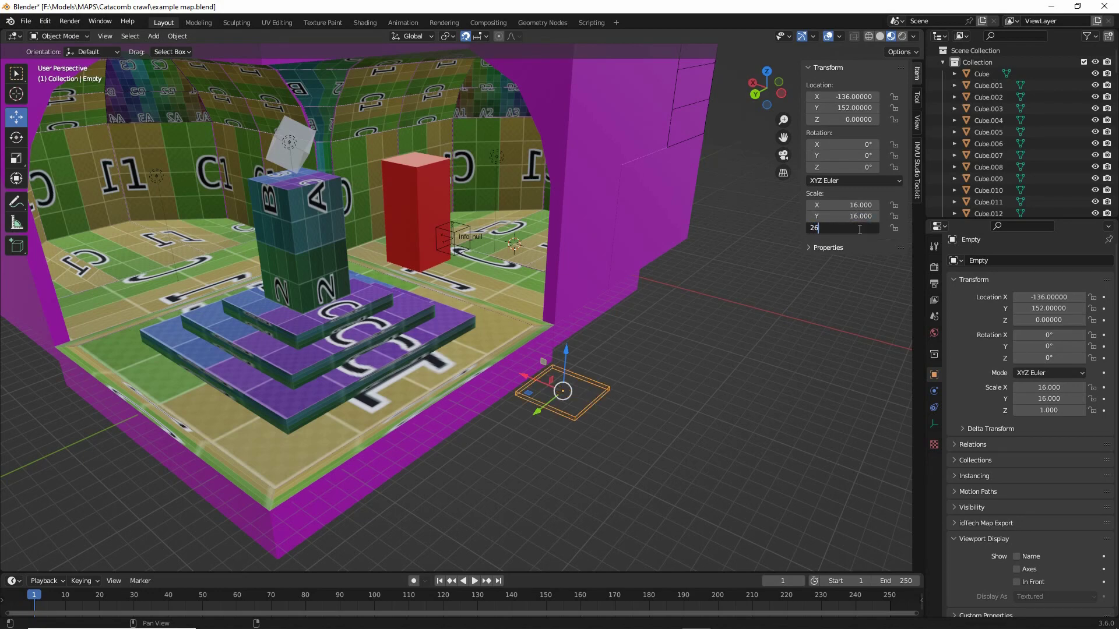
key(Return)
middle_drag(670, 344, 617, 362)
Move the tall empty up to Z 32 and along Y to 80, next to the red block
drag(577, 240, 566, 186)
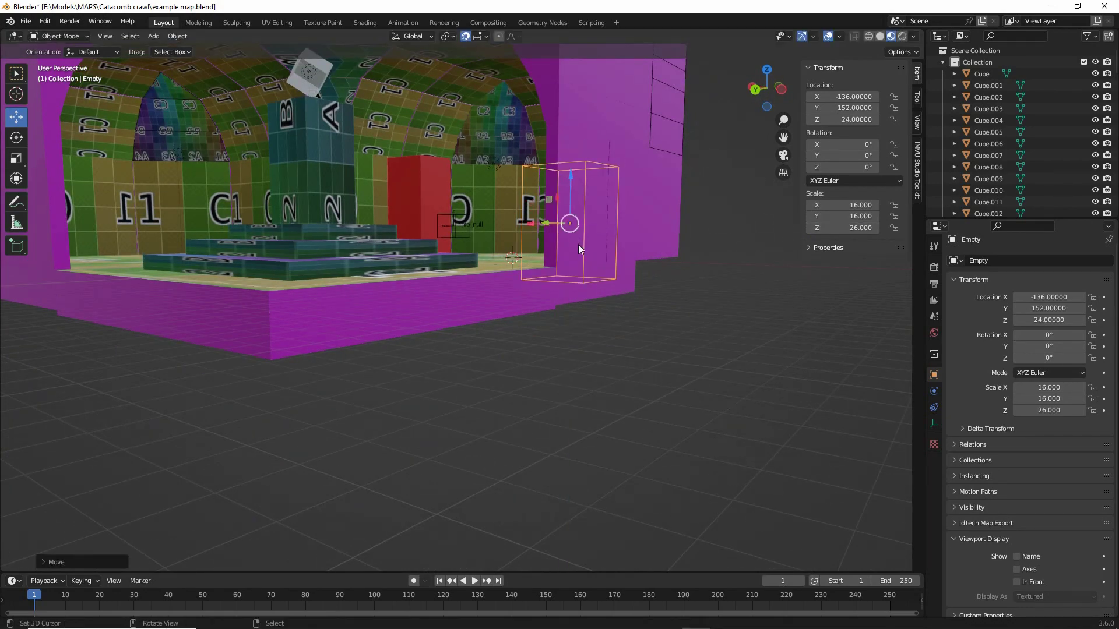
middle_drag(578, 244, 612, 362)
drag(608, 410, 444, 314)
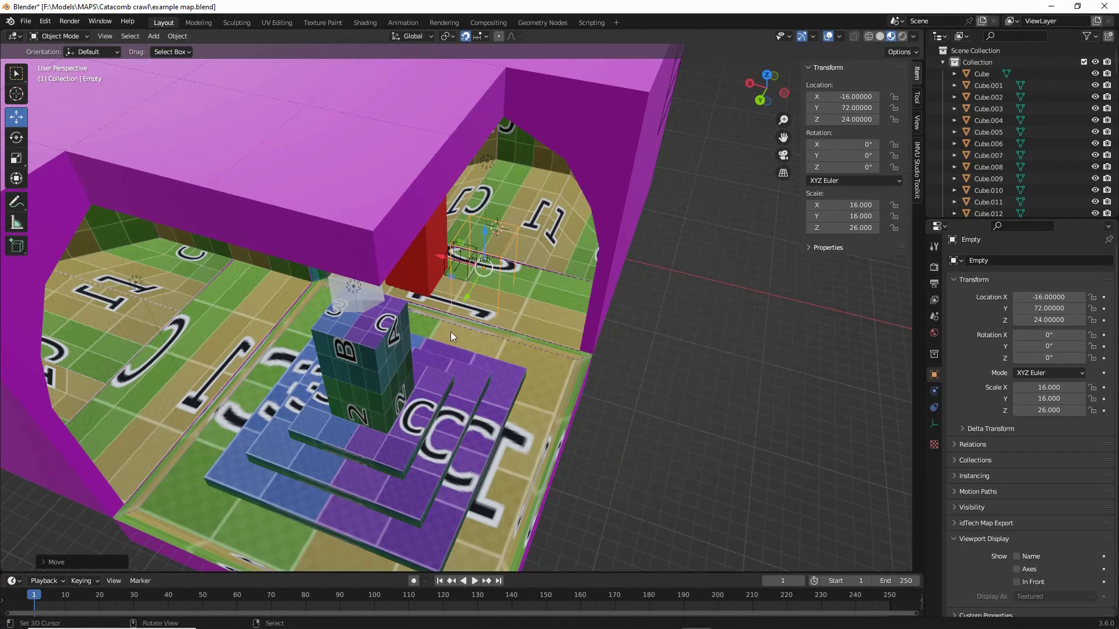
middle_drag(450, 331, 405, 309)
scroll(405, 309, up, 2)
drag(461, 172, 462, 149)
middle_drag(489, 245, 530, 316)
scroll(557, 308, up, 1)
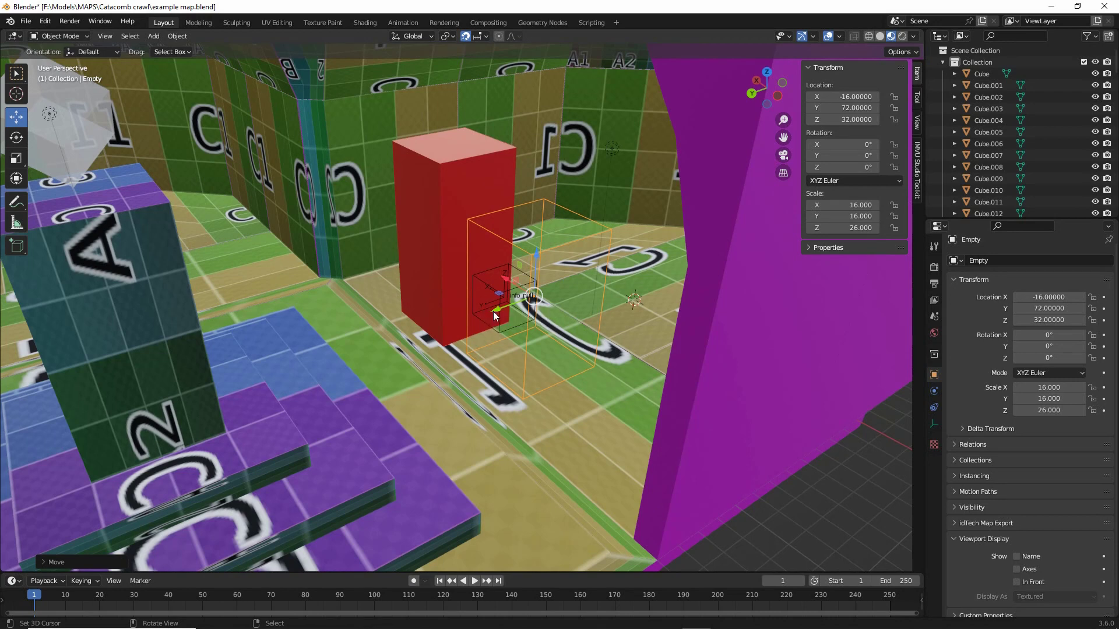
mouse_move(495, 310)
mouse_down()
mouse_move(362, 356)
mouse_move(506, 315)
mouse_move(419, 340)
mouse_move(483, 322)
mouse_up()
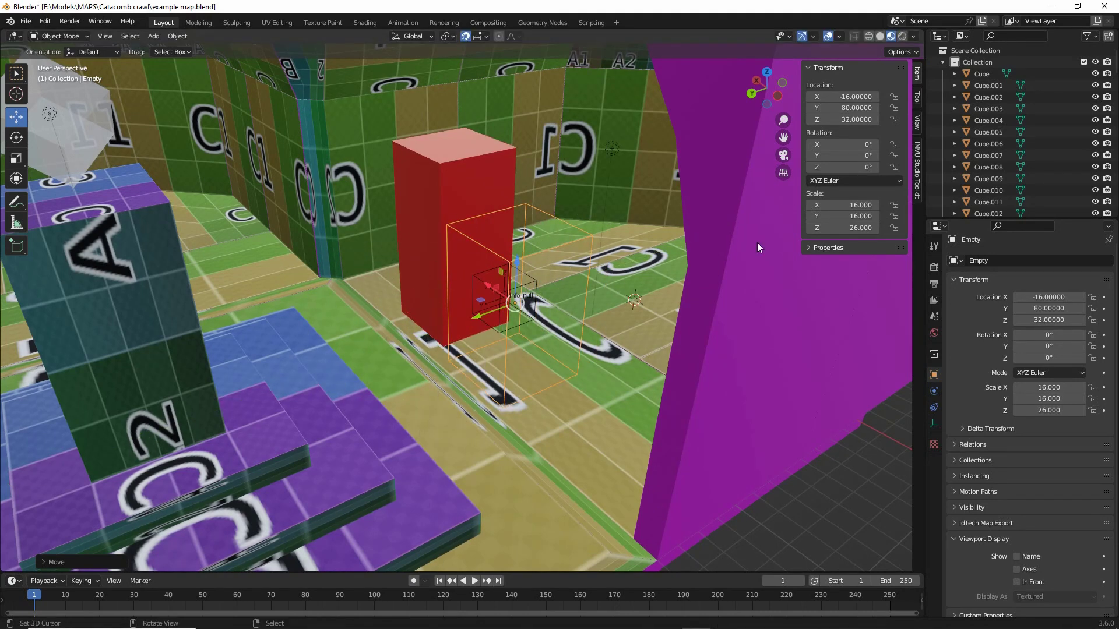
Set the empty's N-panel scale to X 24, Y 24, Z 32
click(846, 205)
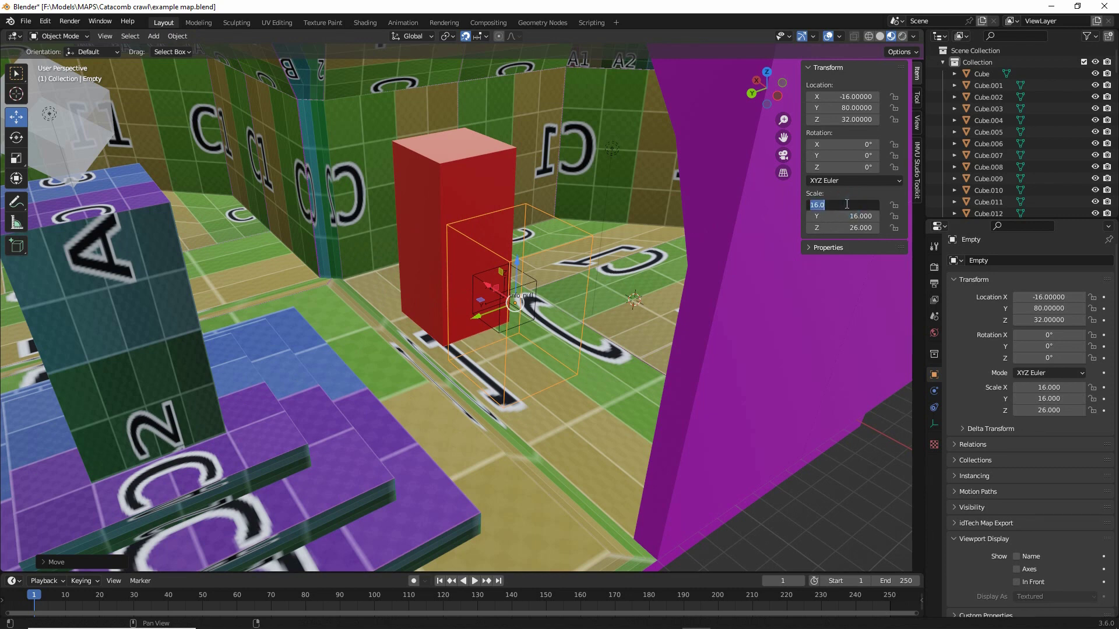
text(24)
key(Return)
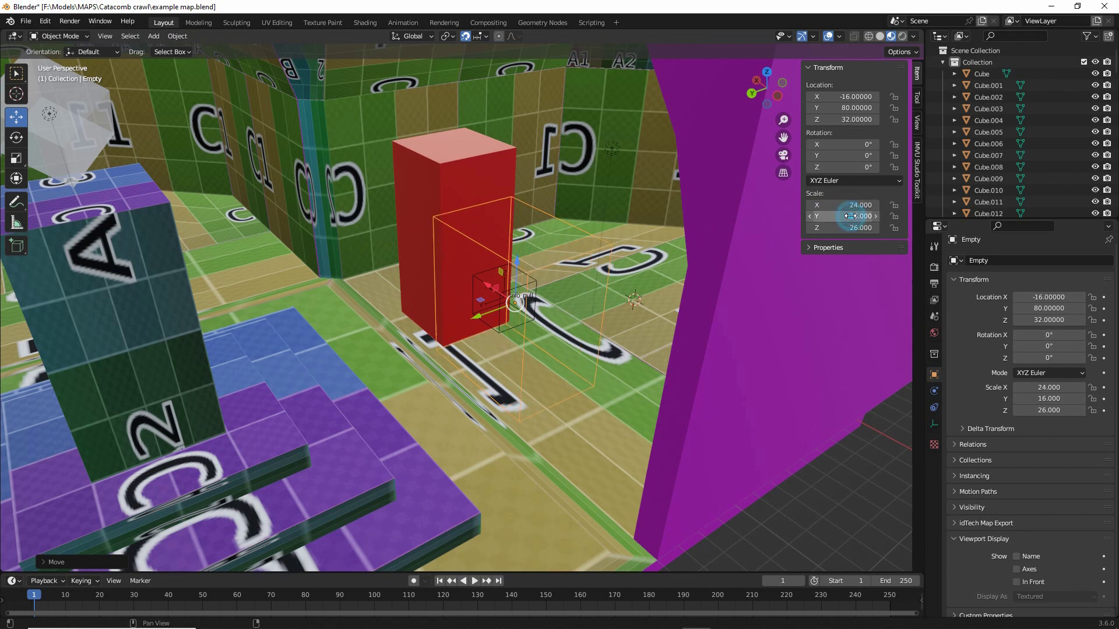
click(849, 216)
text(24)
key(Return)
click(855, 228)
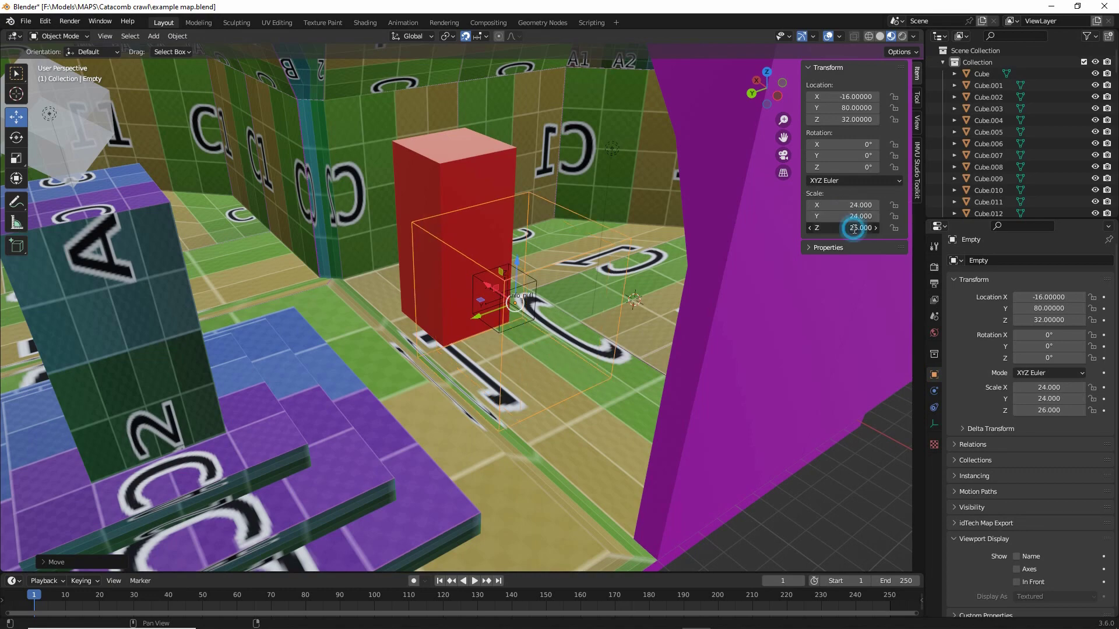
text(32)
key(Return)
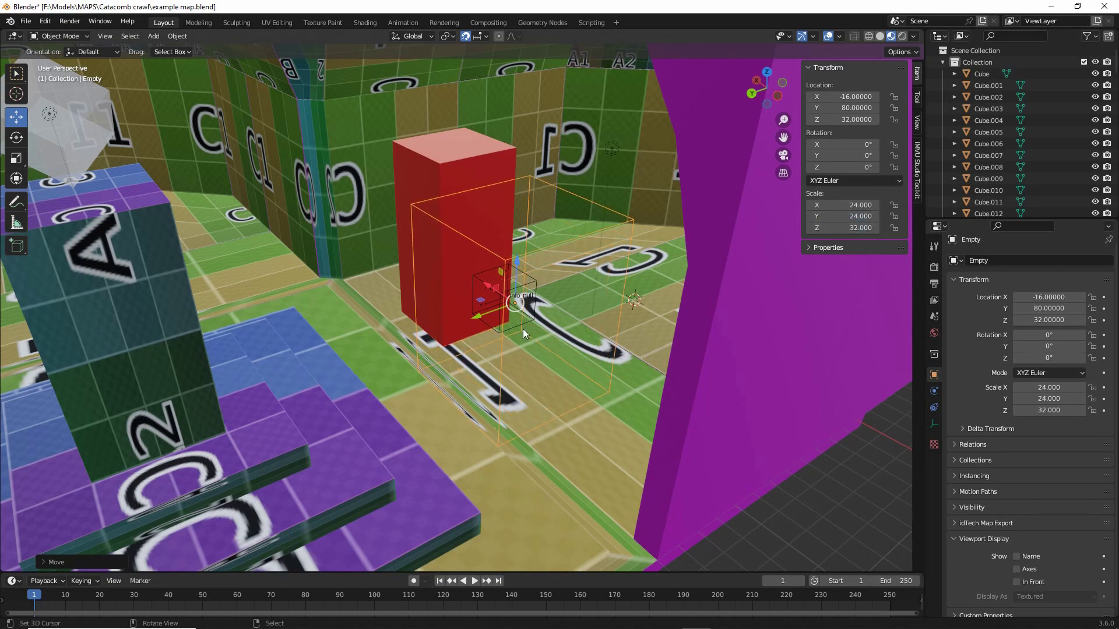
Nudge the empty along Z with the gizmo and settle it back at height 32
middle_drag(523, 329, 525, 295)
drag(517, 216, 517, 190)
middle_drag(537, 319, 530, 309)
drag(509, 167, 509, 177)
middle_drag(510, 177, 514, 316)
scroll(513, 316, down, 3)
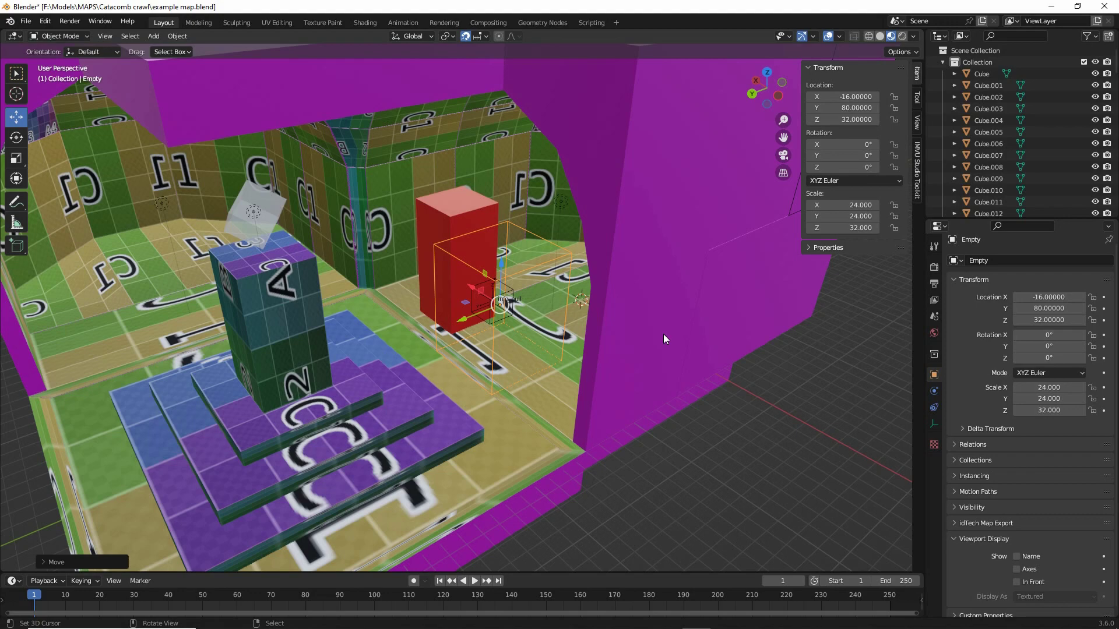
Rename the empty to info_player_start
click(990, 262)
text(info_player_start)
key(Return)
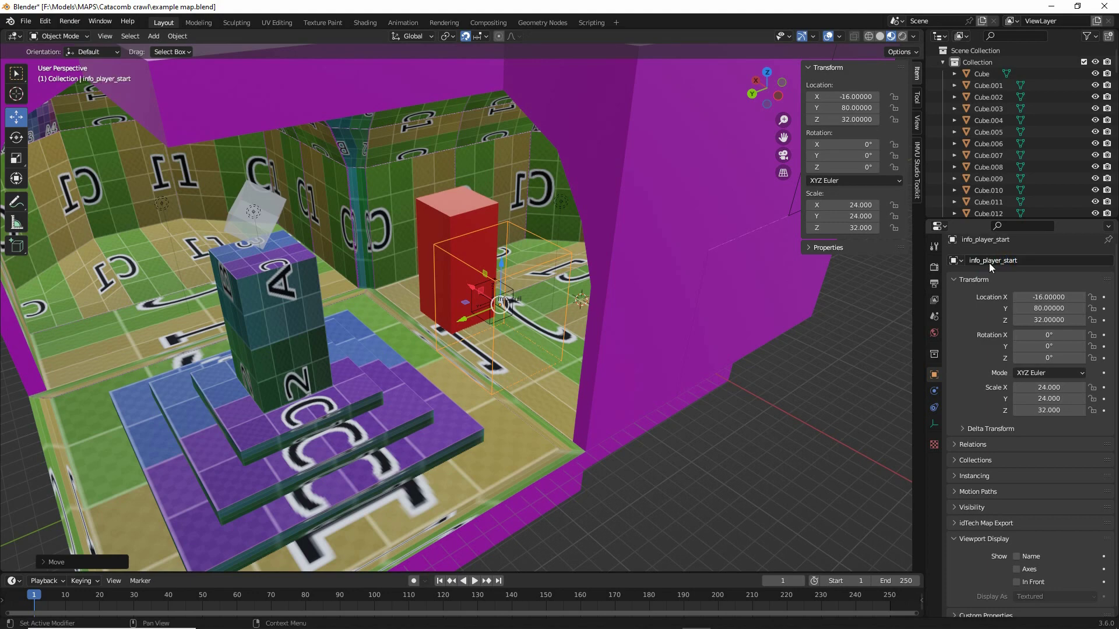
Set the empty's X and Y scale to 16, keeping Z at 32
scroll(485, 261, up, 4)
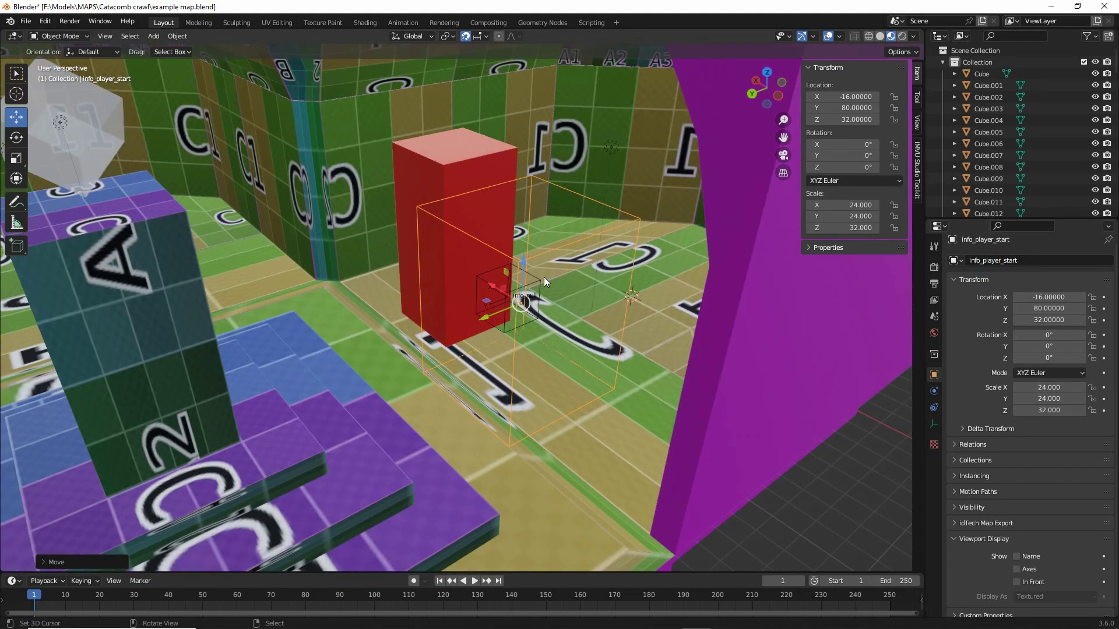
click(856, 205)
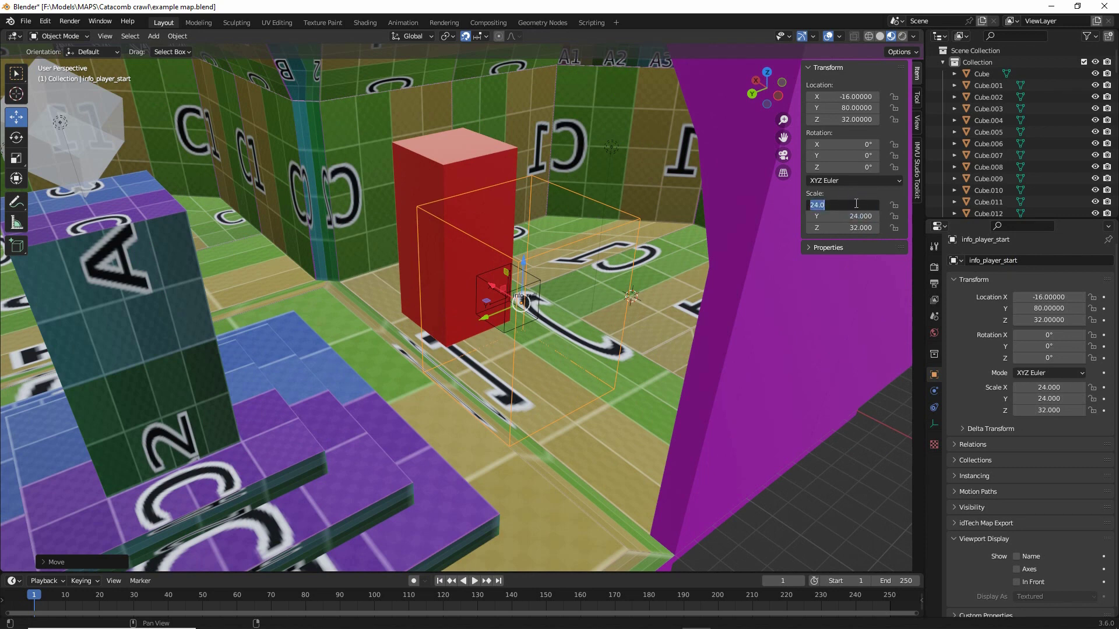
text(16)
key(Return)
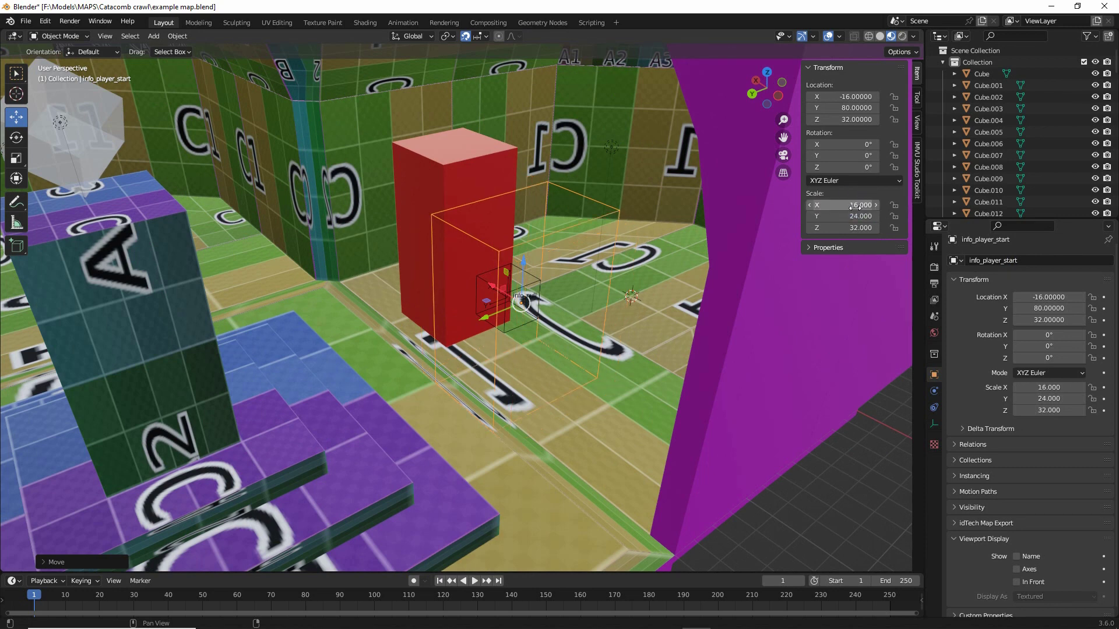
click(858, 217)
text(16)
key(Return)
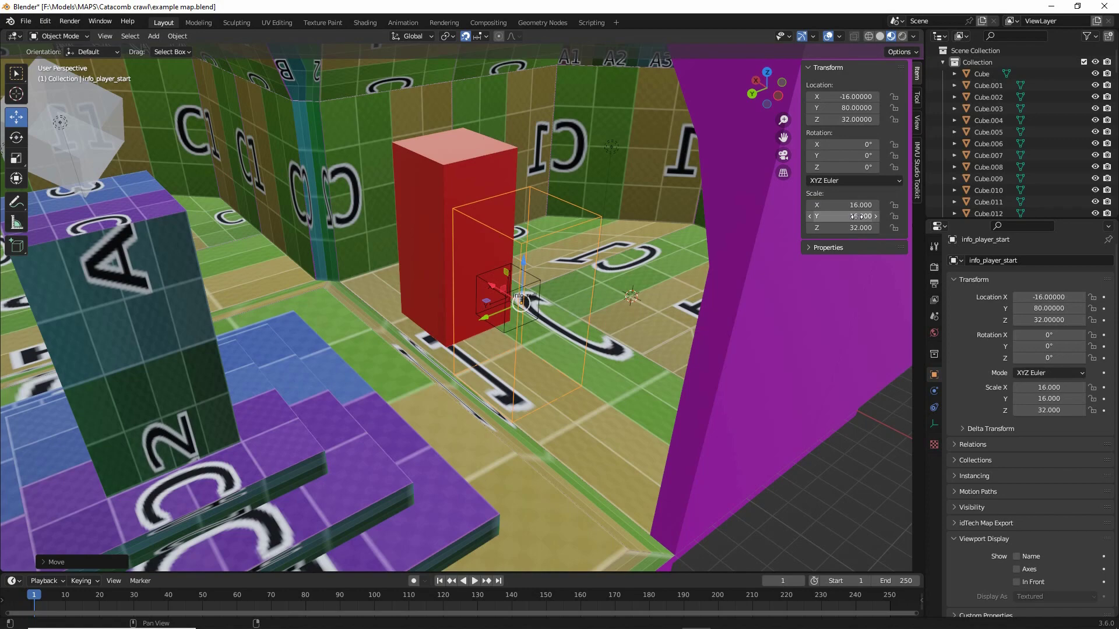
middle_drag(525, 340, 522, 322)
scroll(522, 322, down, 1)
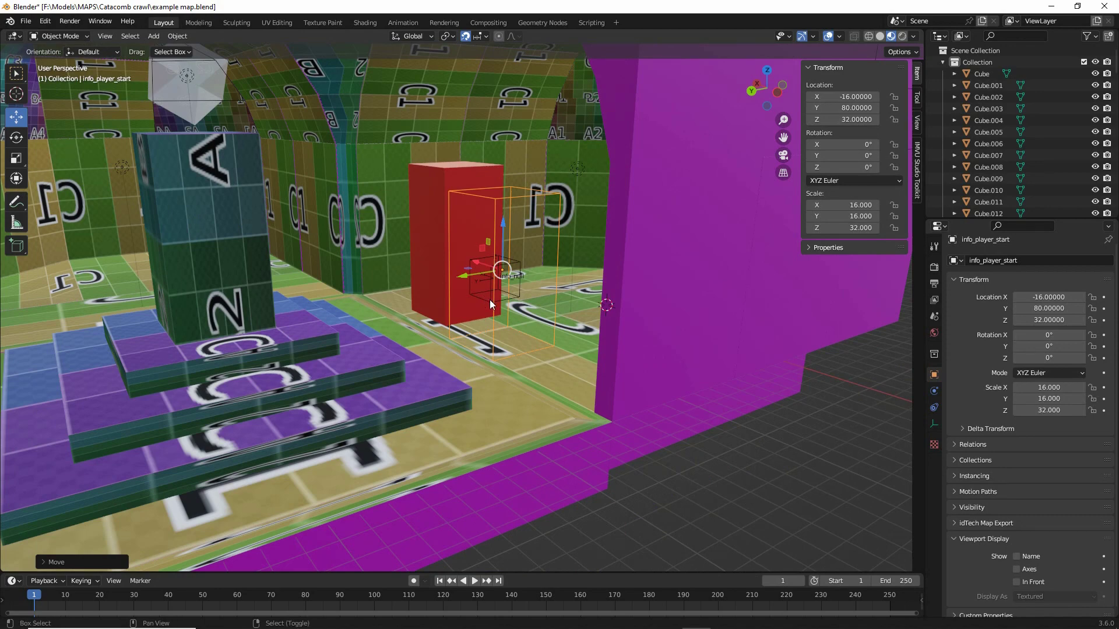
shift+middle_drag(489, 300, 516, 323)
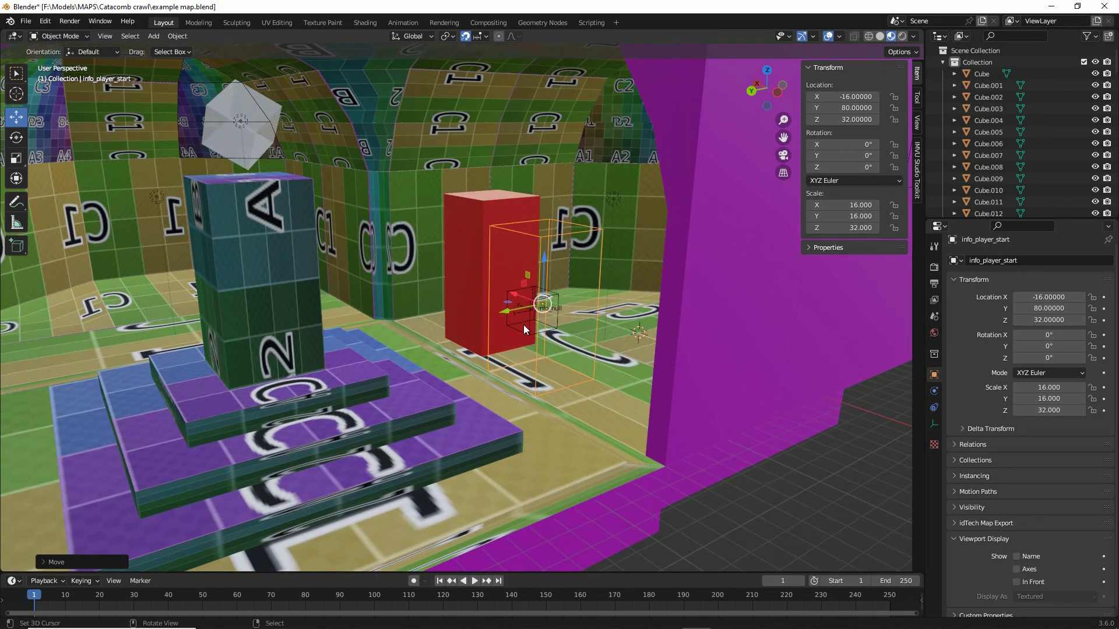
scroll(523, 324, up, 1)
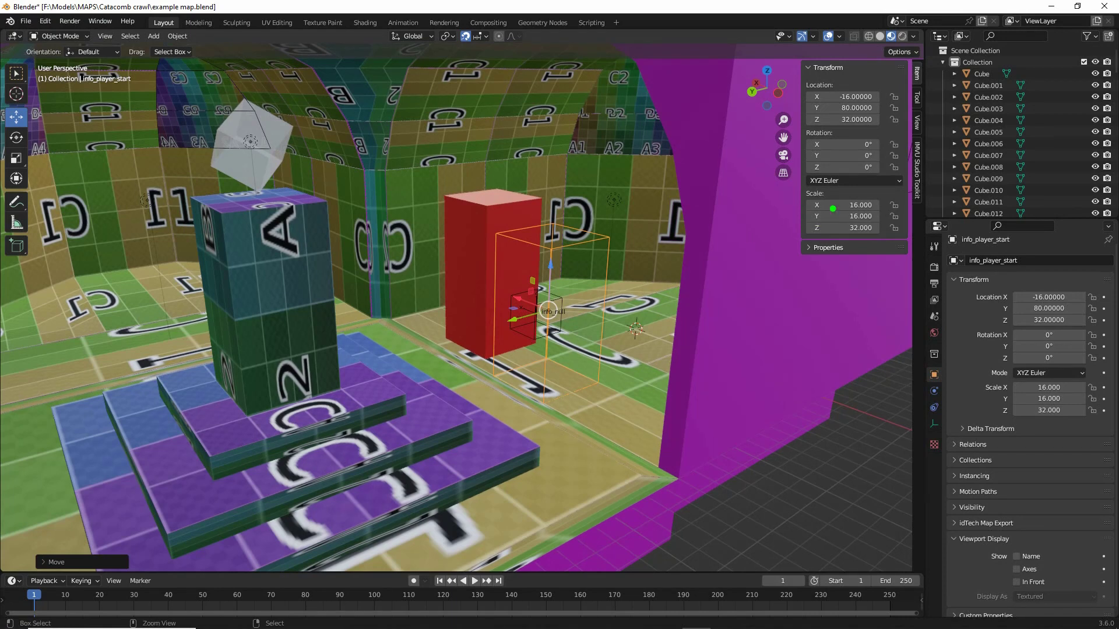
mouse_move(822, 185)
mouse_down()
mouse_move(794, 215)
mouse_move(786, 197)
mouse_move(720, 234)
mouse_move(653, 248)
mouse_up()
drag(653, 248, 733, 254)
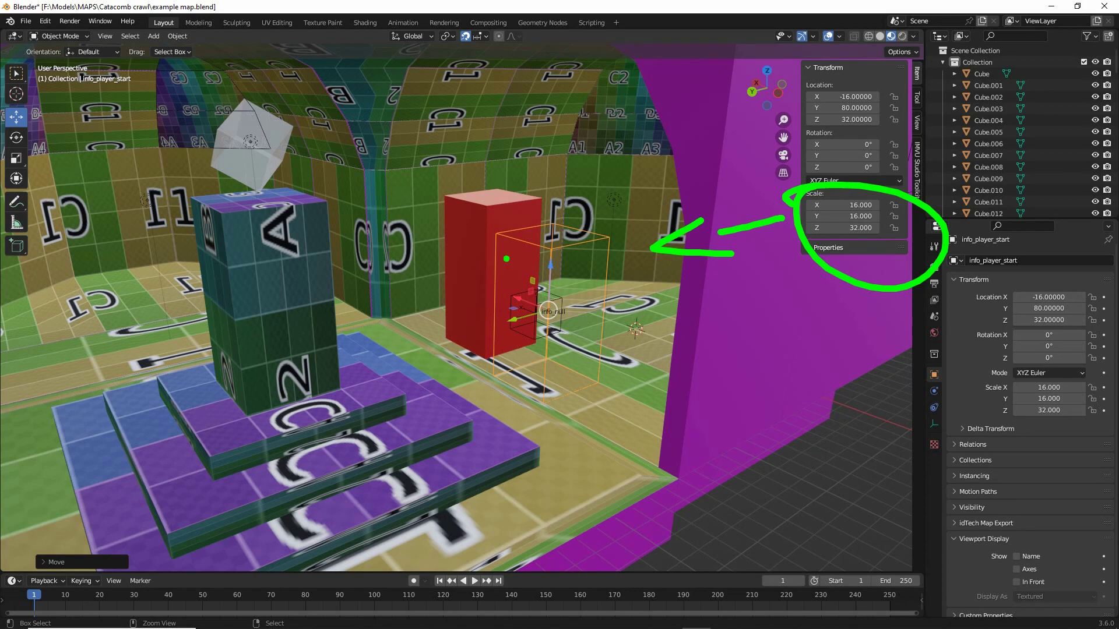
drag(486, 230, 473, 368)
mouse_move(484, 375)
mouse_down()
mouse_move(550, 409)
mouse_move(622, 323)
mouse_move(632, 232)
mouse_move(444, 244)
mouse_up()
drag(550, 342, 543, 231)
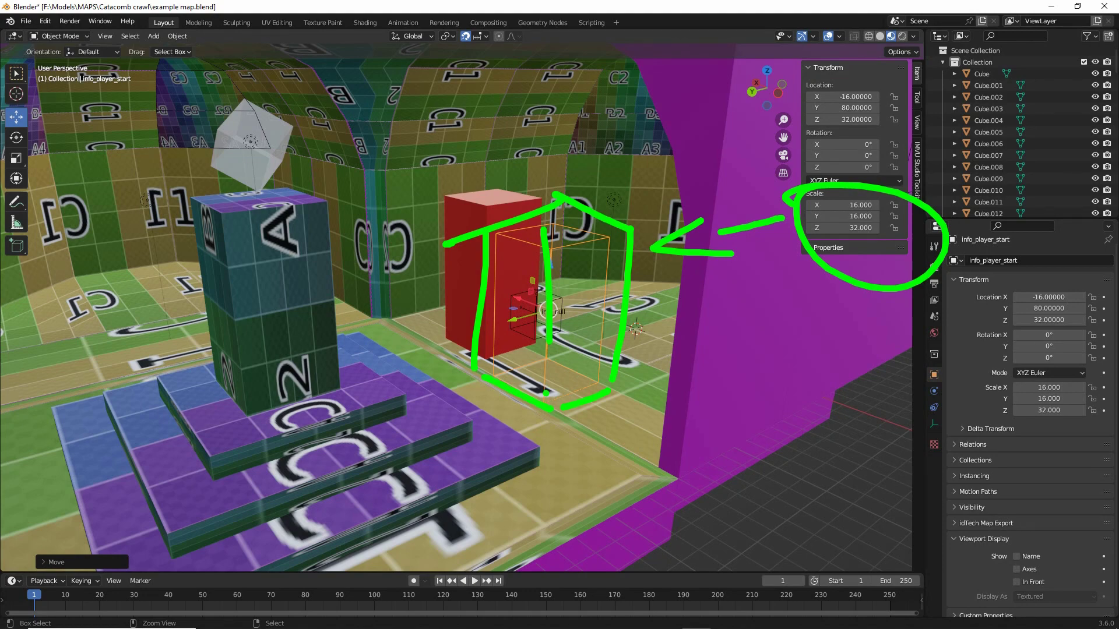
key(Escape)
Move info_player_start to 104, 192, 32 and raise info_null to Z 88
scroll(504, 386, down, 6)
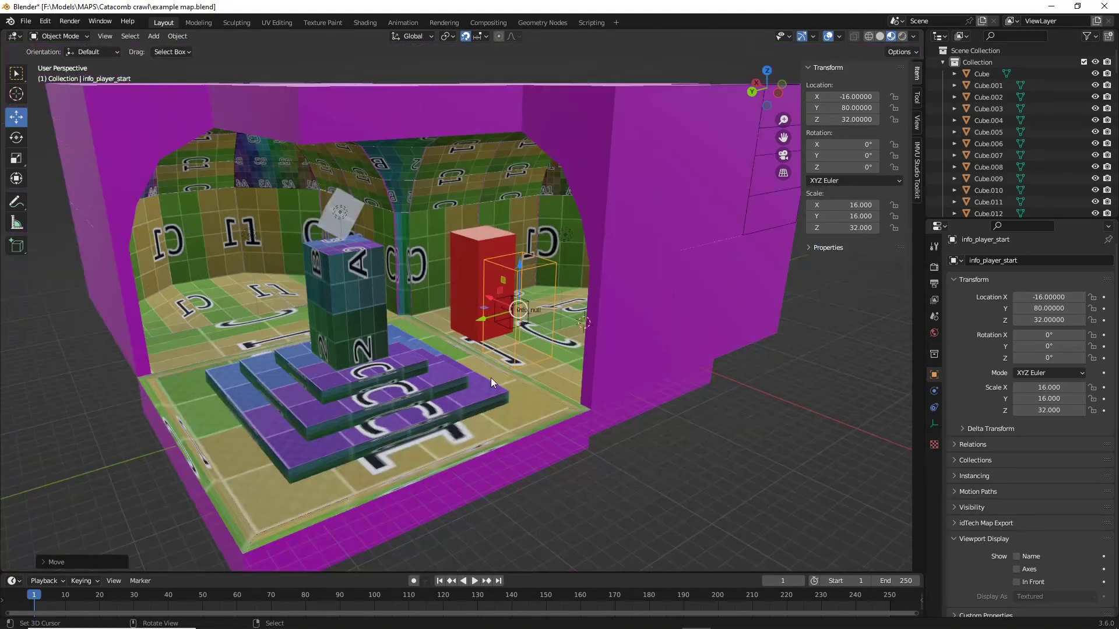
mouse_move(490, 378)
middle_down()
mouse_move(481, 358)
mouse_move(471, 365)
mouse_move(485, 366)
middle_up()
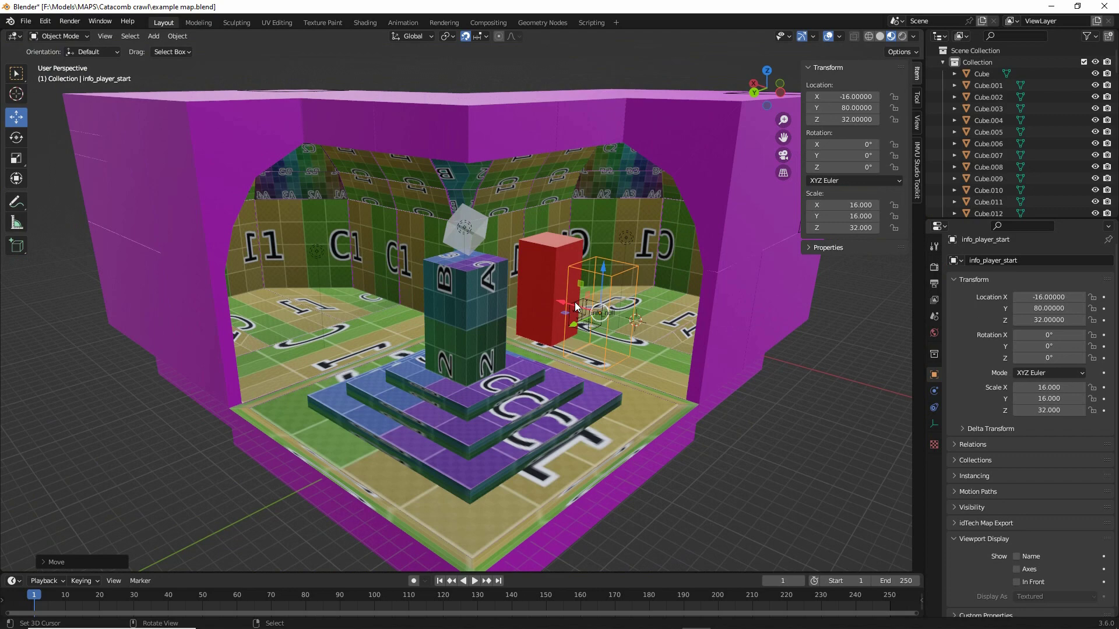
drag(572, 322, 432, 449)
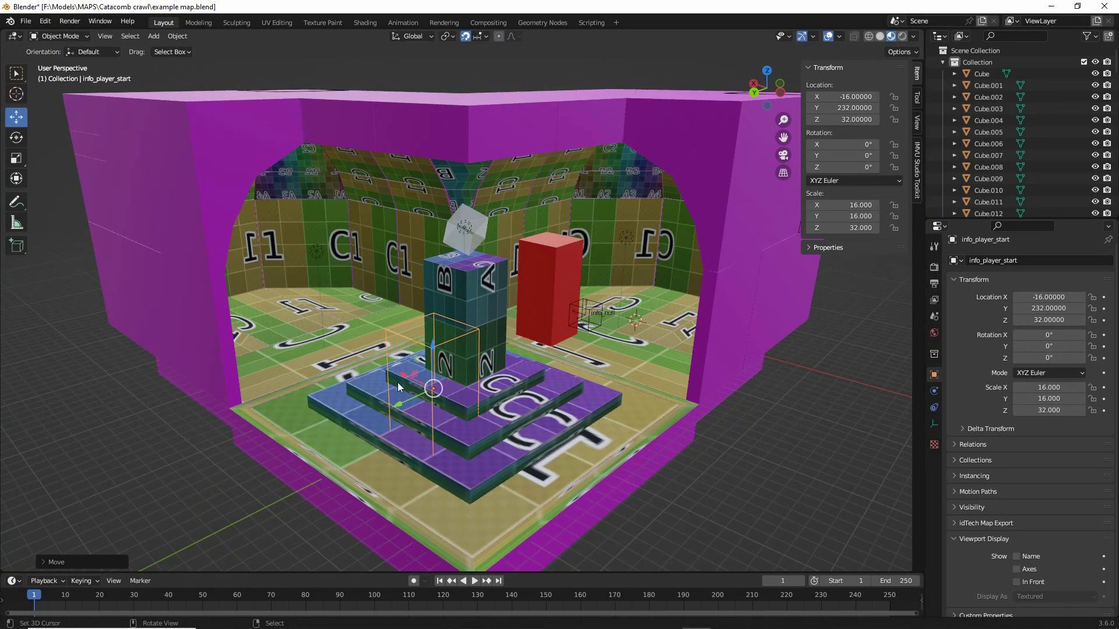
drag(400, 378, 359, 341)
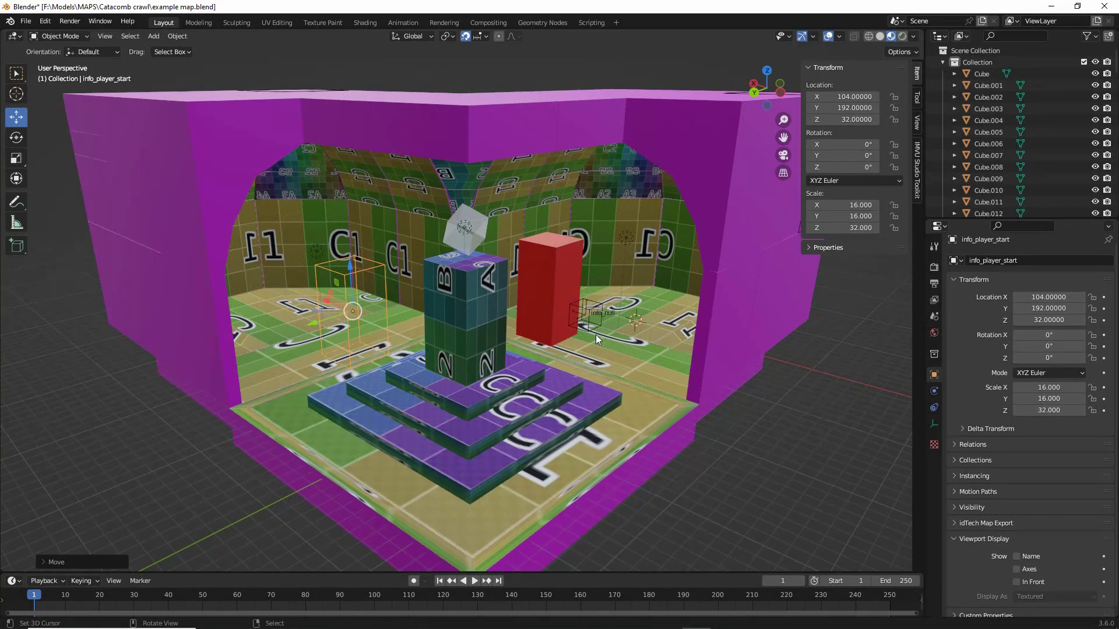
click(590, 320)
drag(588, 270, 590, 176)
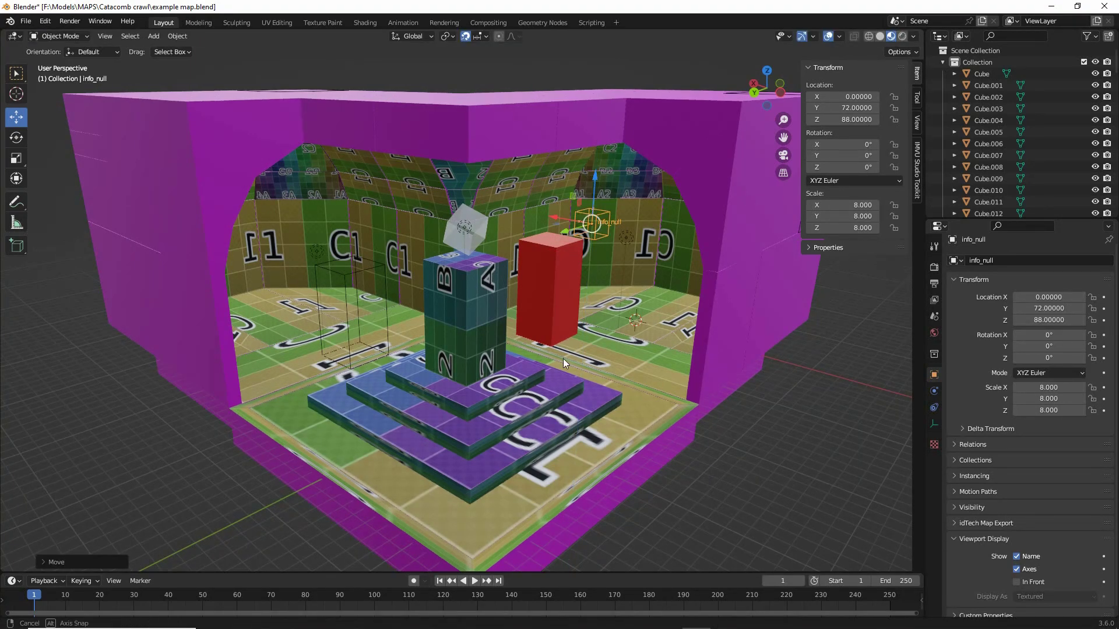
Select Light.001, switch to Rendered shading, and slide the light to Y -8
middle_drag(563, 358, 555, 369)
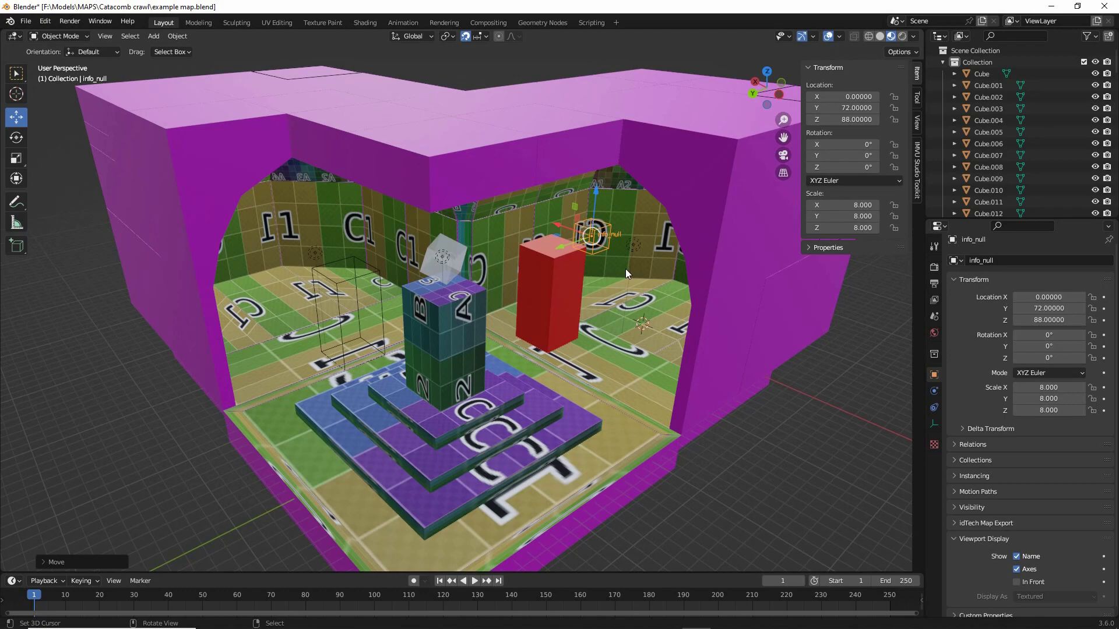
click(633, 246)
scroll(574, 321, up, 3)
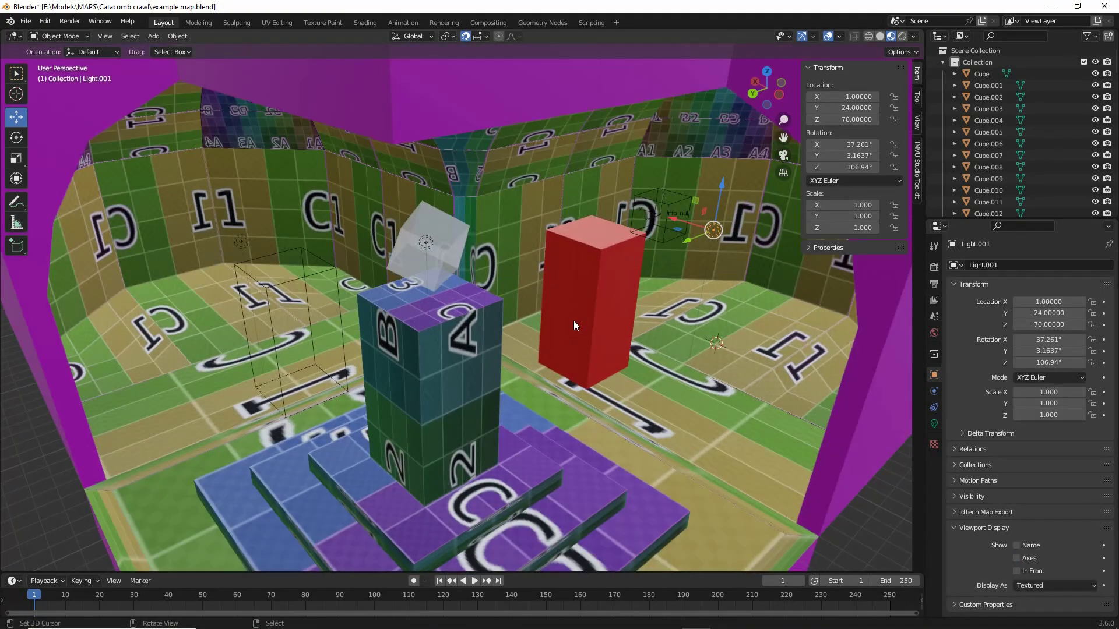
scroll(587, 325, up, 2)
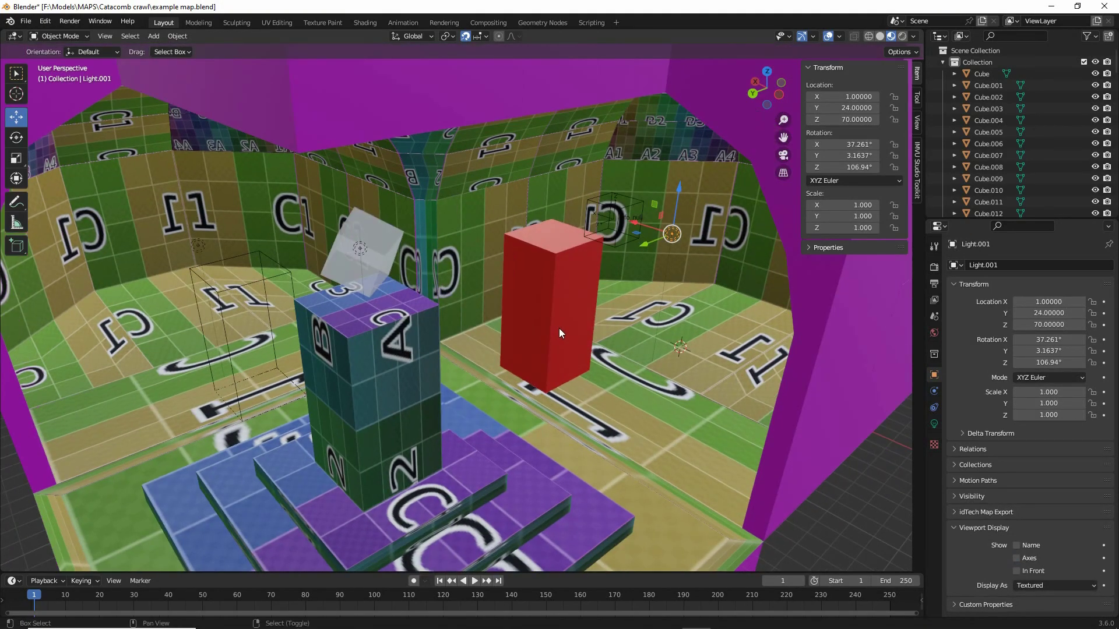
click(902, 36)
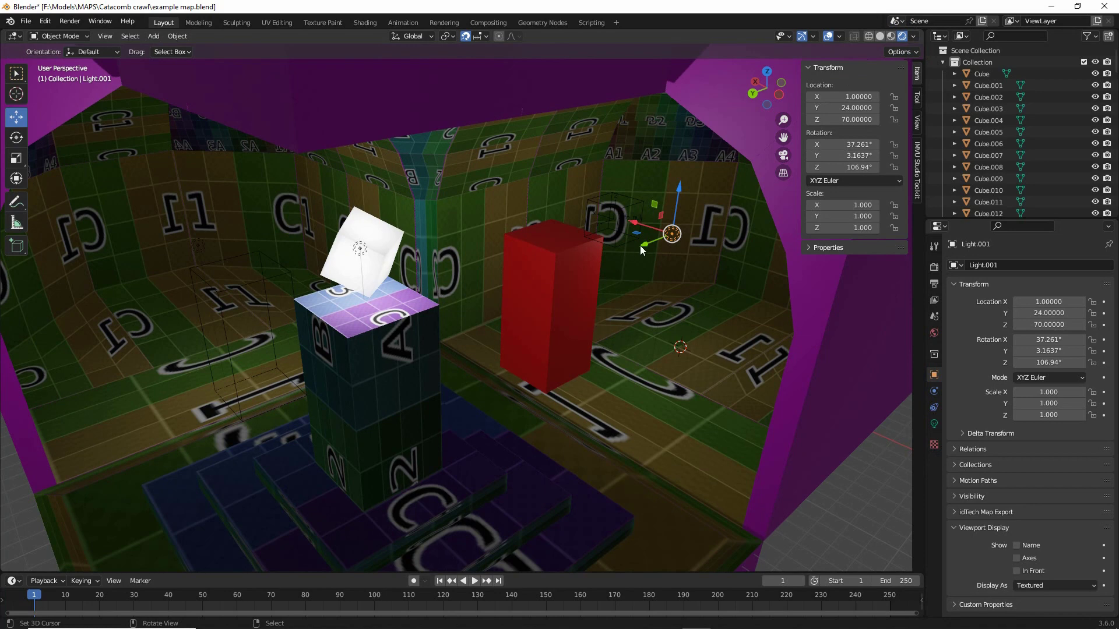
drag(641, 249, 716, 264)
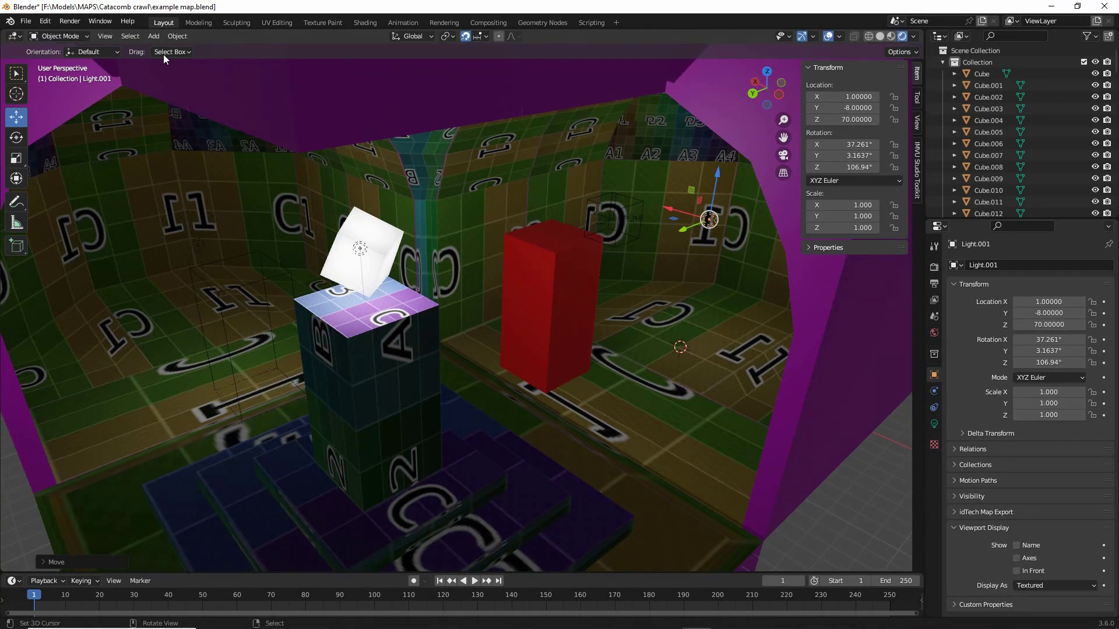
Show the Add > Light submenu and annotate the light choices for viewers
click(153, 37)
mouse_move(181, 194)
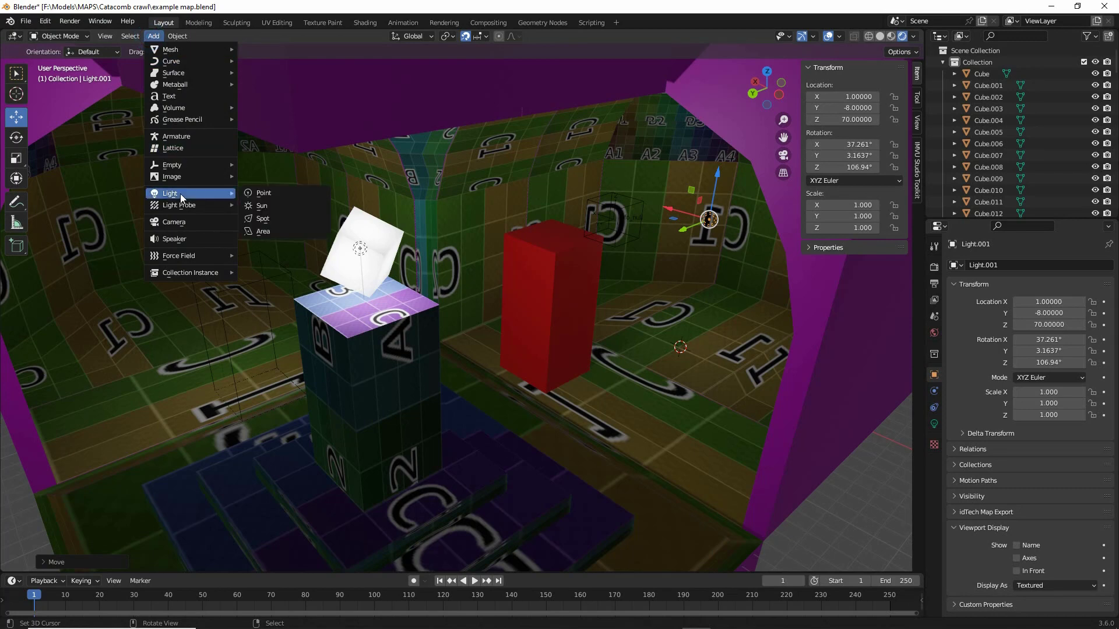
drag(254, 202, 276, 200)
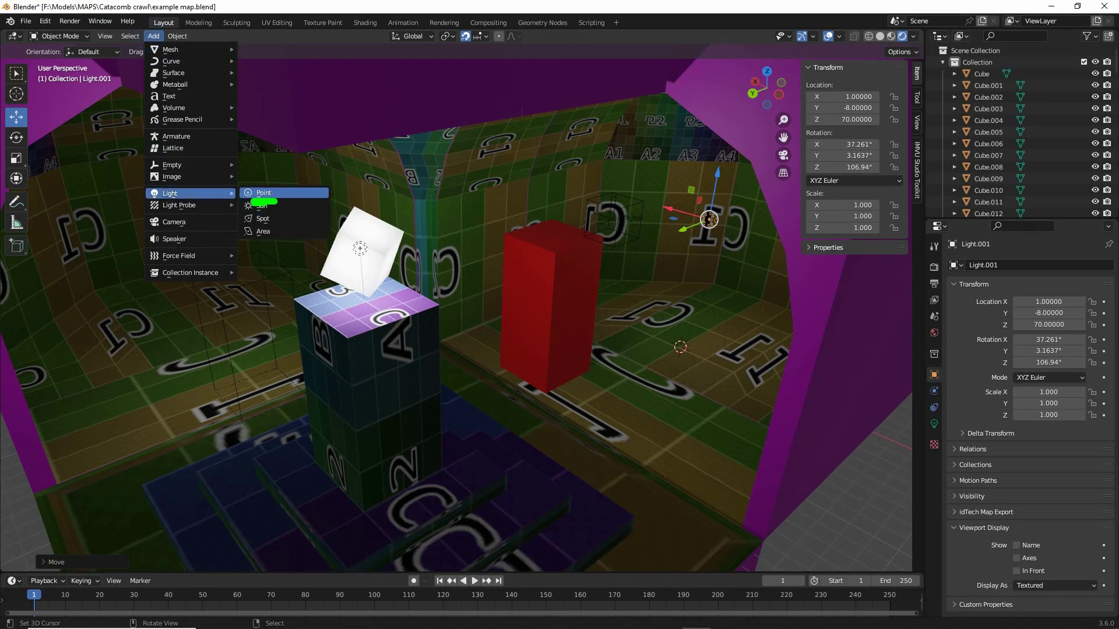
drag(198, 202, 149, 207)
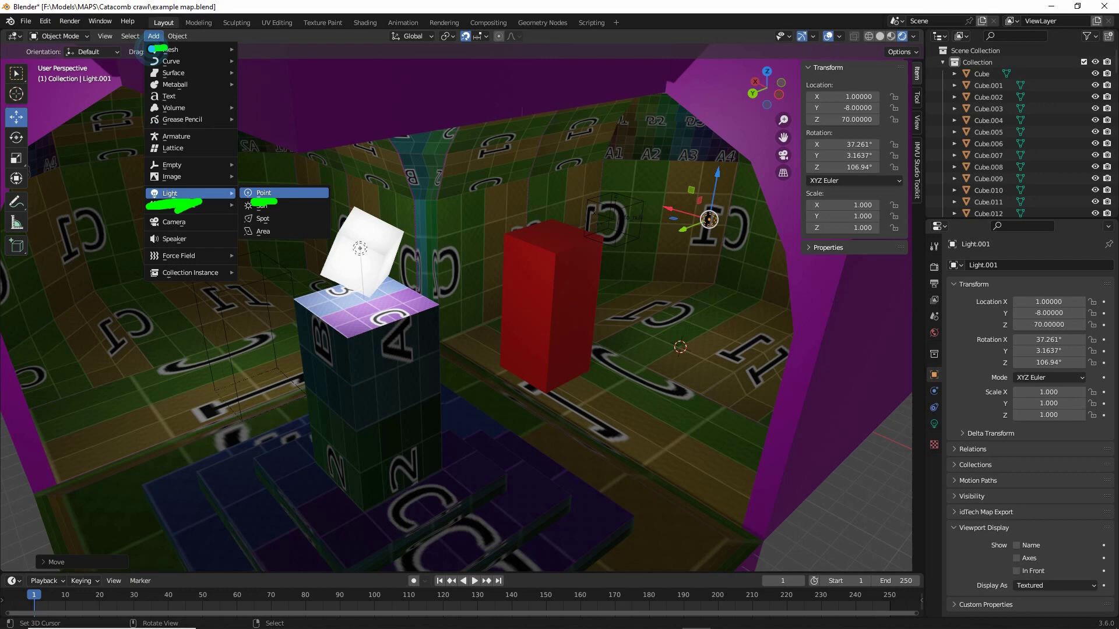
drag(150, 46, 169, 50)
Add a Point light and move it along Y to about 264 and up to Z 80
click(256, 193)
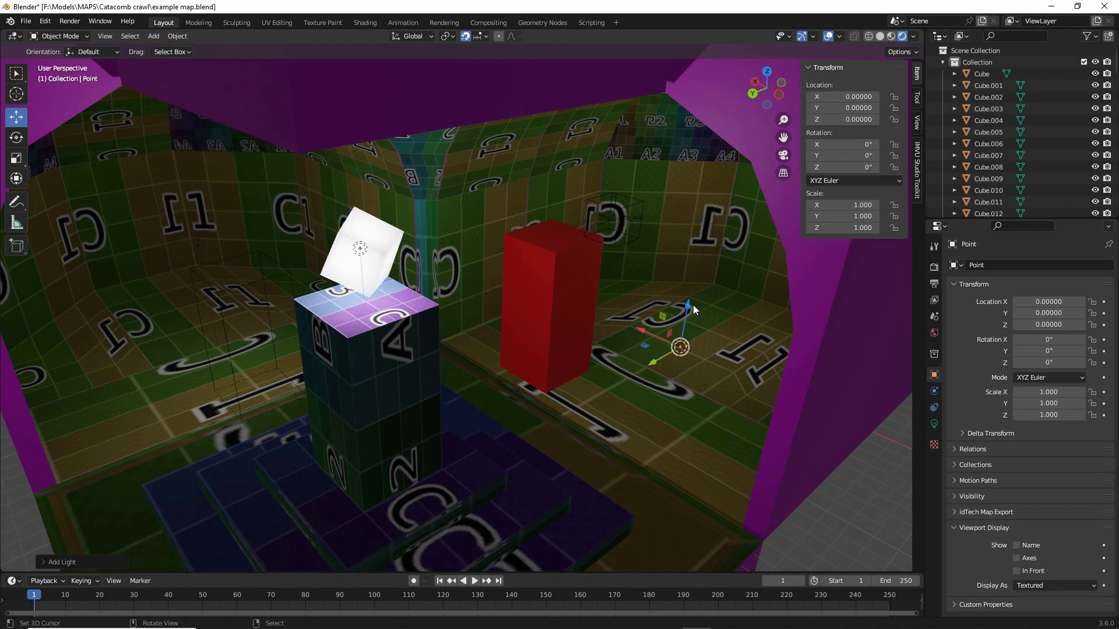
drag(654, 362, 432, 271)
scroll(418, 356, down, 3)
middle_drag(418, 355, 440, 371)
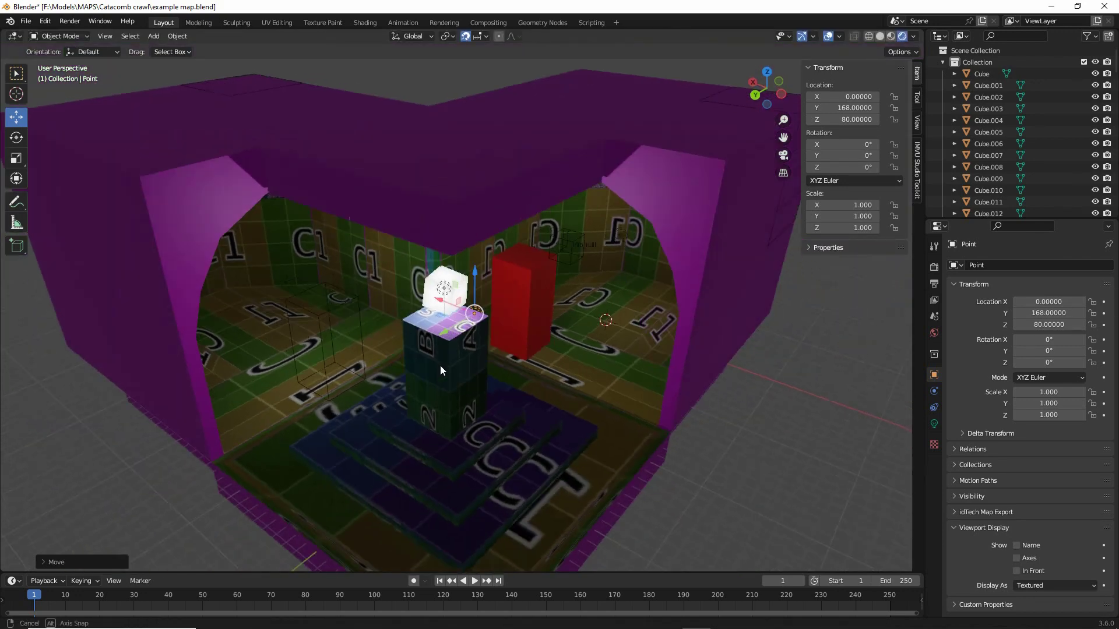
key(g)
key(x)
key(y)
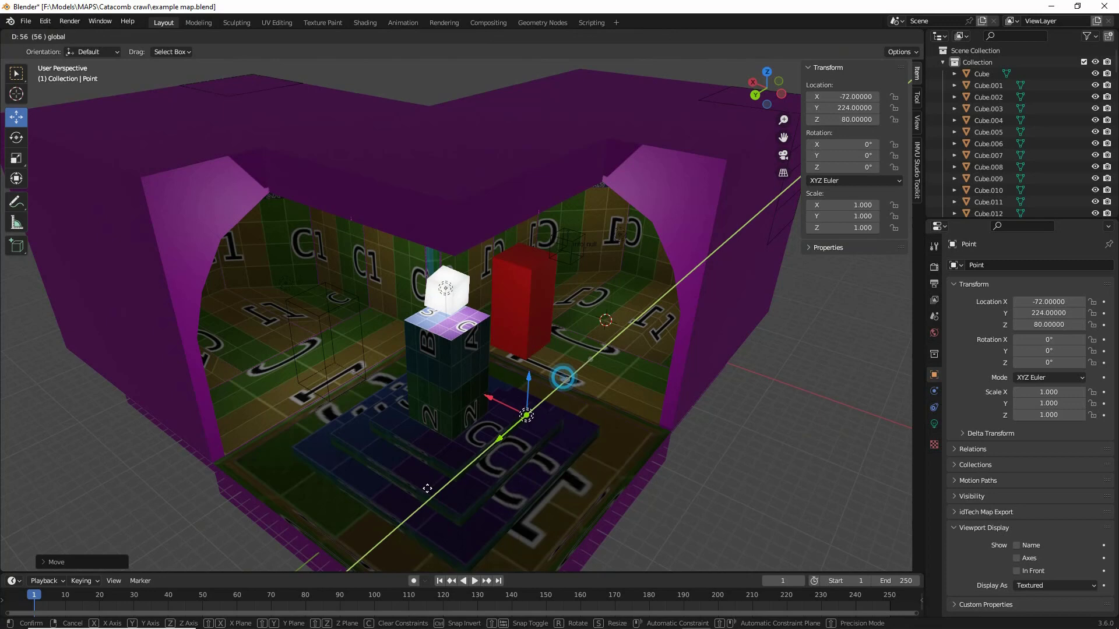
click(451, 466)
middle_drag(460, 504, 381, 469)
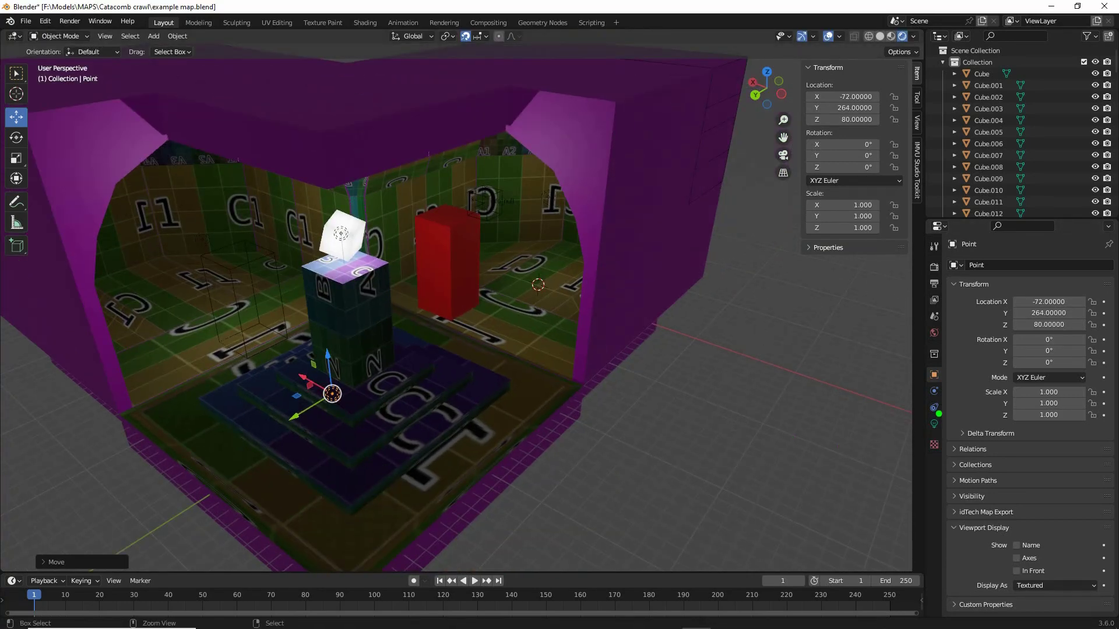
drag(938, 410, 945, 408)
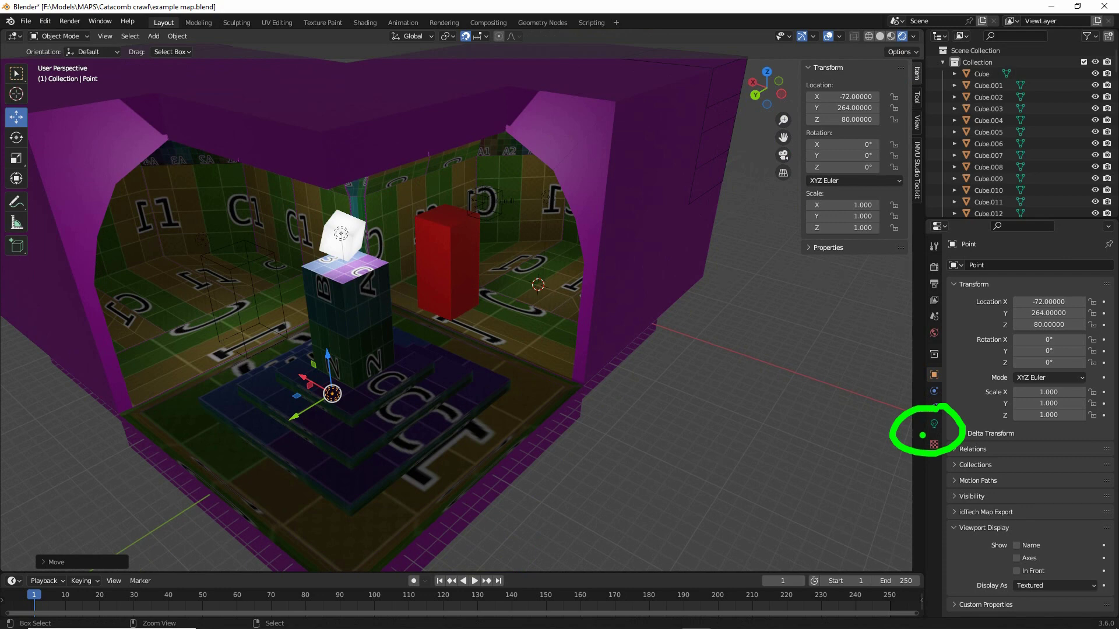
Set the point light's Power to 100000 and its colour to saturated red
click(934, 423)
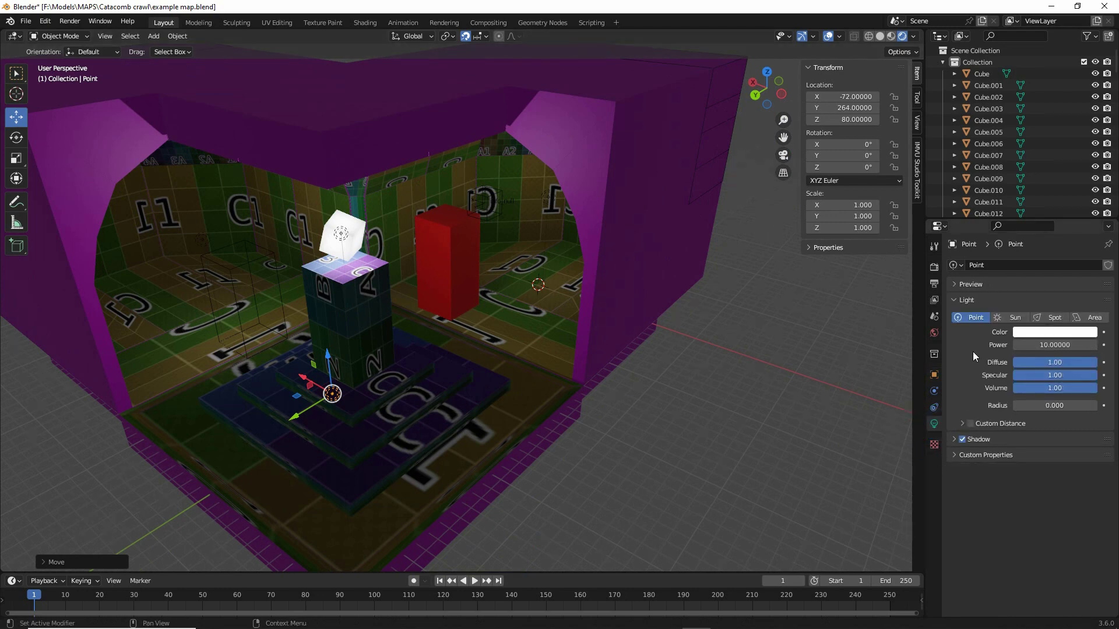
click(1047, 345)
click(1024, 345)
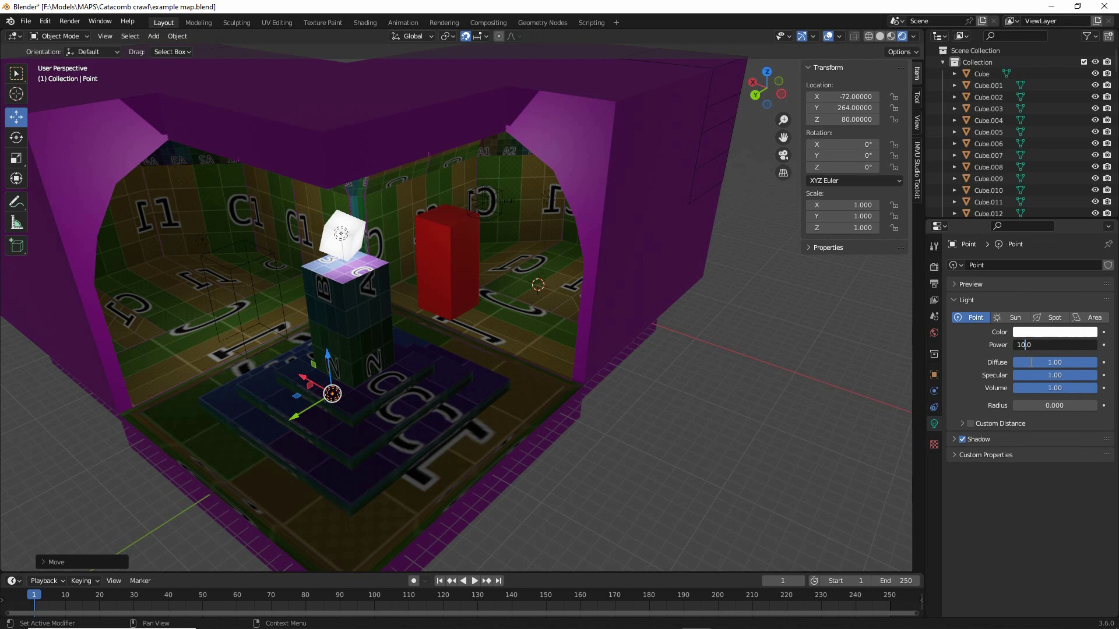
text(000)
key(Return)
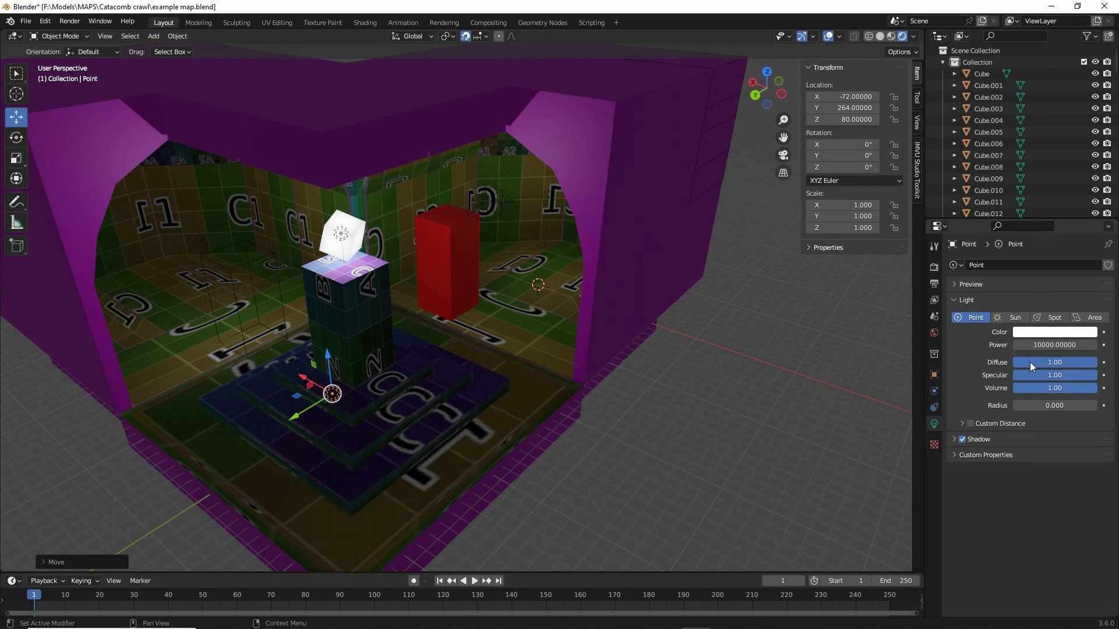
click(1025, 344)
click(1026, 345)
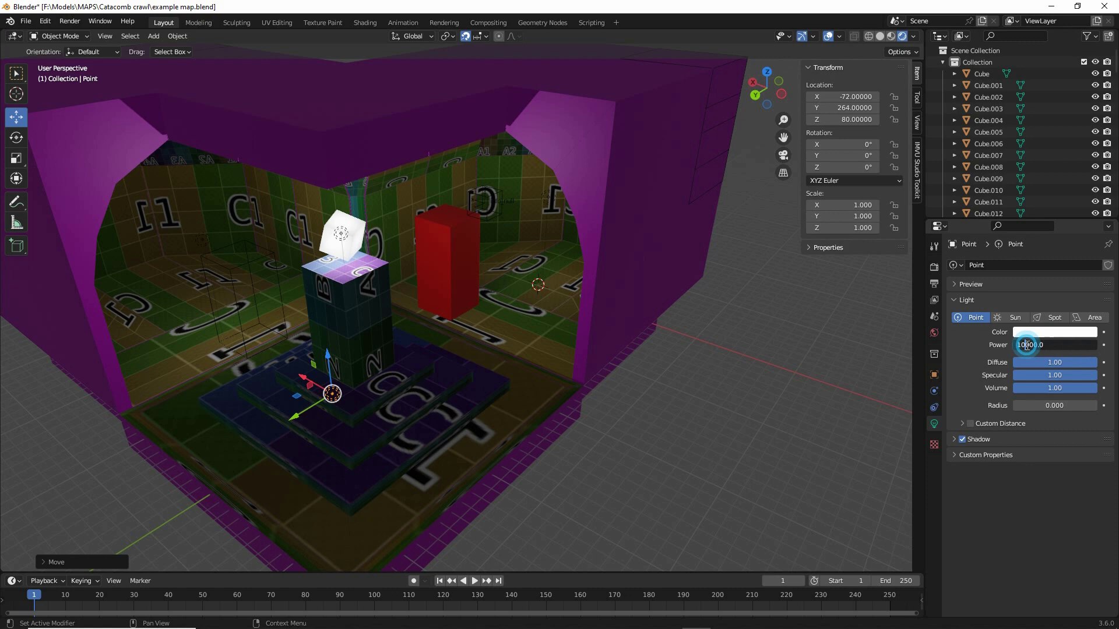
text(0)
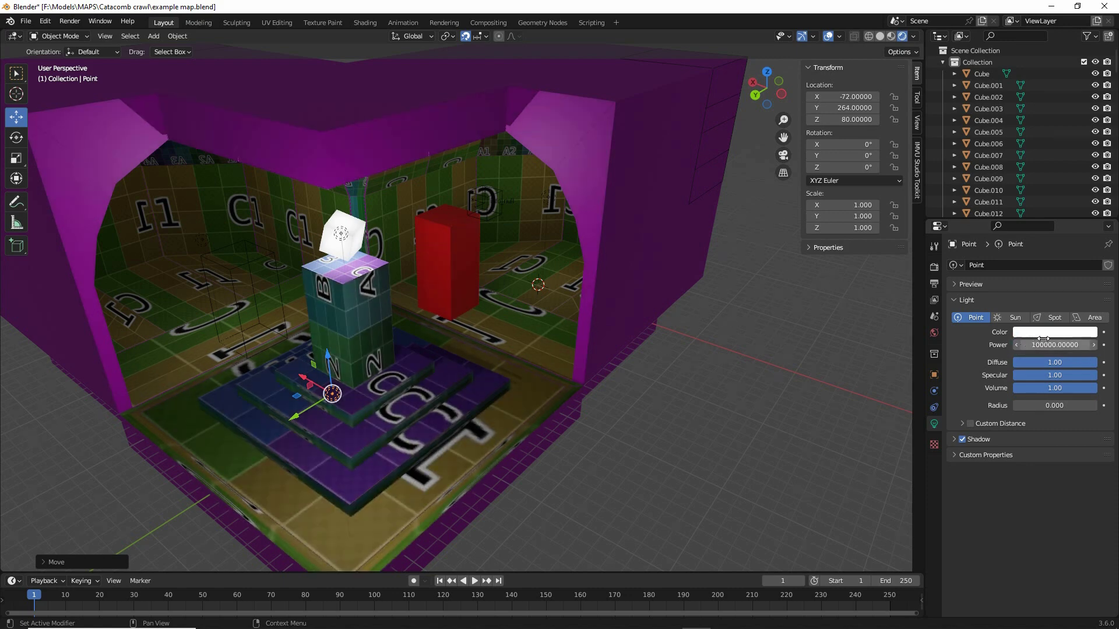
key(Return)
click(1035, 332)
mouse_move(1034, 222)
mouse_down()
mouse_move(1006, 252)
mouse_move(1056, 259)
mouse_up()
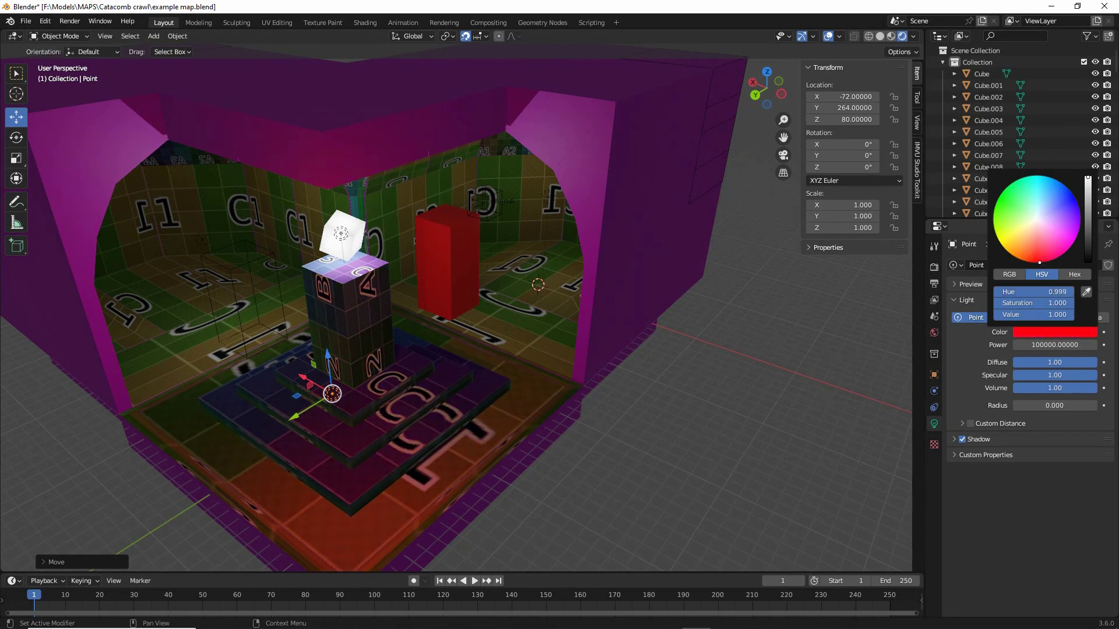
Reposition the point light to Z 96 and Y 256
middle_drag(441, 466, 417, 440)
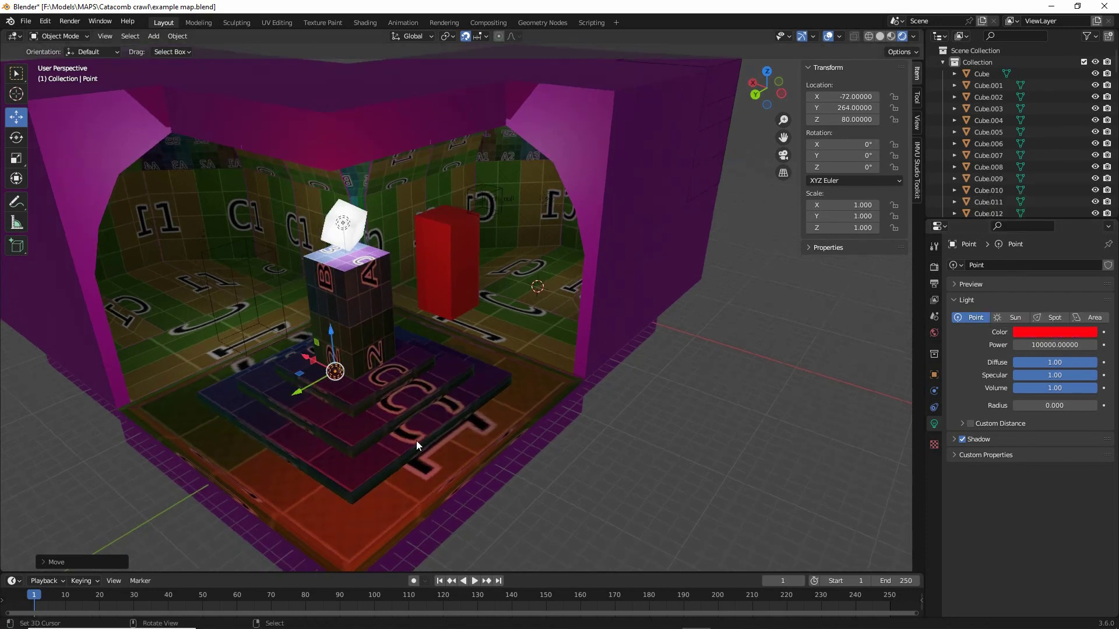
drag(331, 331, 329, 296)
middle_drag(386, 400, 450, 388)
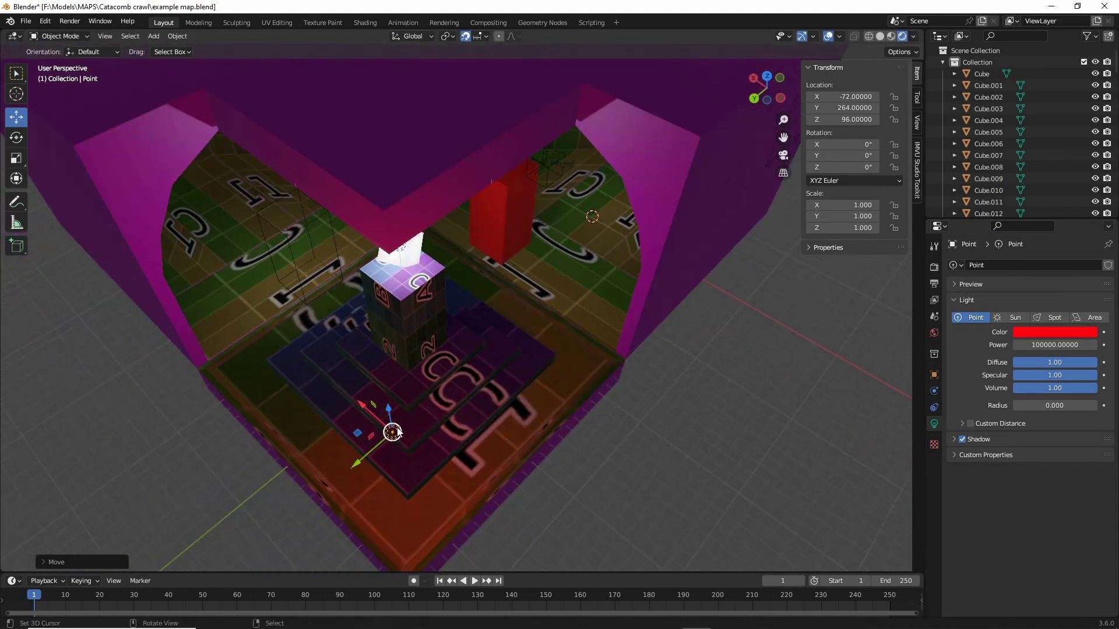
drag(355, 465, 372, 448)
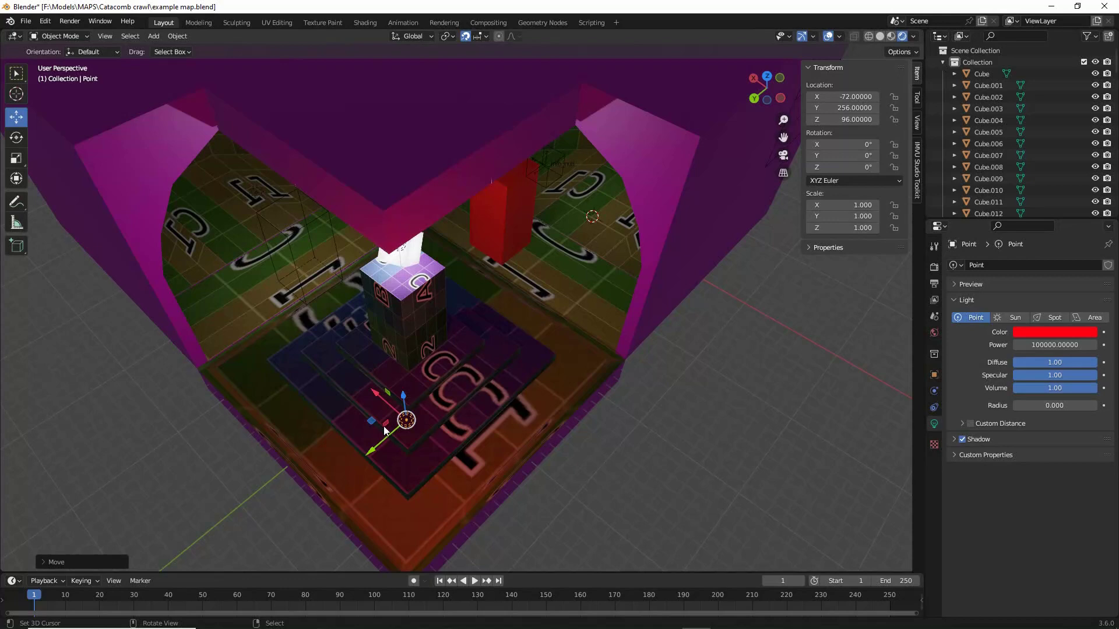
middle_drag(464, 434, 442, 371)
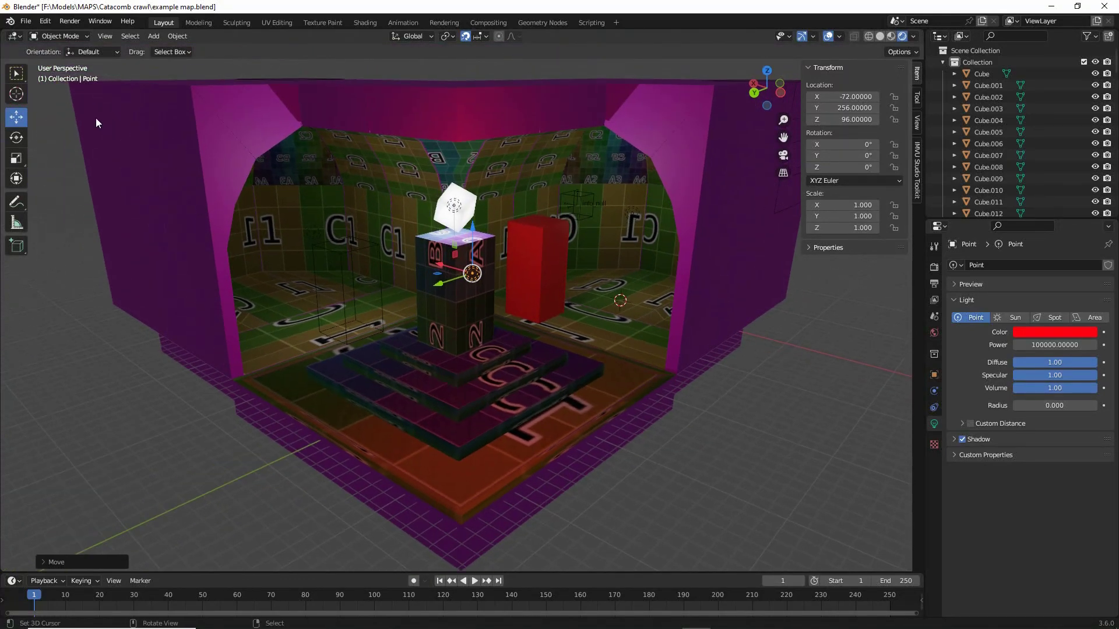
Save the scene as 'example map - entity test.blend' with Save As
click(26, 22)
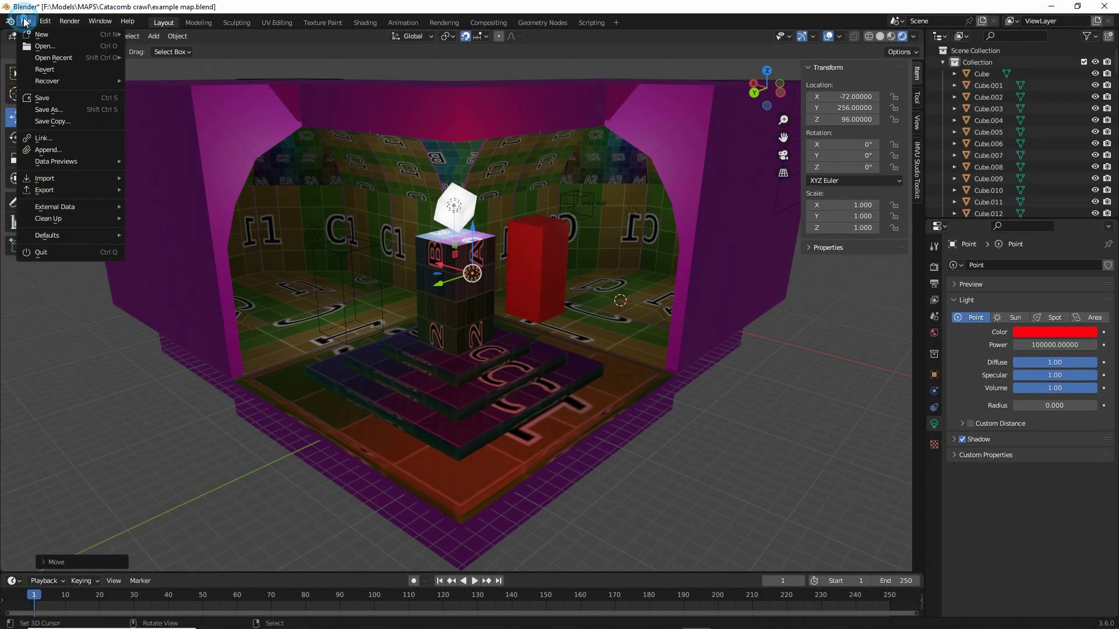
click(60, 109)
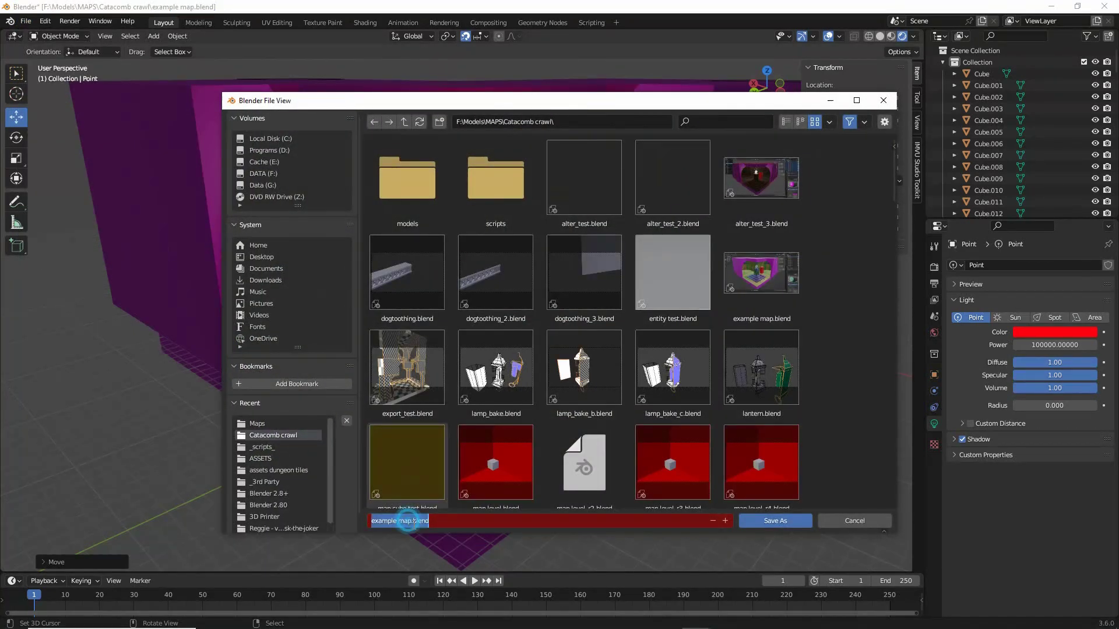
click(411, 520)
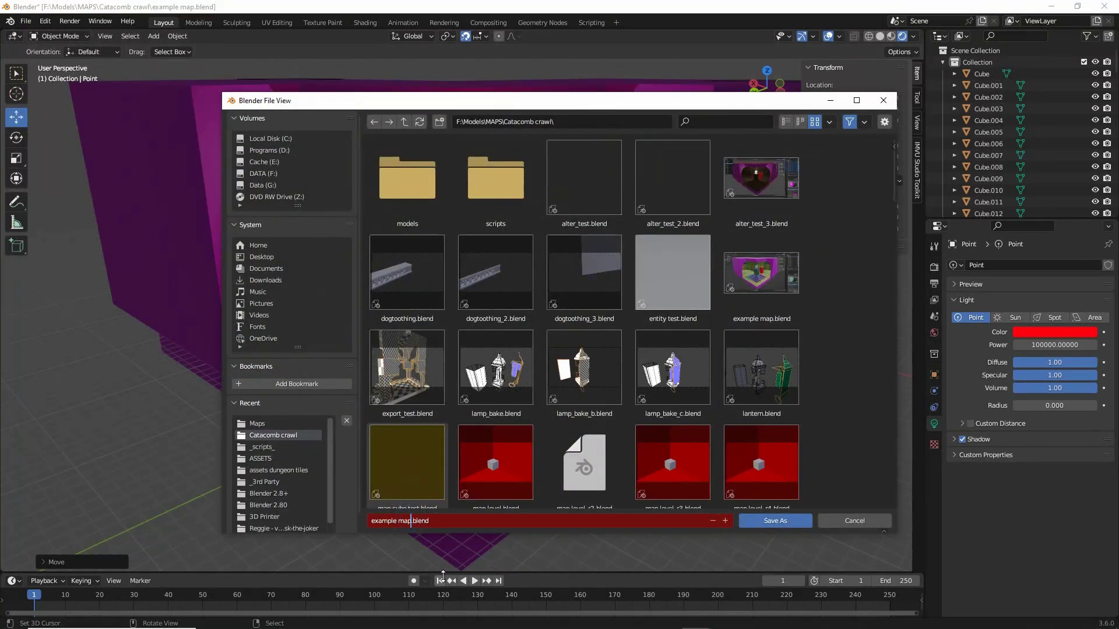
text(- entity)
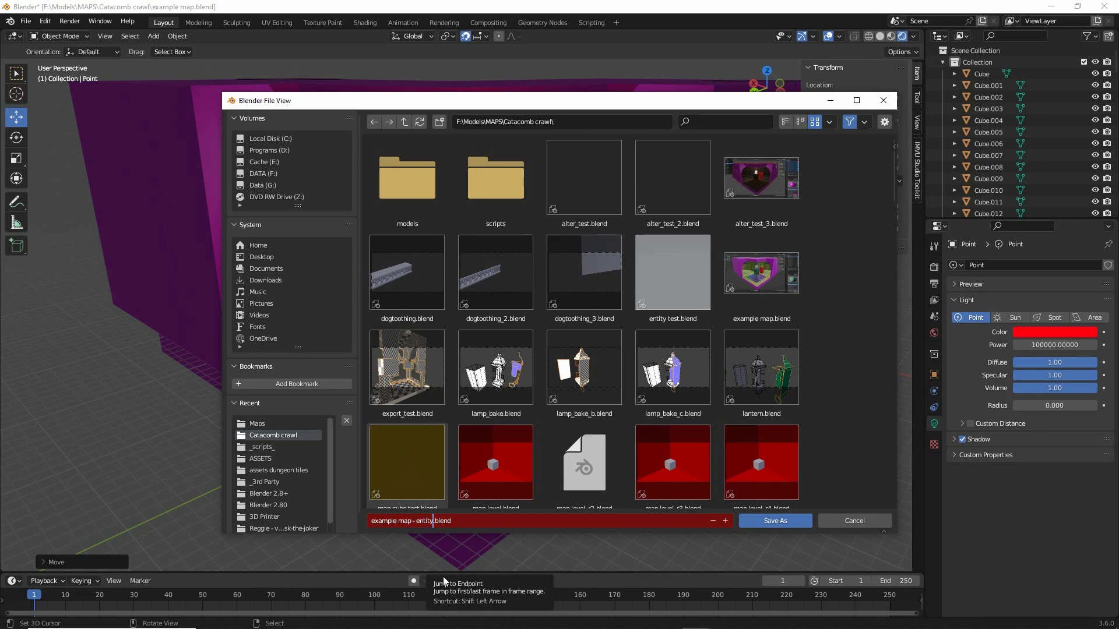
text( test)
key(Return)
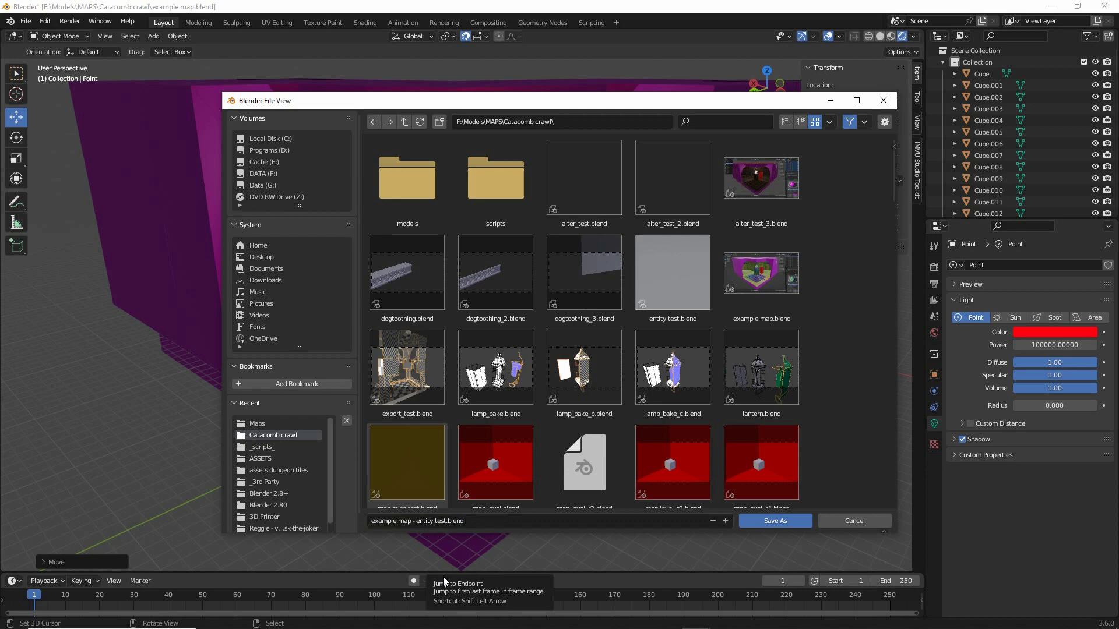
click(785, 520)
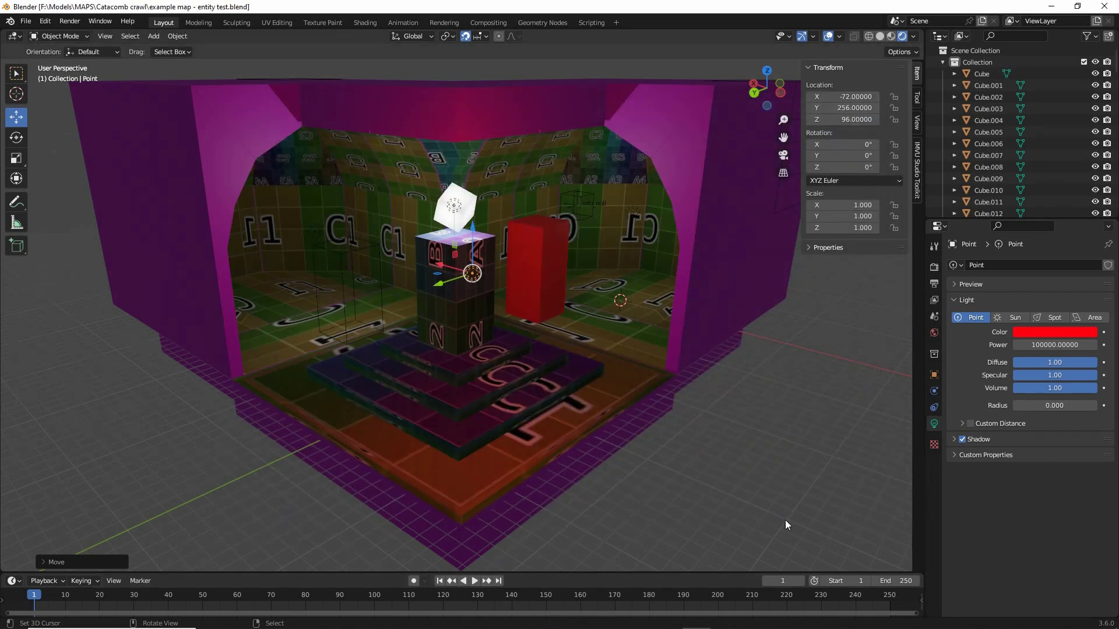
Switch to wireframe, make brush cube Cube.080 active, and orbit to look down on the room
scroll(785, 520, down, 1)
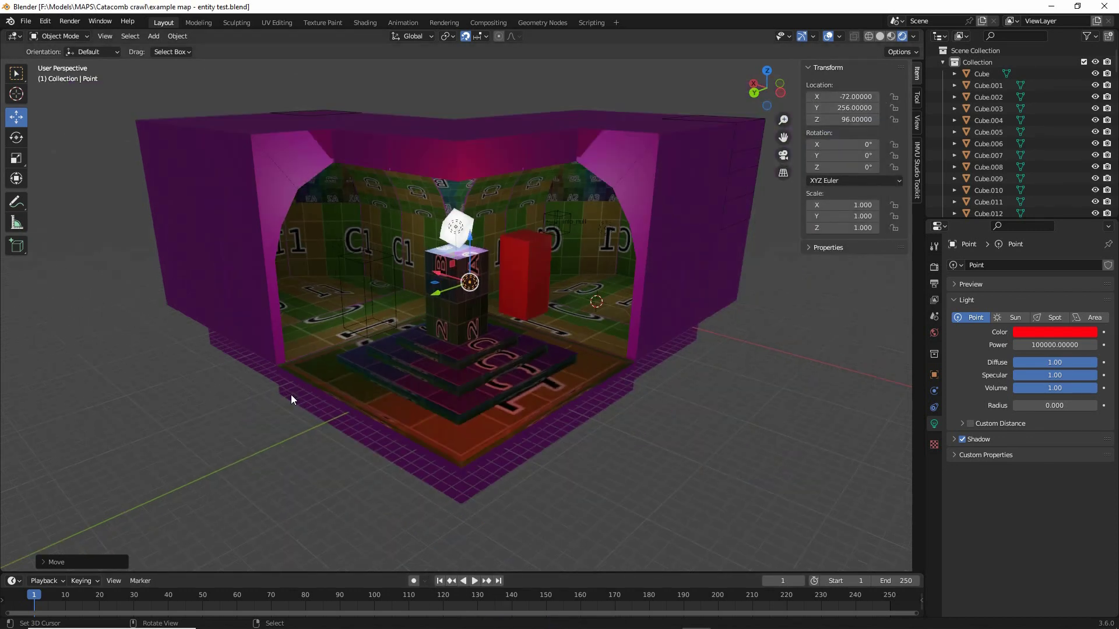
click(868, 37)
drag(115, 69, 812, 529)
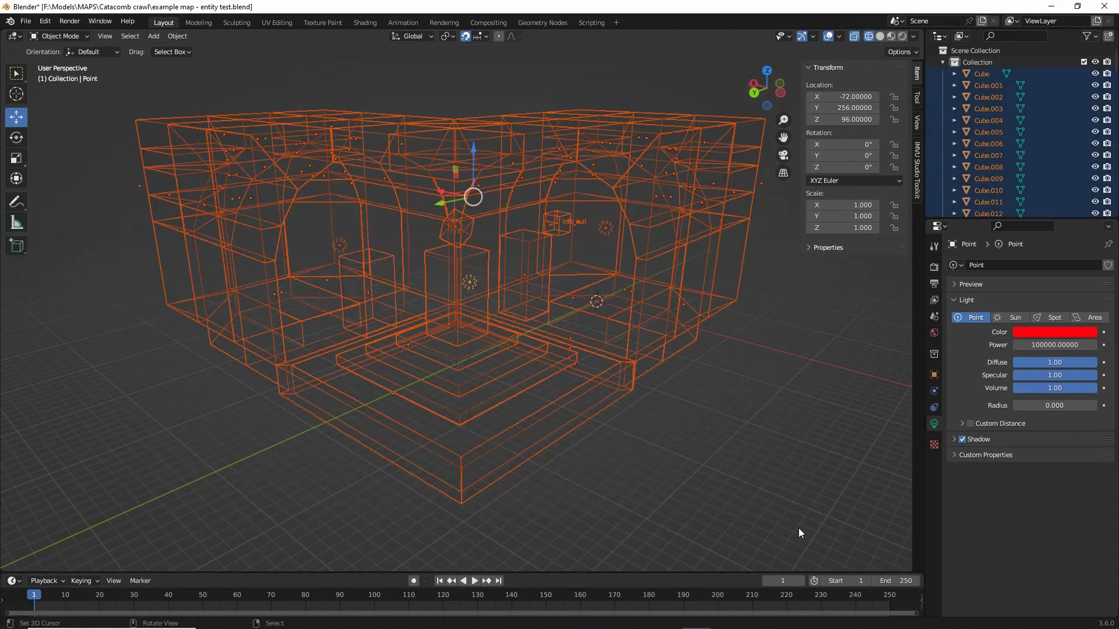
shift+click(497, 481)
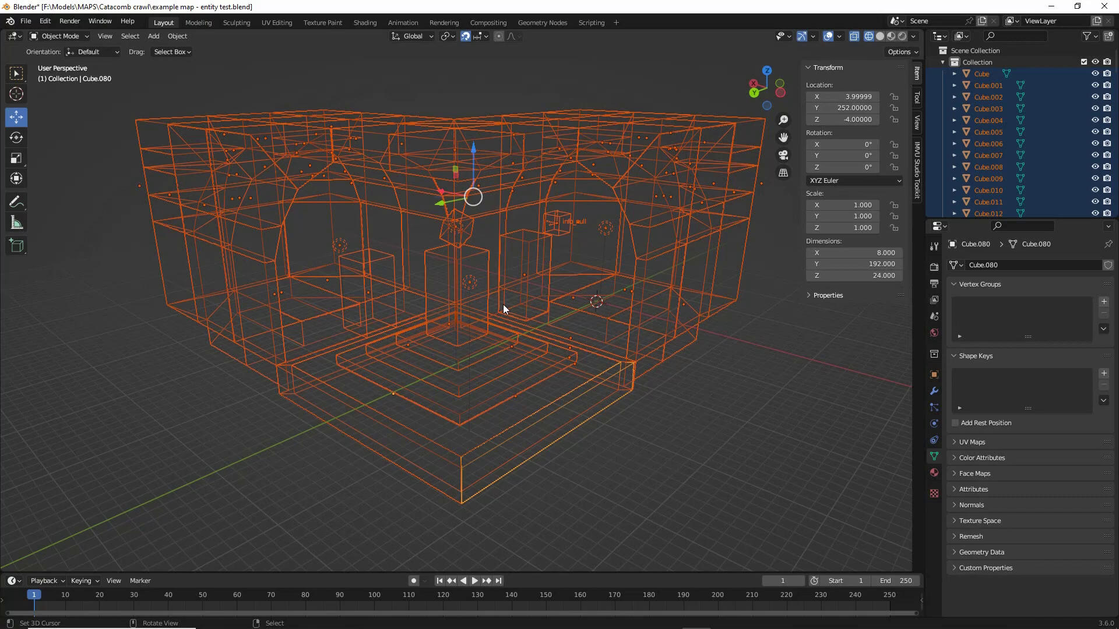
scroll(503, 305, up, 1)
mouse_move(503, 306)
middle_down()
mouse_move(516, 316)
mouse_move(506, 313)
middle_up()
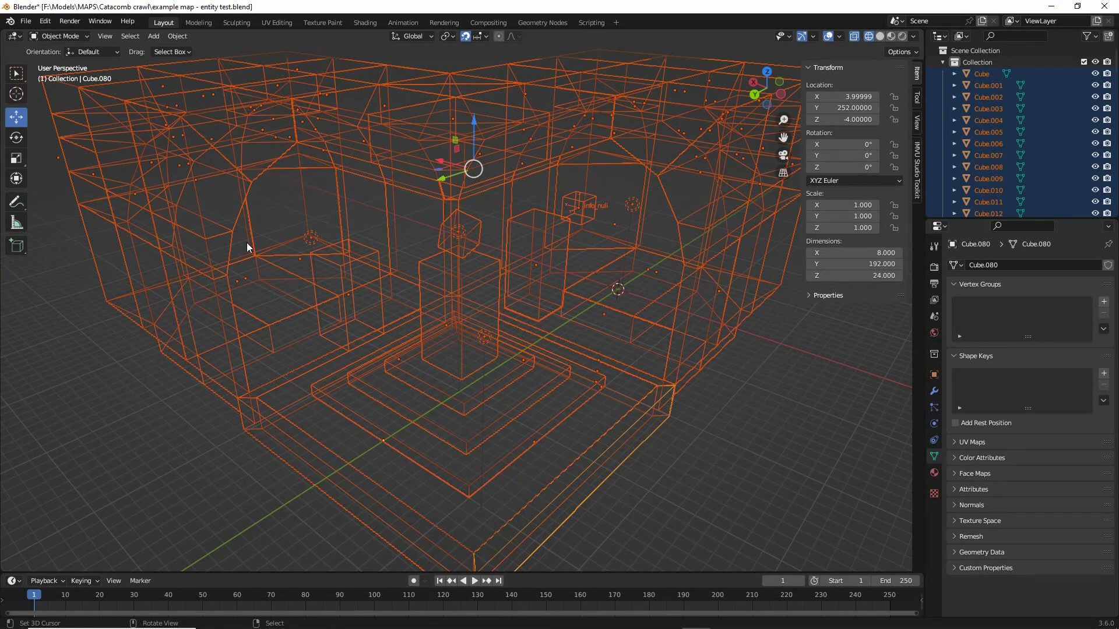
Open the Quake Map (.map) export dialog, highlighting the choice with on-screen annotations
click(25, 21)
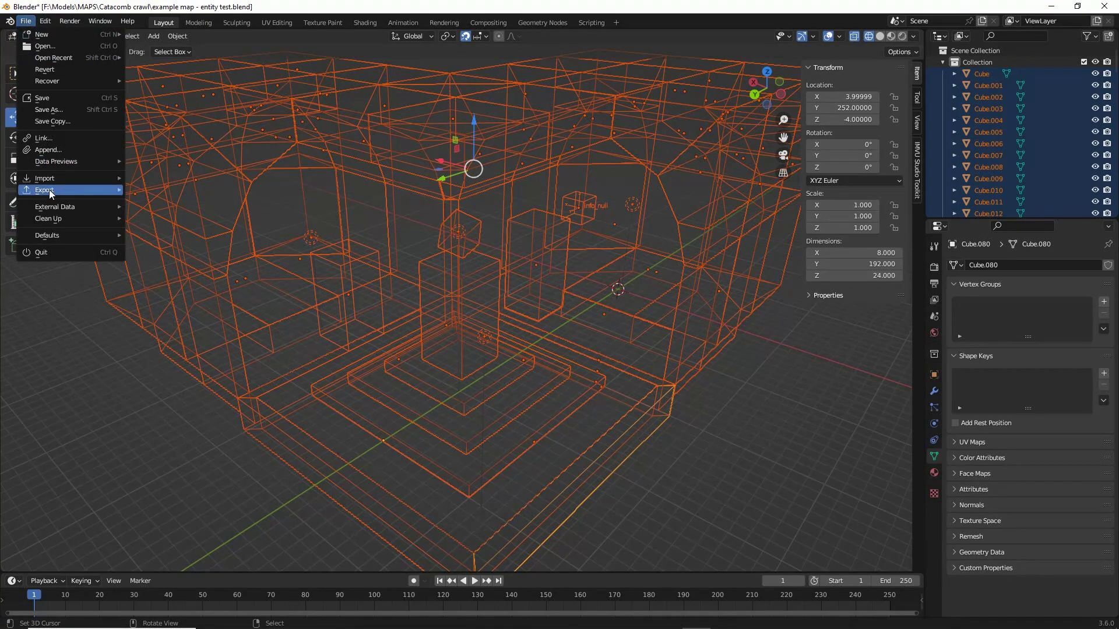
mouse_move(48, 190)
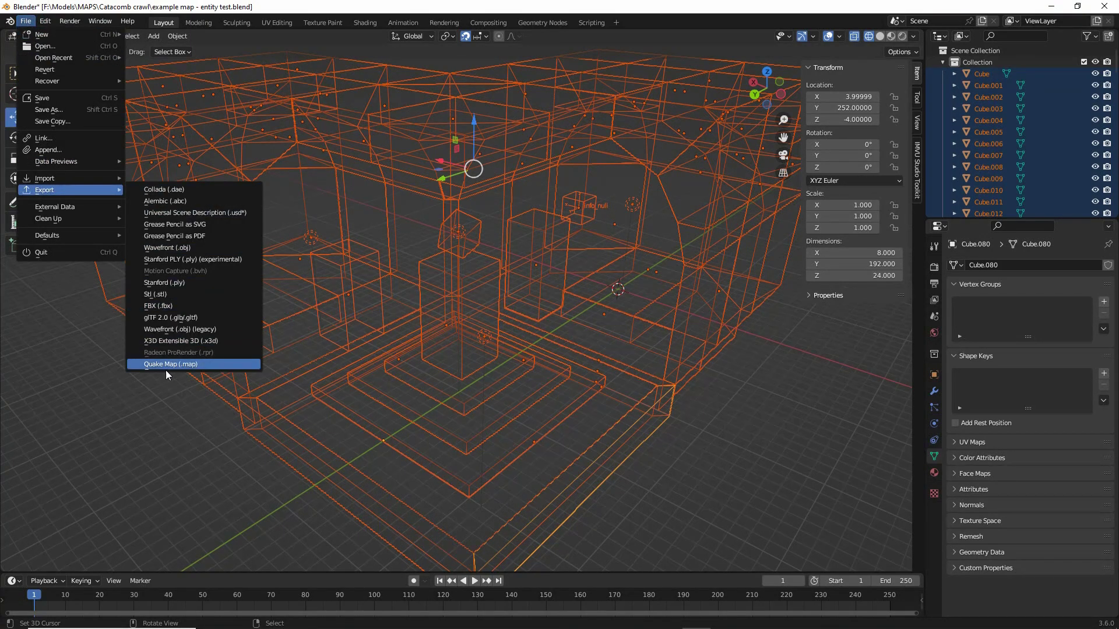
key(ctrl+2)
drag(156, 374, 197, 373)
drag(31, 193, 58, 200)
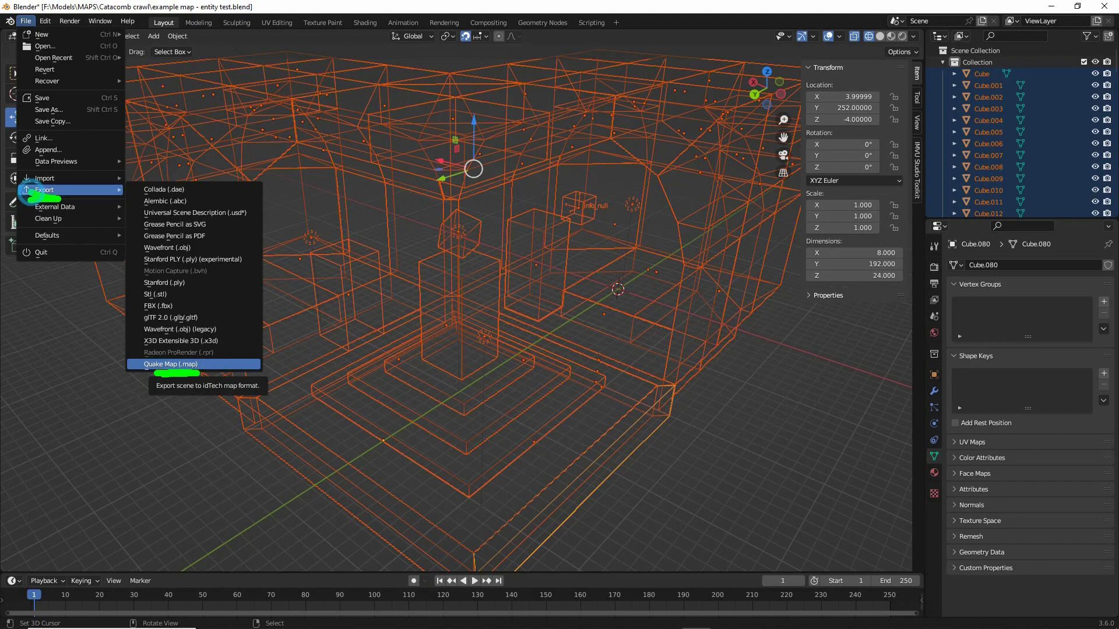
drag(17, 34, 41, 33)
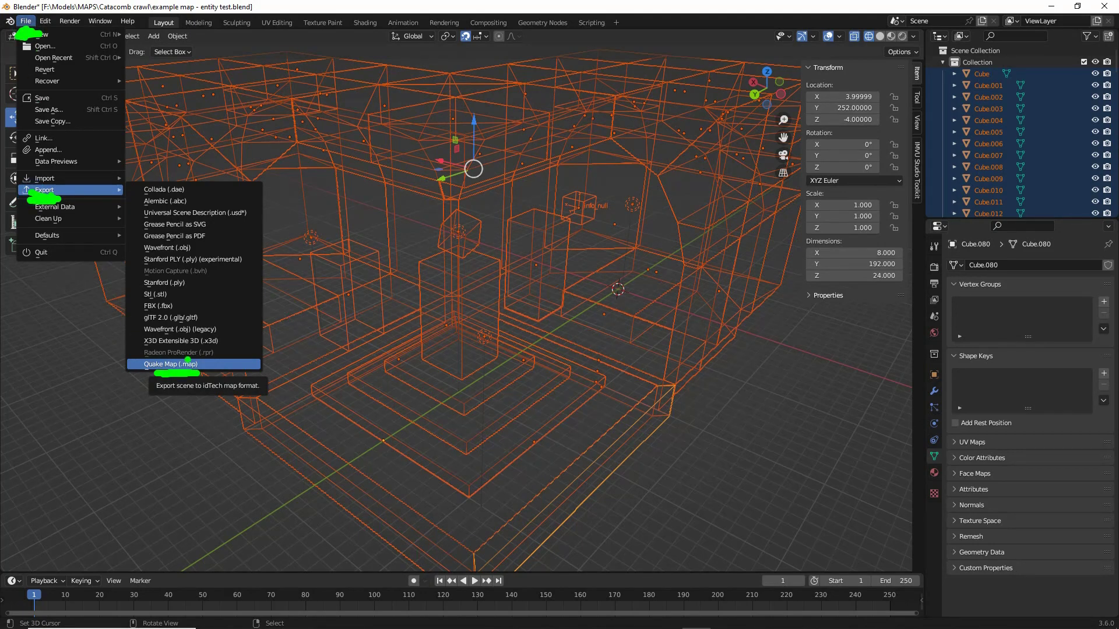
click(188, 363)
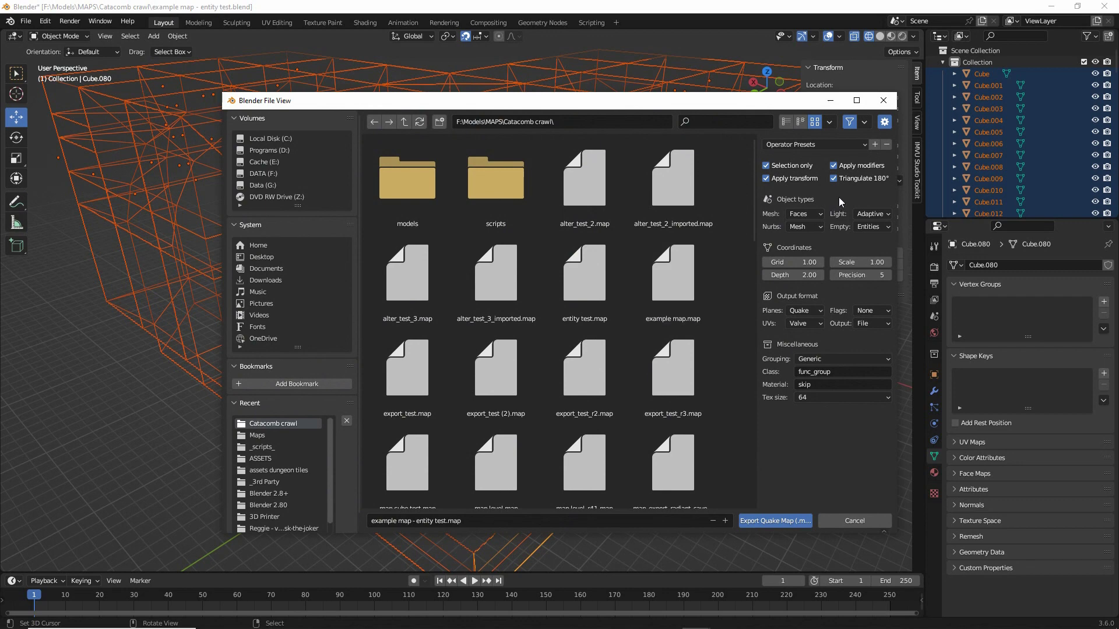
drag(739, 152, 739, 199)
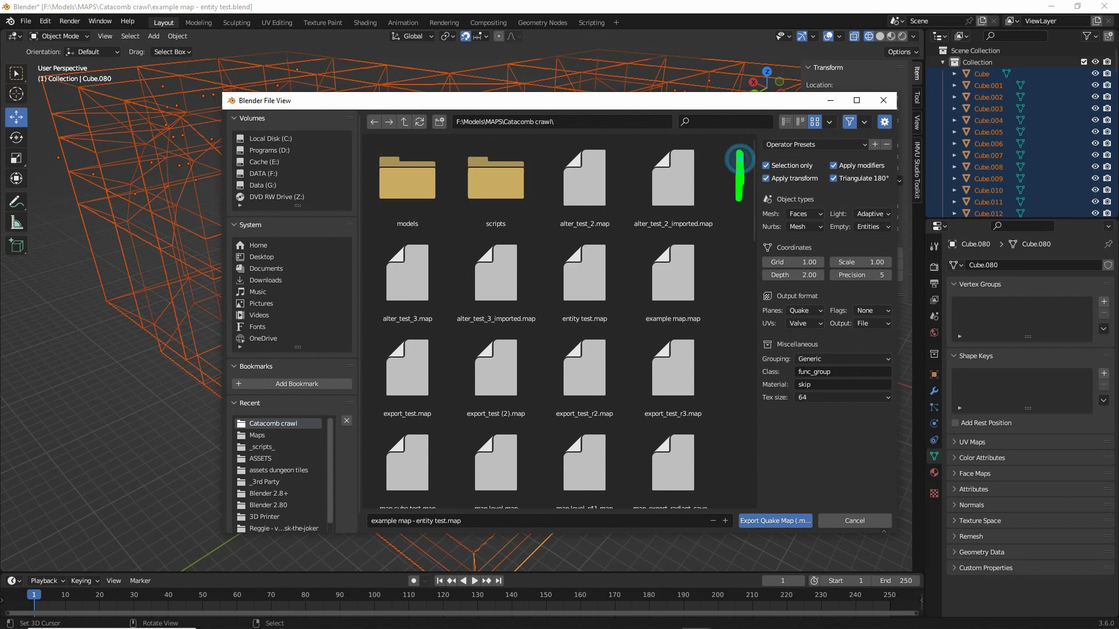
drag(836, 190, 894, 188)
key(Escape)
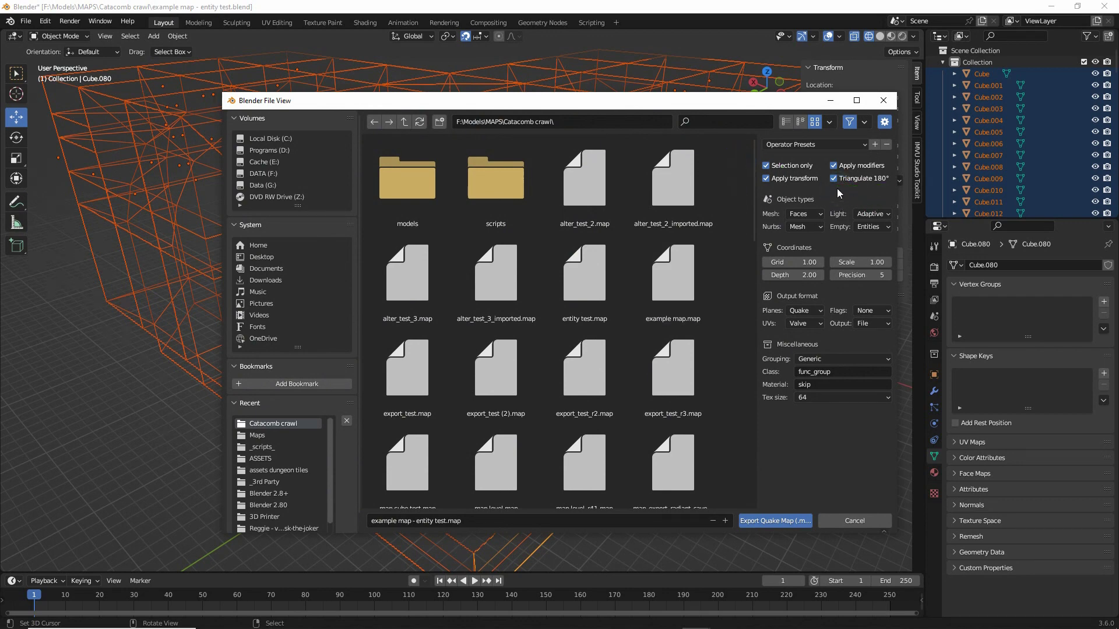
Untick Triangulate 180°, set Mesh to Brush, Nurbs to Ignore, keep Lights Adaptive and Empties as Entities
click(834, 179)
click(806, 216)
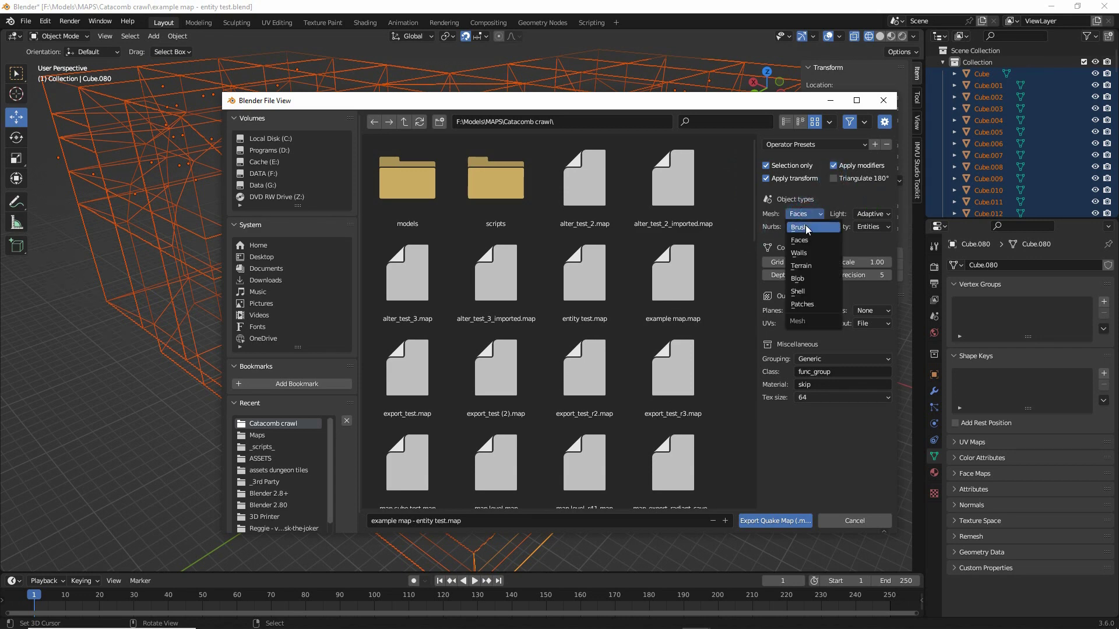
click(806, 228)
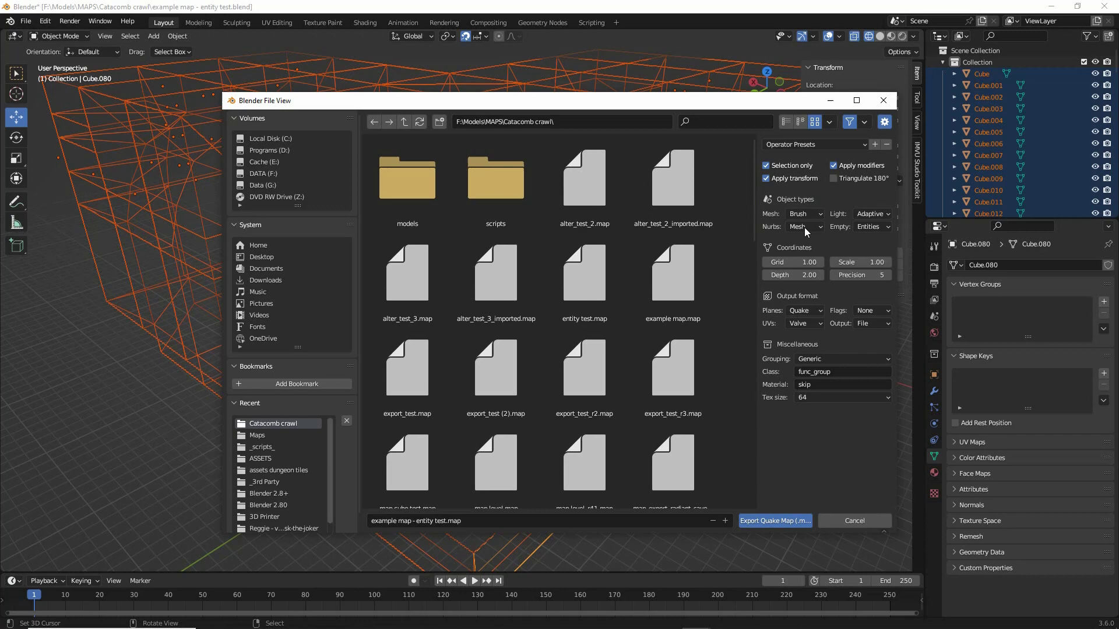
click(804, 228)
click(801, 239)
click(883, 216)
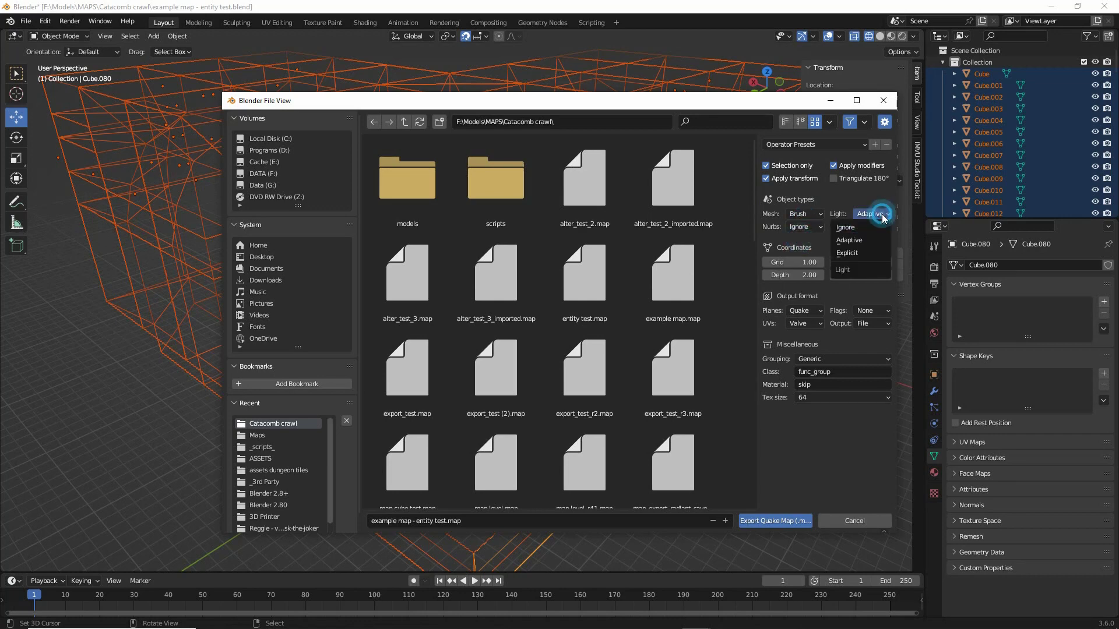
click(852, 240)
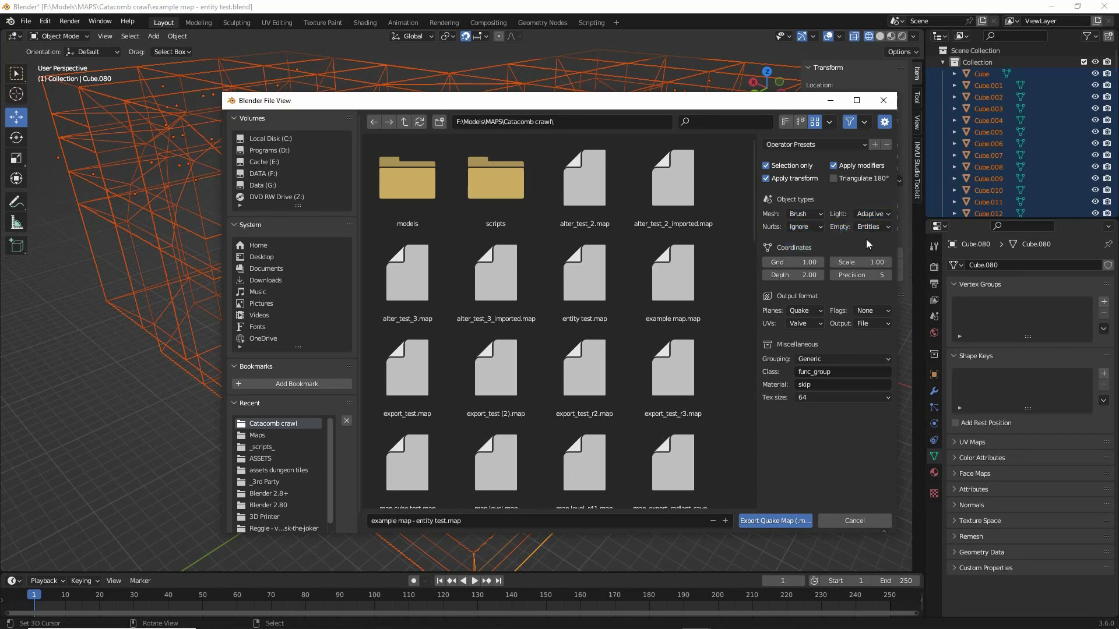
click(868, 227)
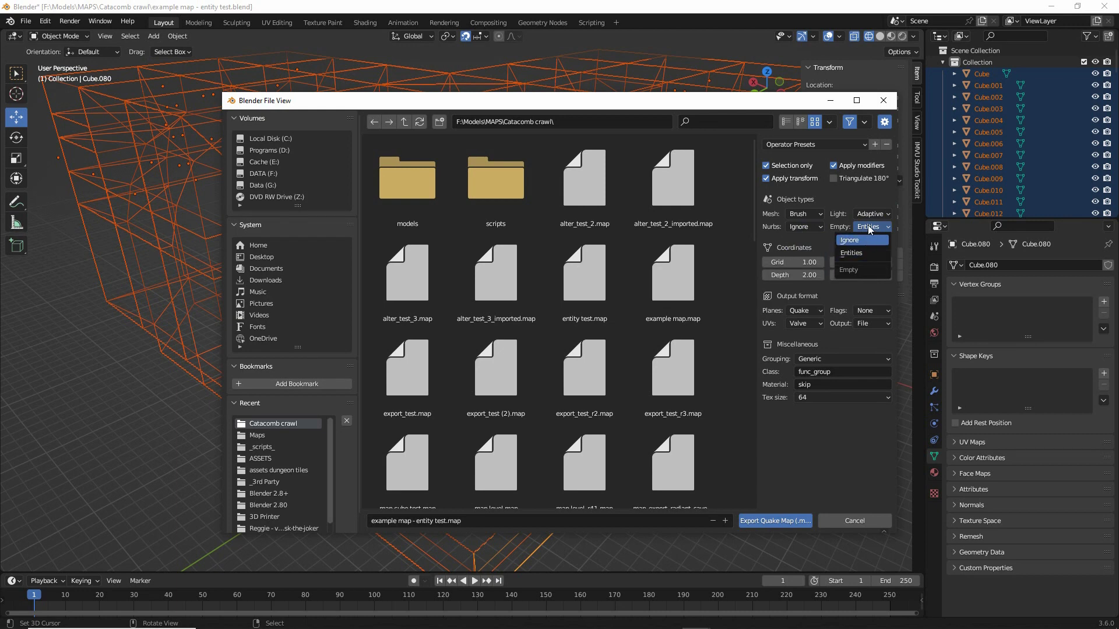
click(852, 253)
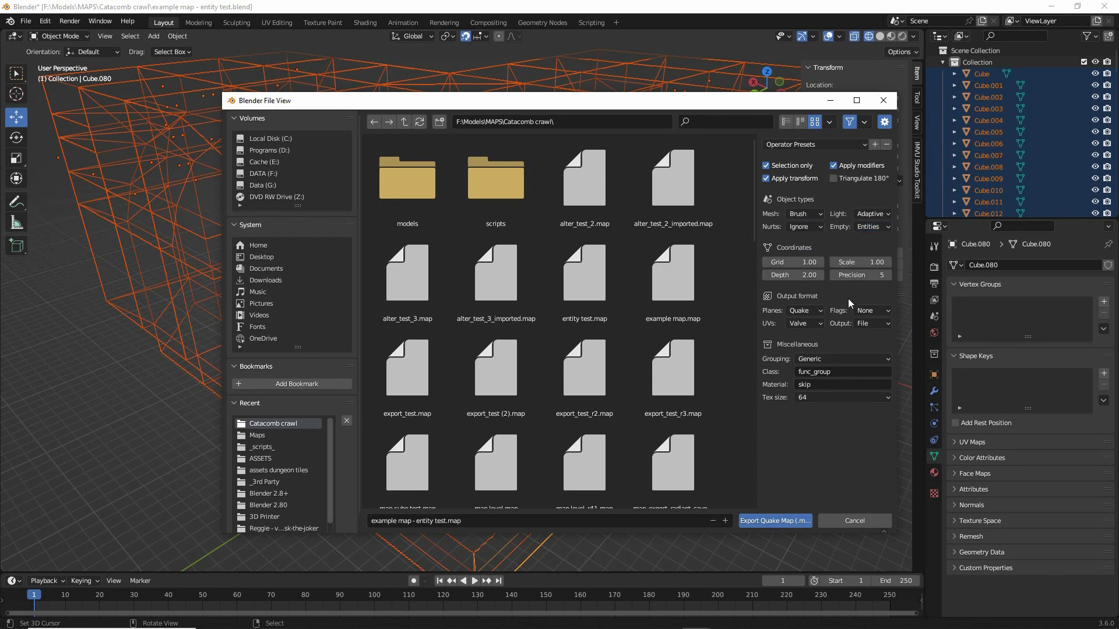
Set the export Grid to 8 and Depth to 0
click(810, 263)
text(8)
key(Return)
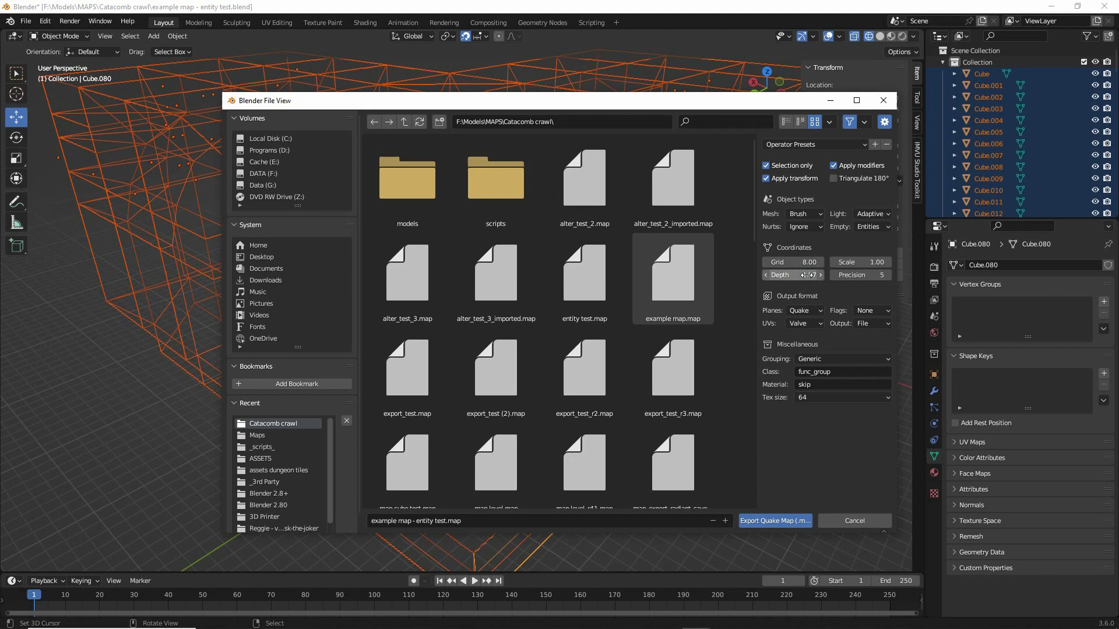
click(808, 275)
text(0)
key(Return)
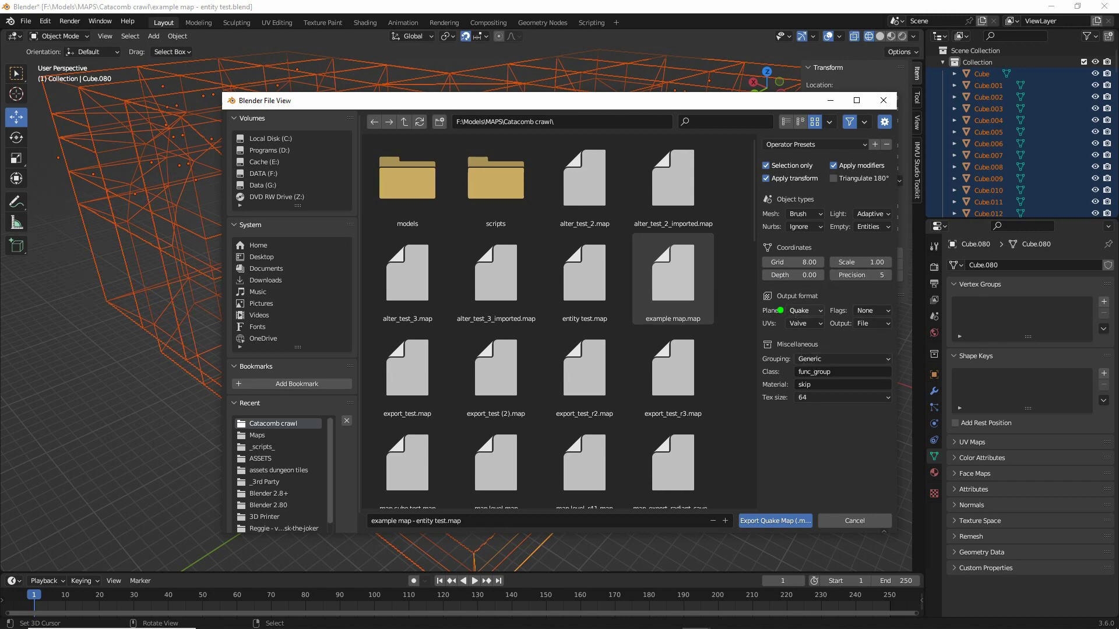
Keep the Quake plane format, set UVs to Standard, and keep Output as File
click(803, 312)
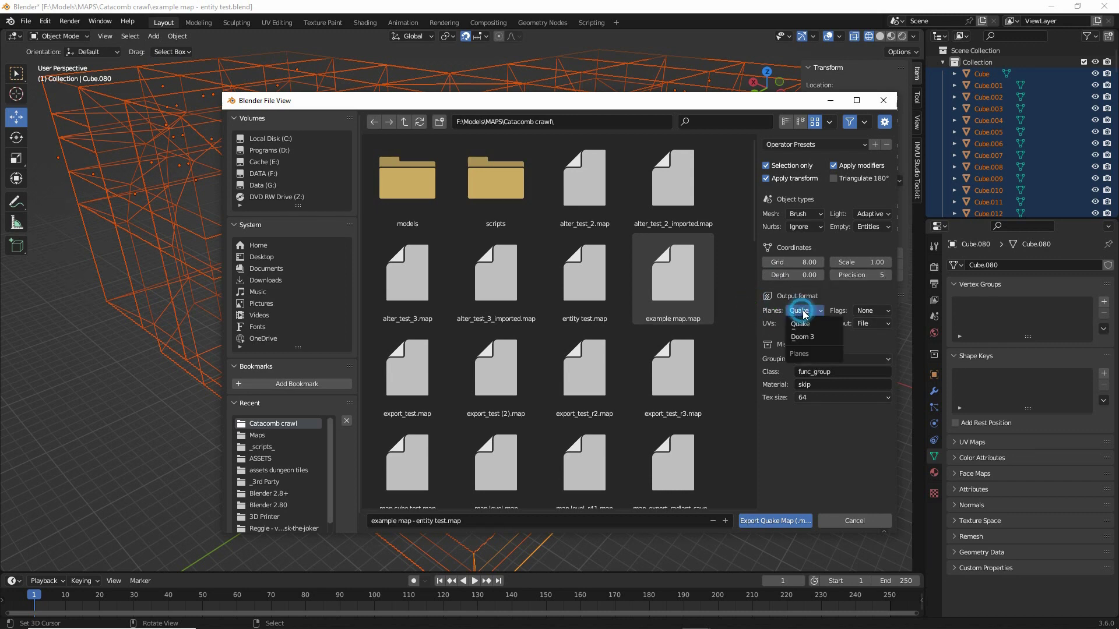
click(805, 321)
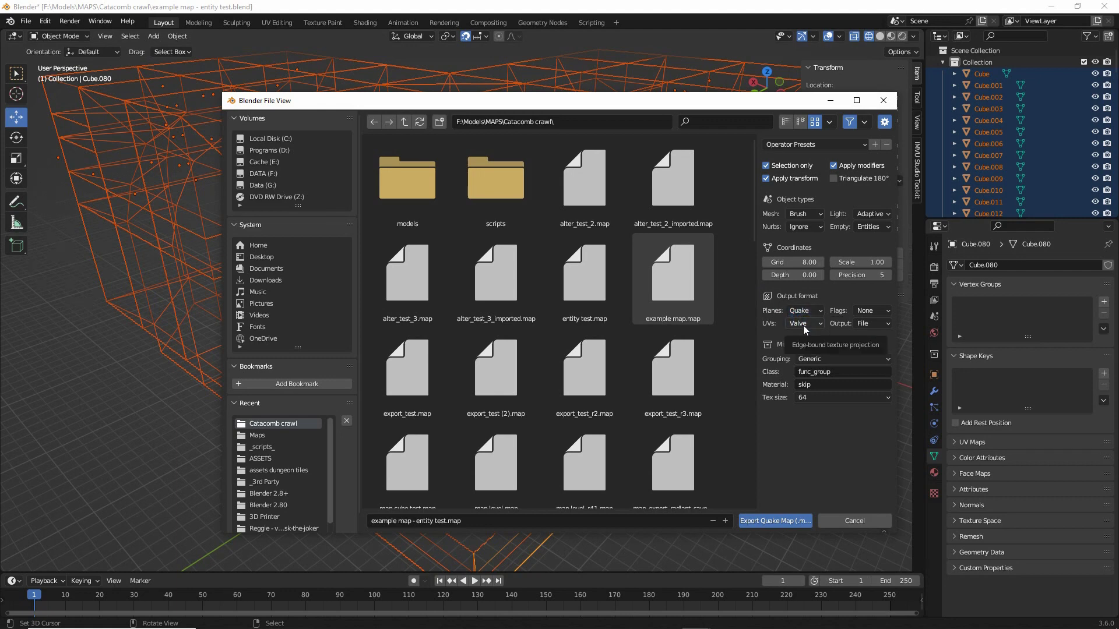
click(803, 324)
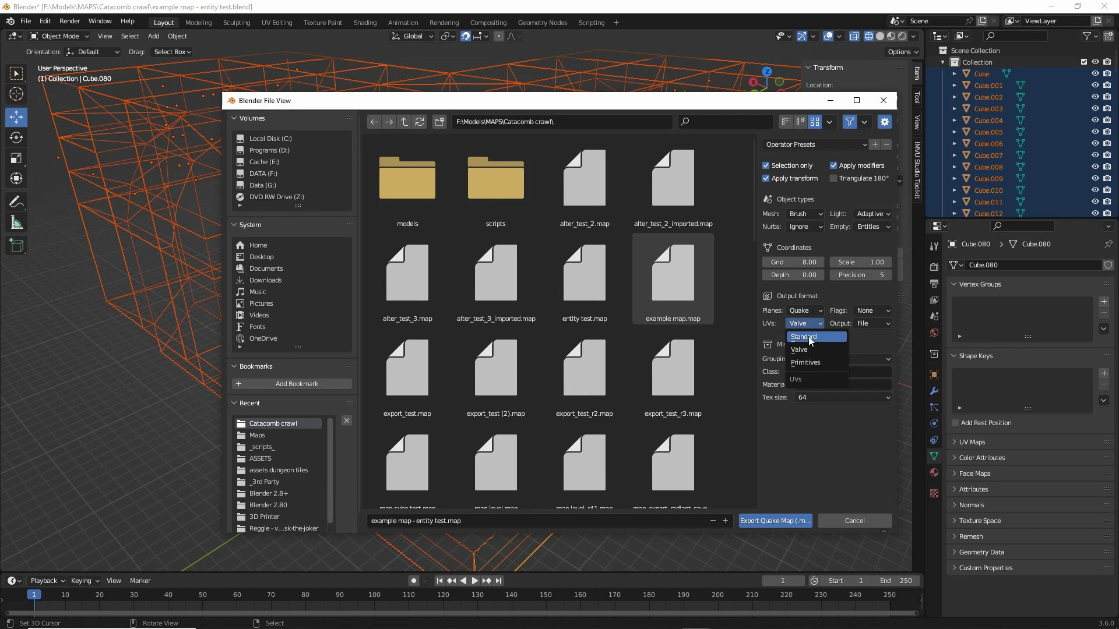
click(810, 338)
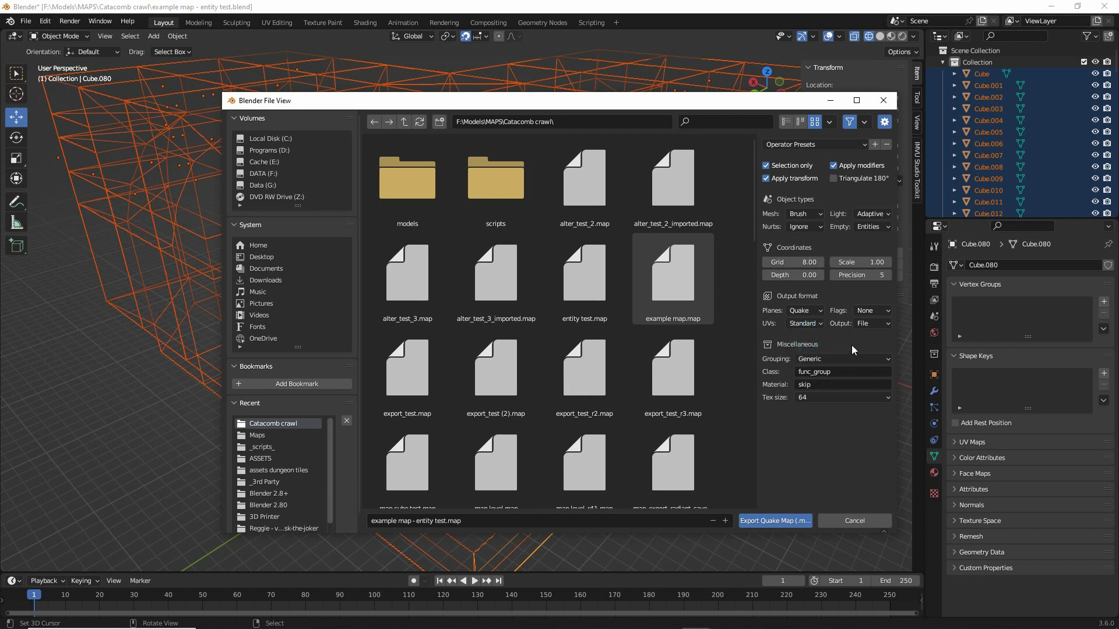
click(871, 311)
click(870, 323)
click(846, 348)
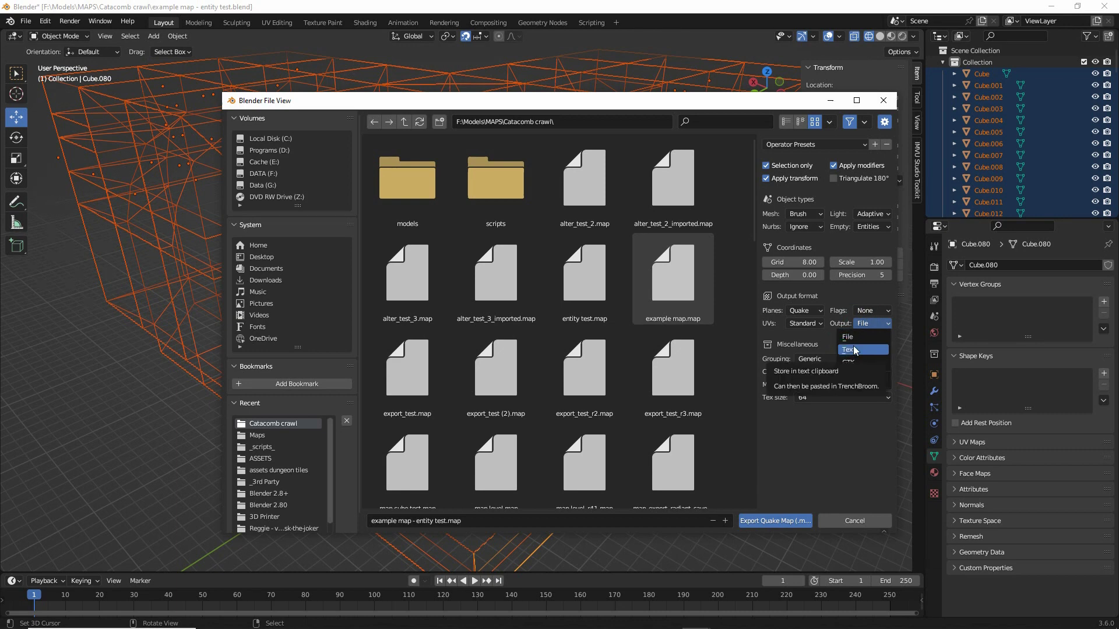
click(870, 323)
click(847, 337)
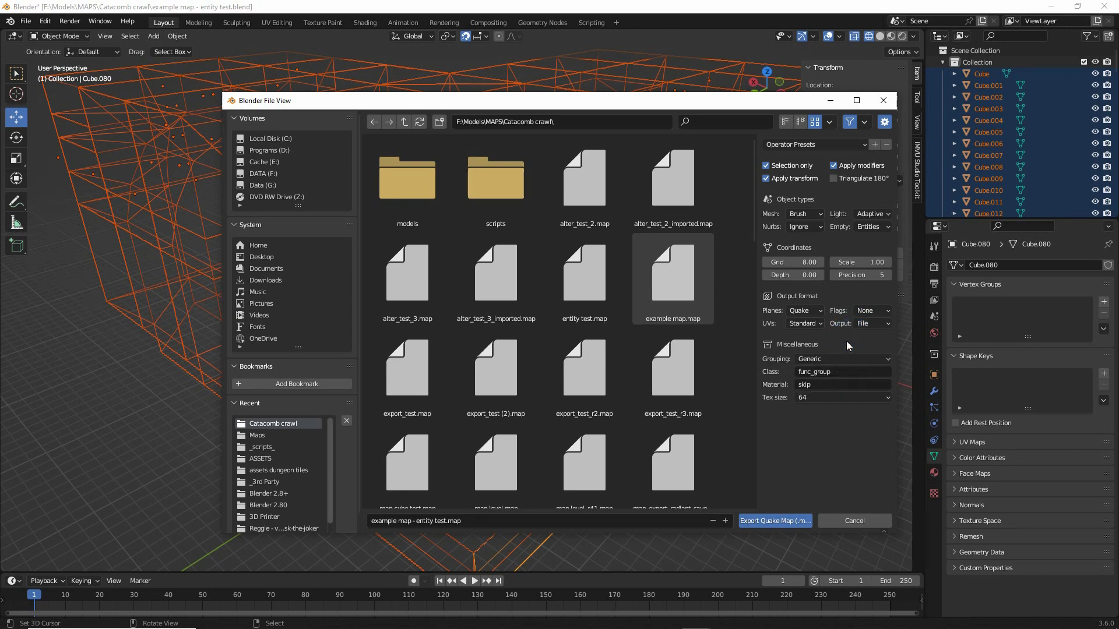
Set the default material to common/caulk and export the Quake map
click(825, 384)
text(common/caulk)
key(Return)
click(777, 521)
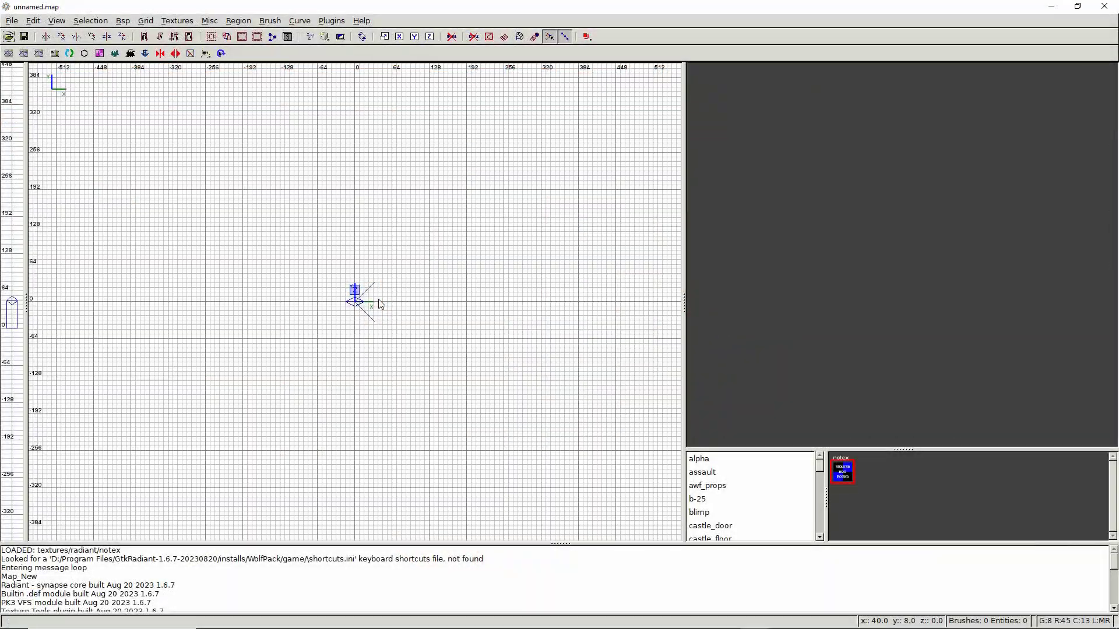
Bring up GtkRadiant's File > Open dialog after annotating the File menu
click(11, 20)
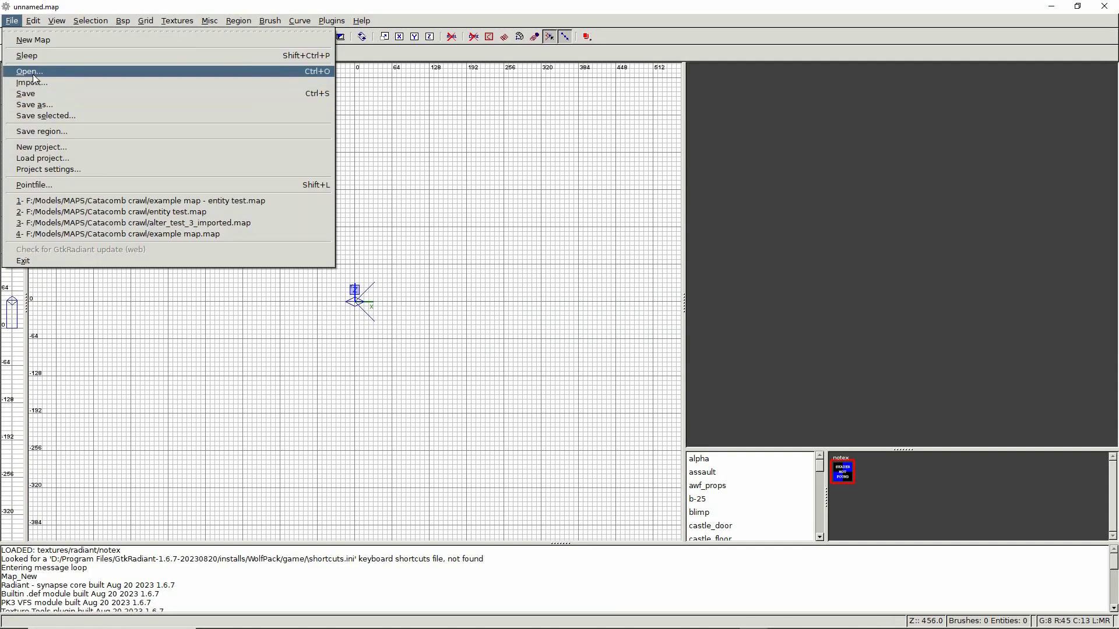
drag(27, 79, 14, 86)
drag(15, 30, 24, 32)
key(Escape)
click(13, 20)
click(30, 71)
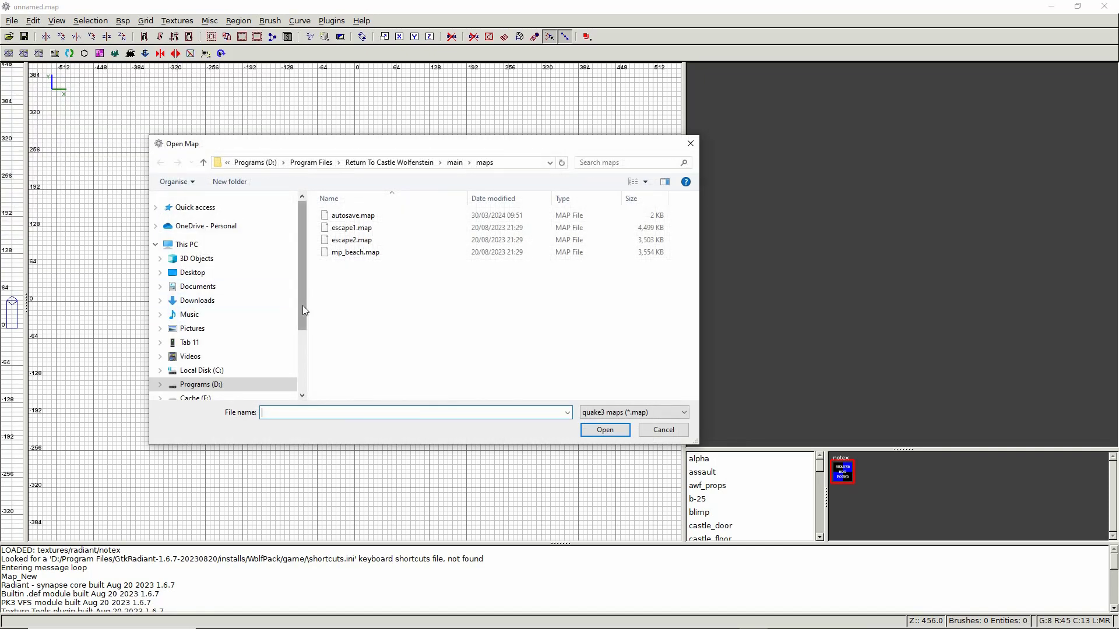
Browse to DATA (F:) > MAPS > Catacomb crawl and open example map - entity test.map
drag(303, 305, 302, 336)
click(161, 353)
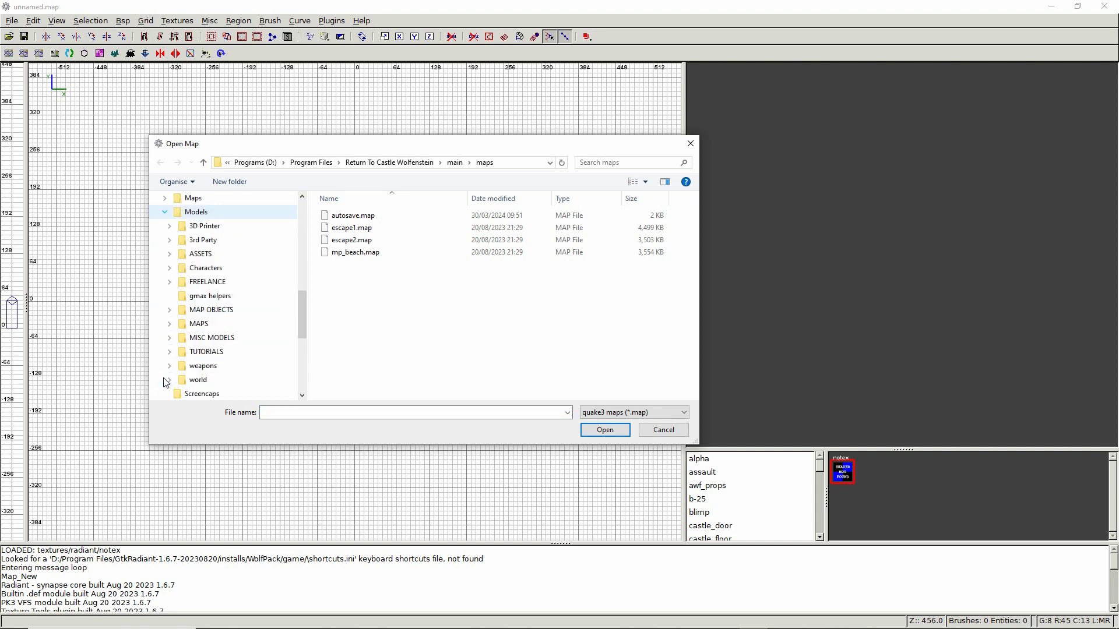
click(170, 324)
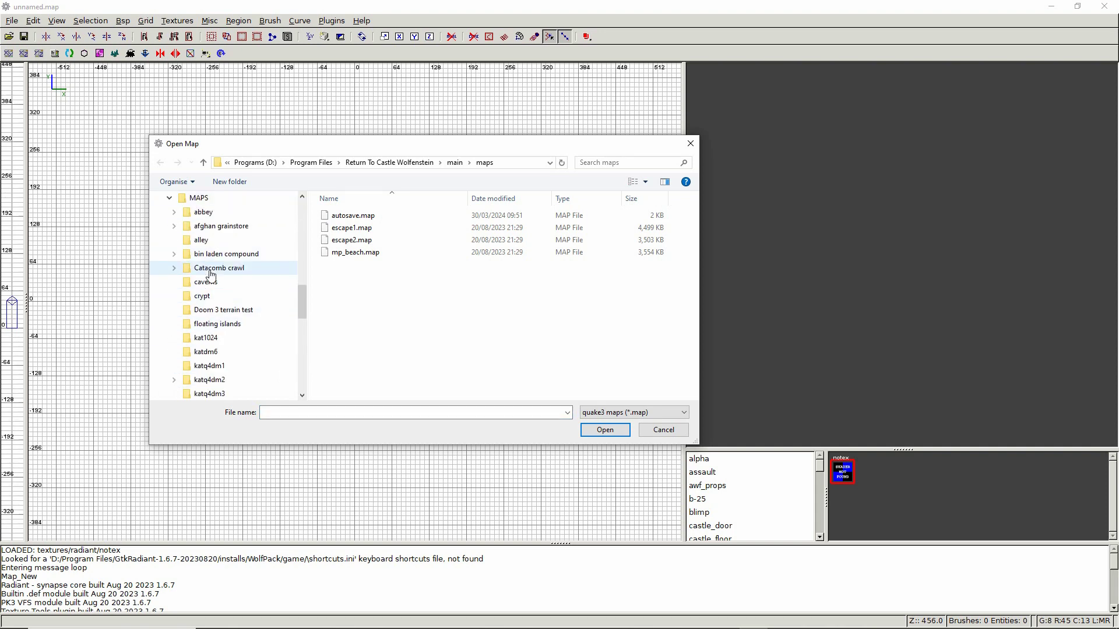
click(218, 267)
click(369, 302)
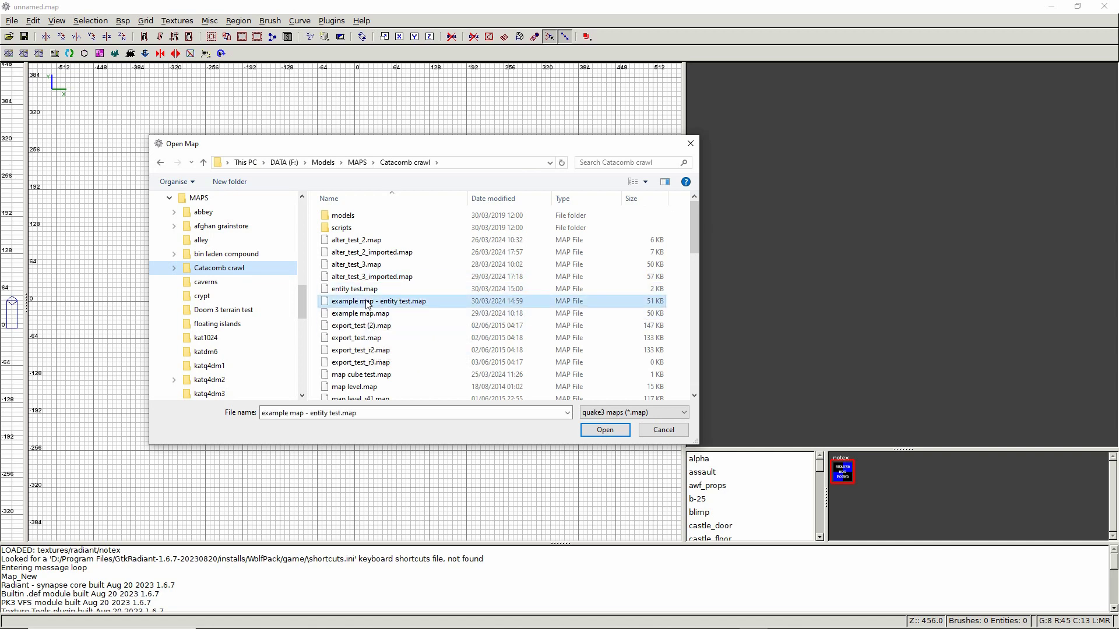
drag(338, 310, 391, 316)
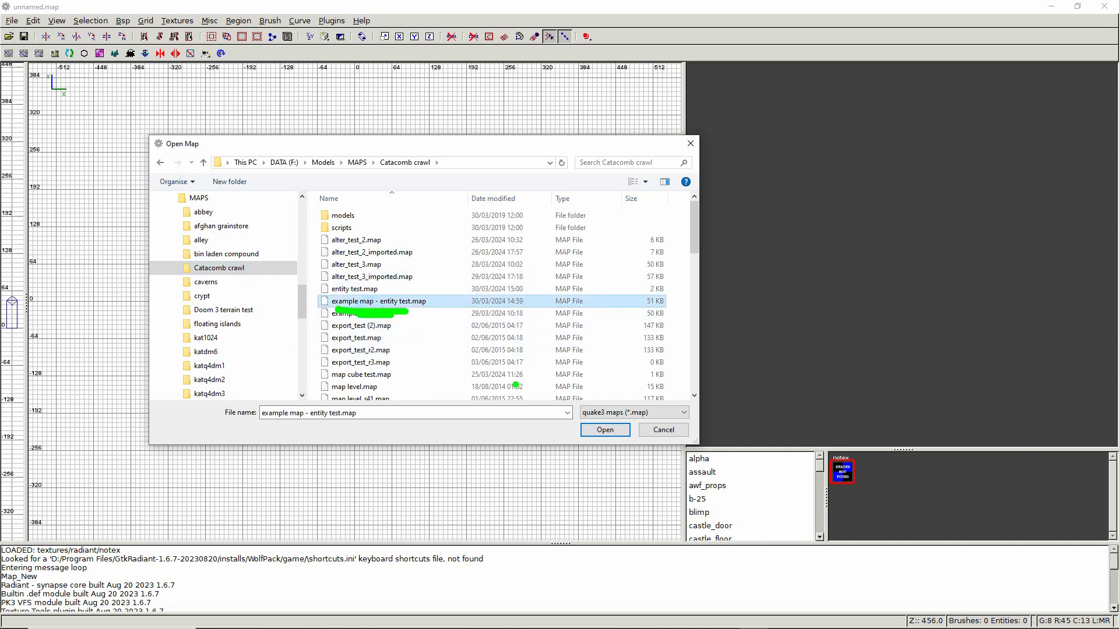
mouse_move(591, 414)
mouse_down()
mouse_move(608, 459)
mouse_move(564, 422)
mouse_up()
key(Escape)
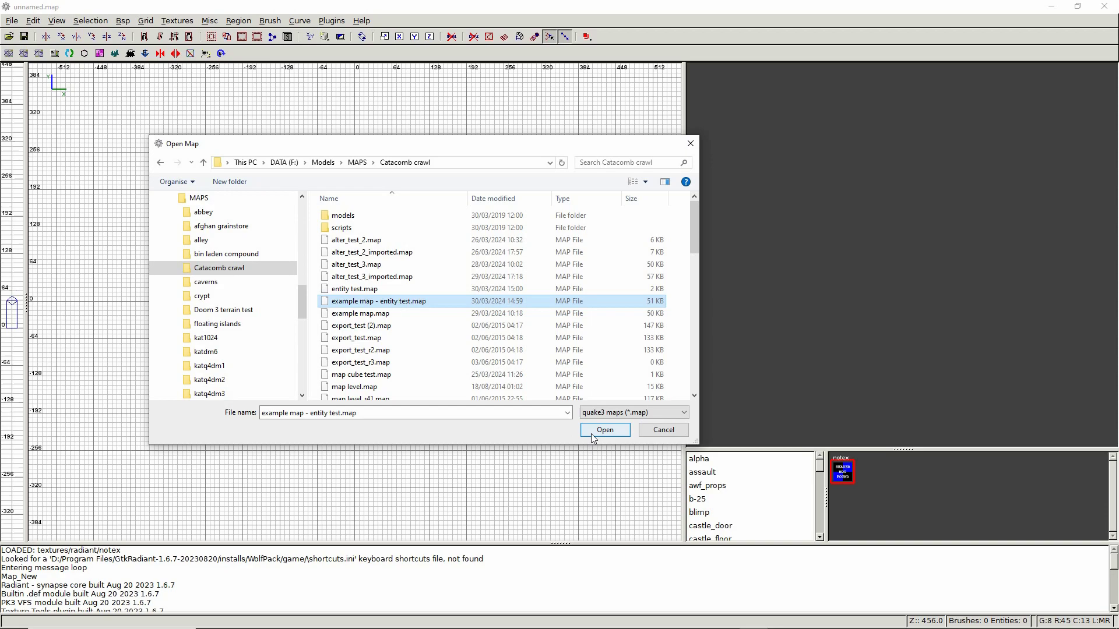
click(591, 433)
Free-look and fly the camera forward through the room, briefly selecting the red box
scroll(345, 434, up, 2)
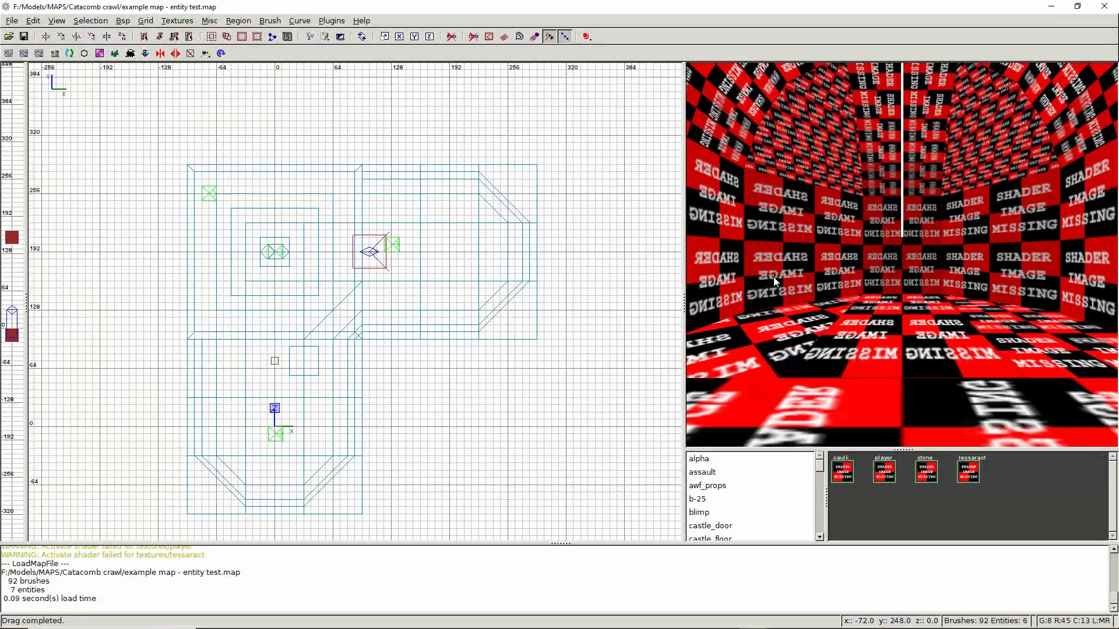
right_click(902, 254)
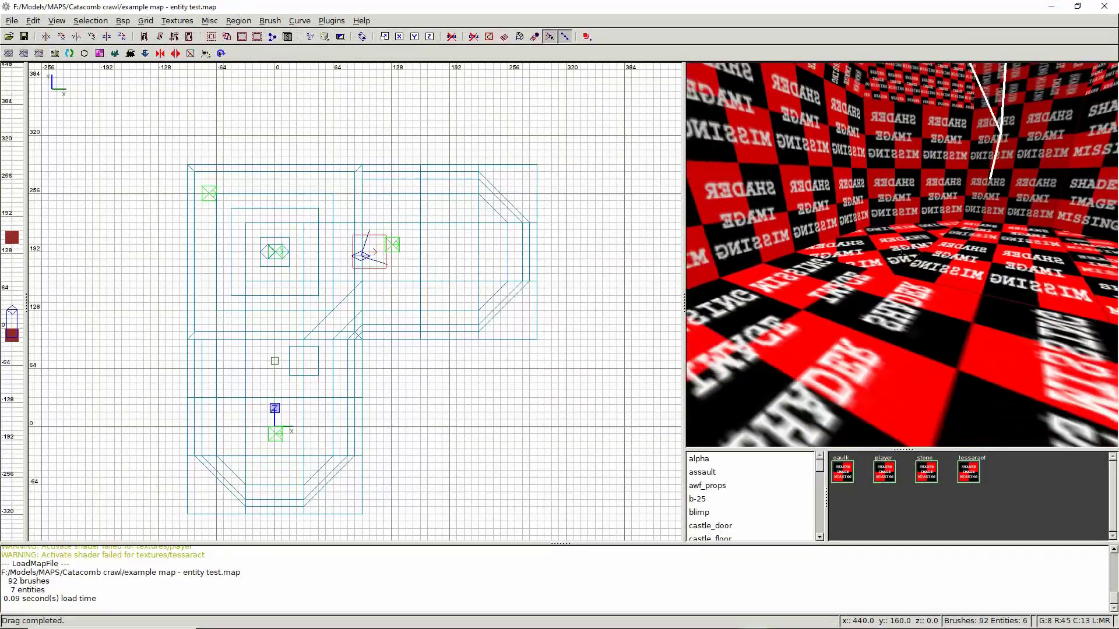
scroll(902, 255, down, 2)
key(Up)
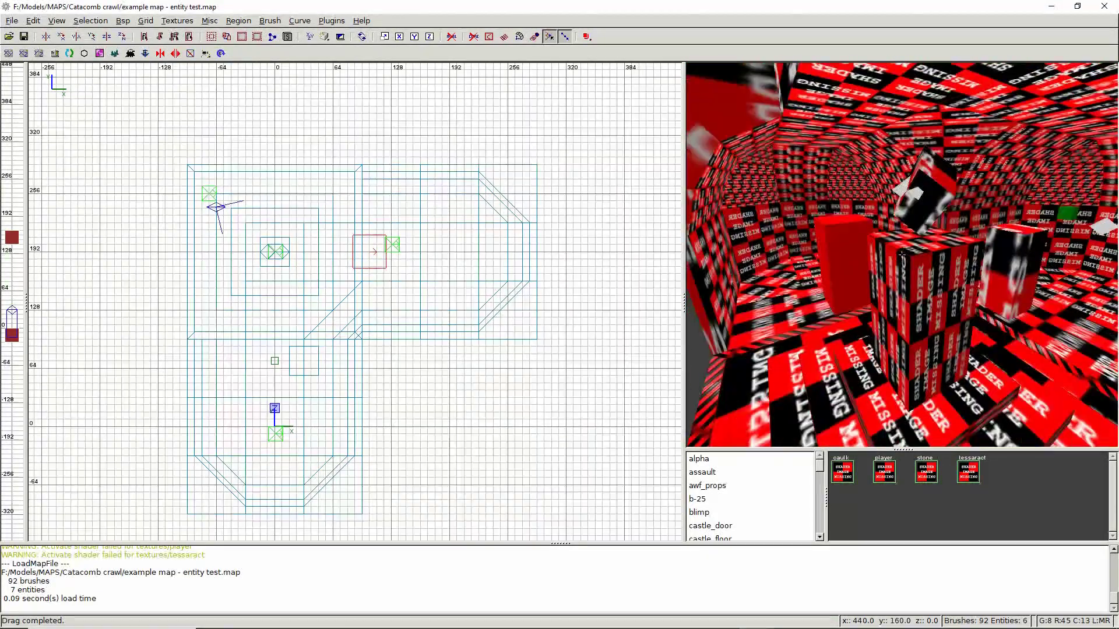
key(Up)
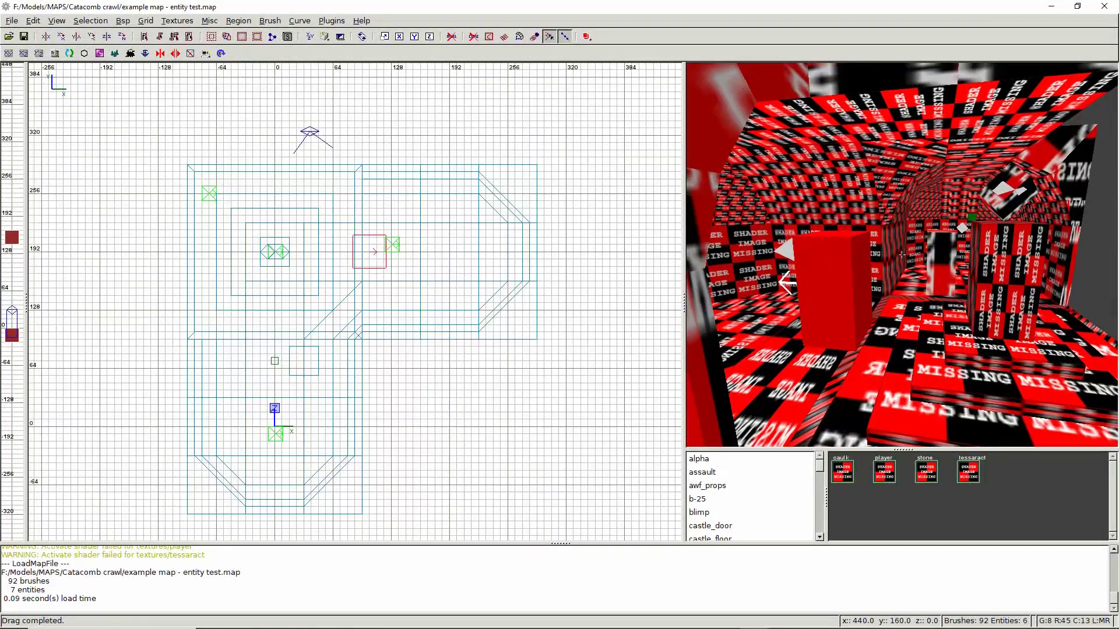
shift+click(835, 259)
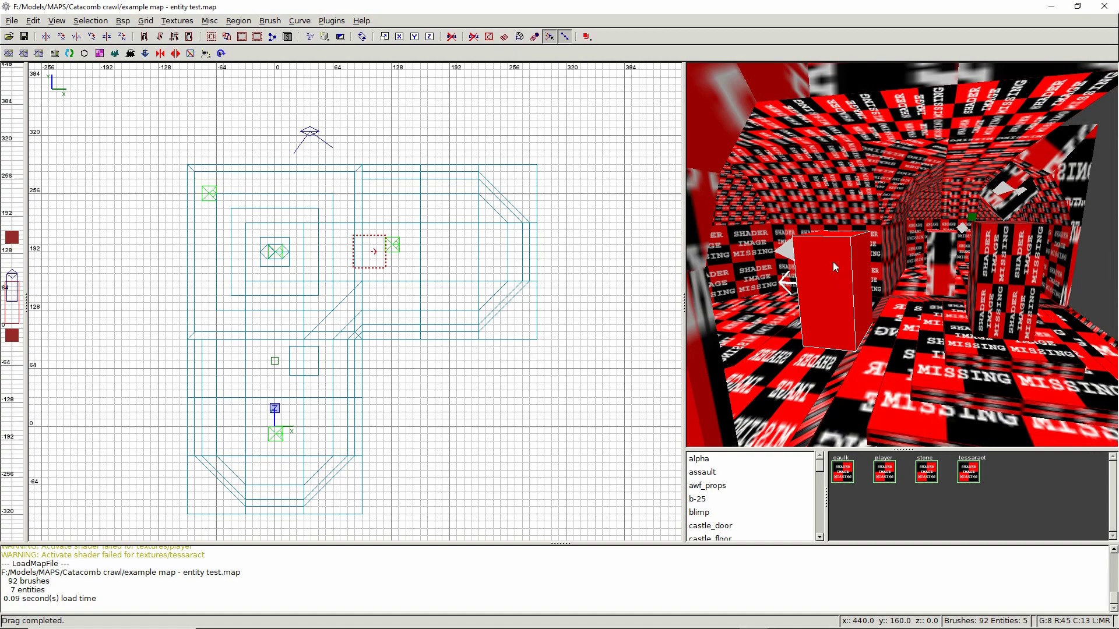
shift+click(833, 261)
Select the small brush in the doorway and fly the camera toward it and back
shift+click(949, 254)
right_click(949, 254)
key(Up)
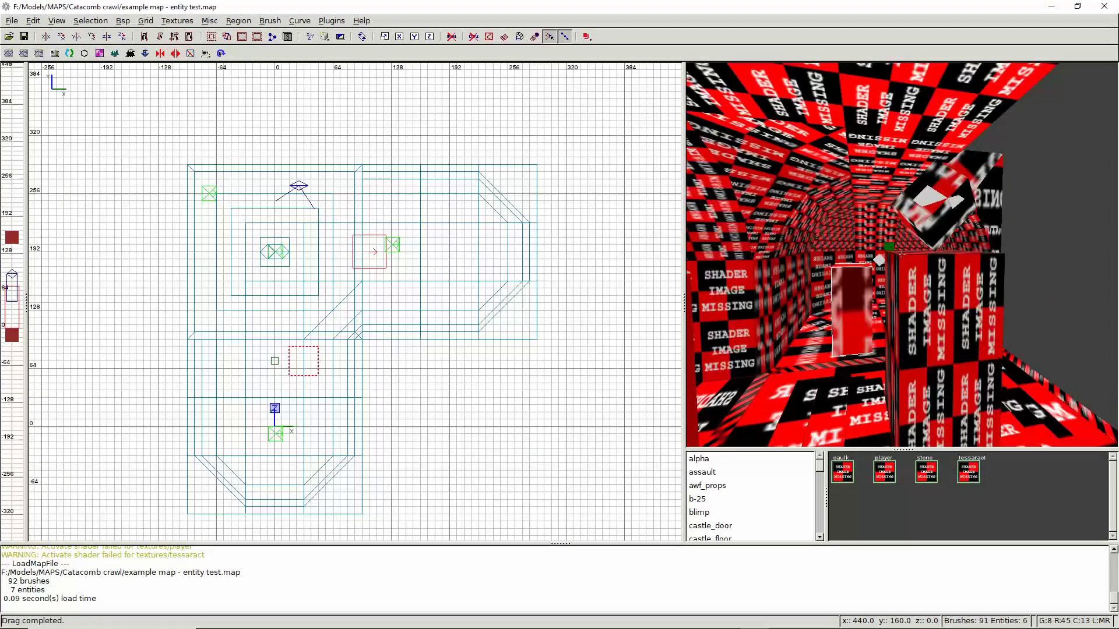
key(Down)
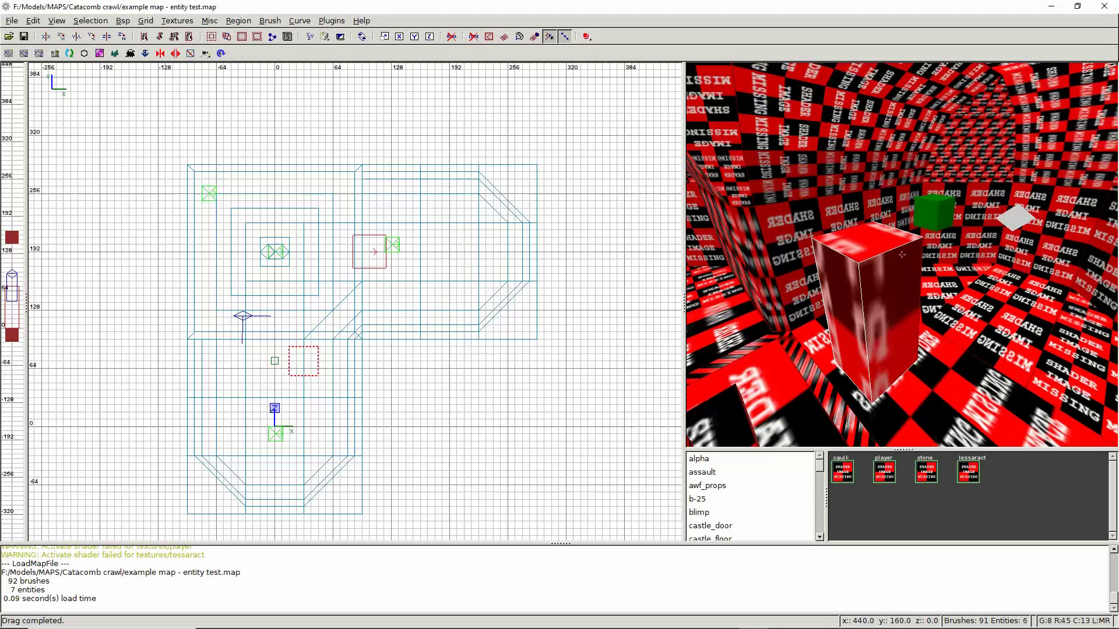
right_click(902, 255)
Select the green info_null cube and show its properties: origin 0 72 88, angles 0 0 0
shift+click(898, 260)
shift+click(924, 226)
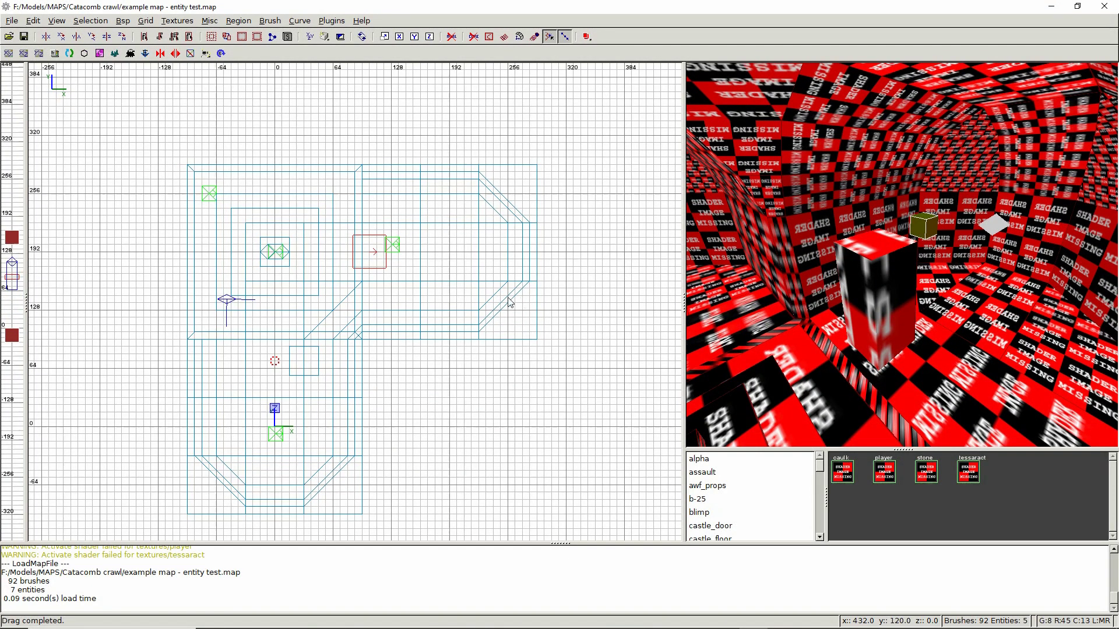
key(n)
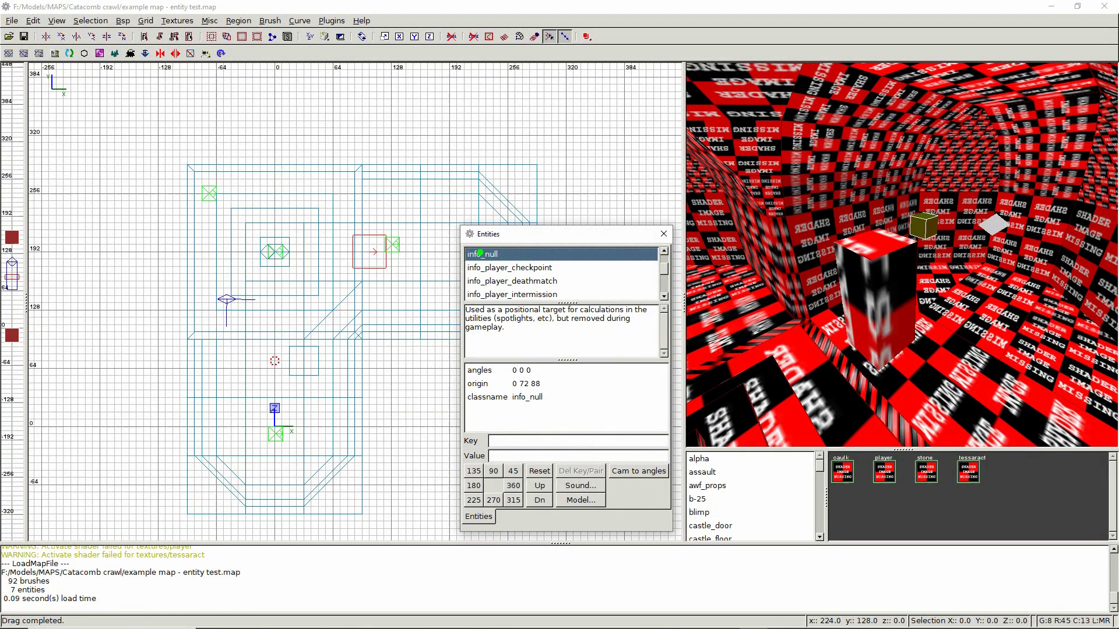
Deselect the info_null cube and select the light entity to read its keys
click(480, 253)
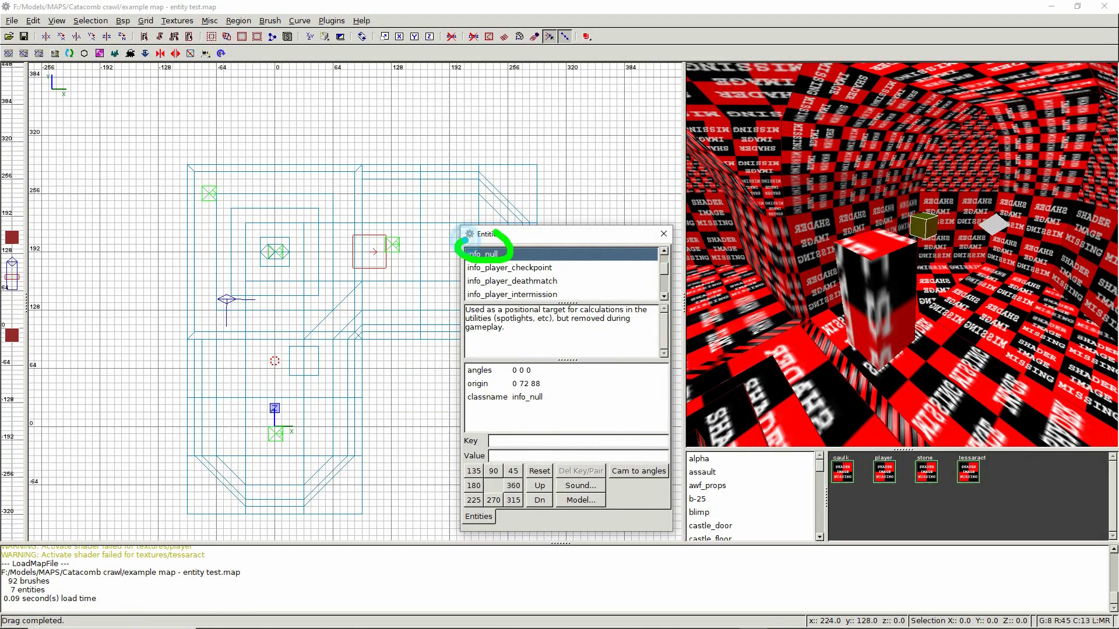
shift+click(926, 225)
shift+click(989, 232)
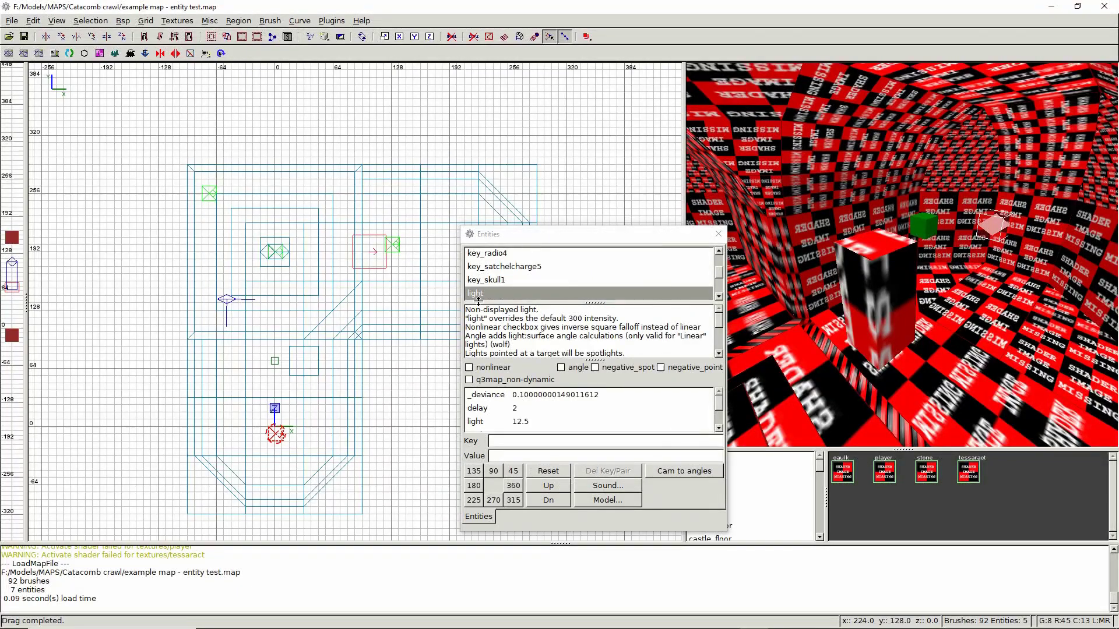
shift+click(992, 230)
Turn the camera left and inspect the red info_player_start pillar's properties
right_click(992, 230)
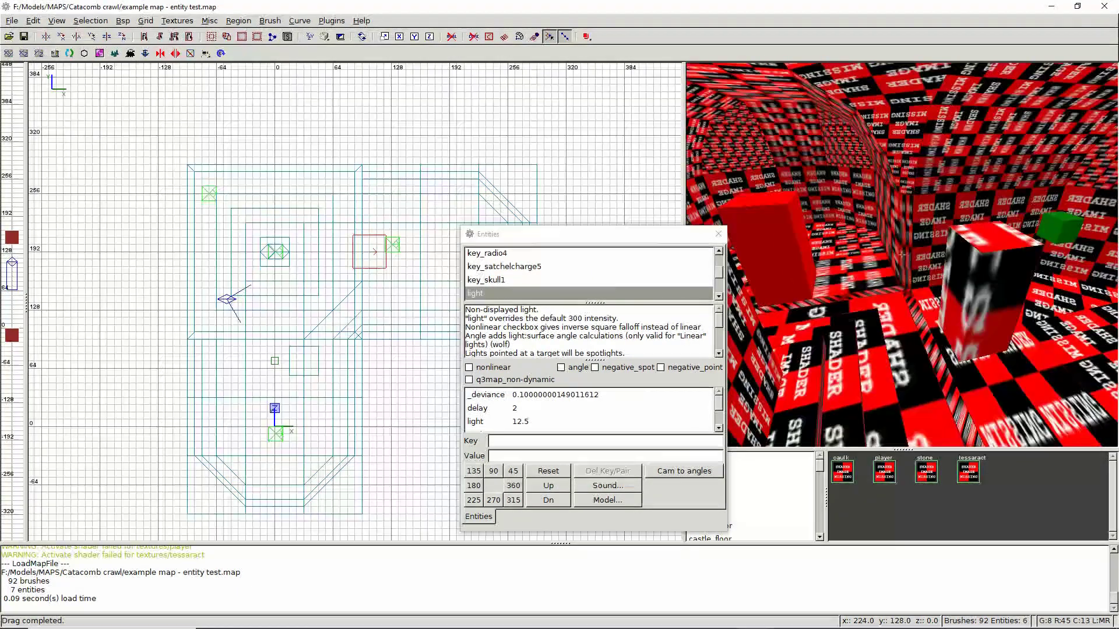
right_click(992, 230)
shift+click(896, 217)
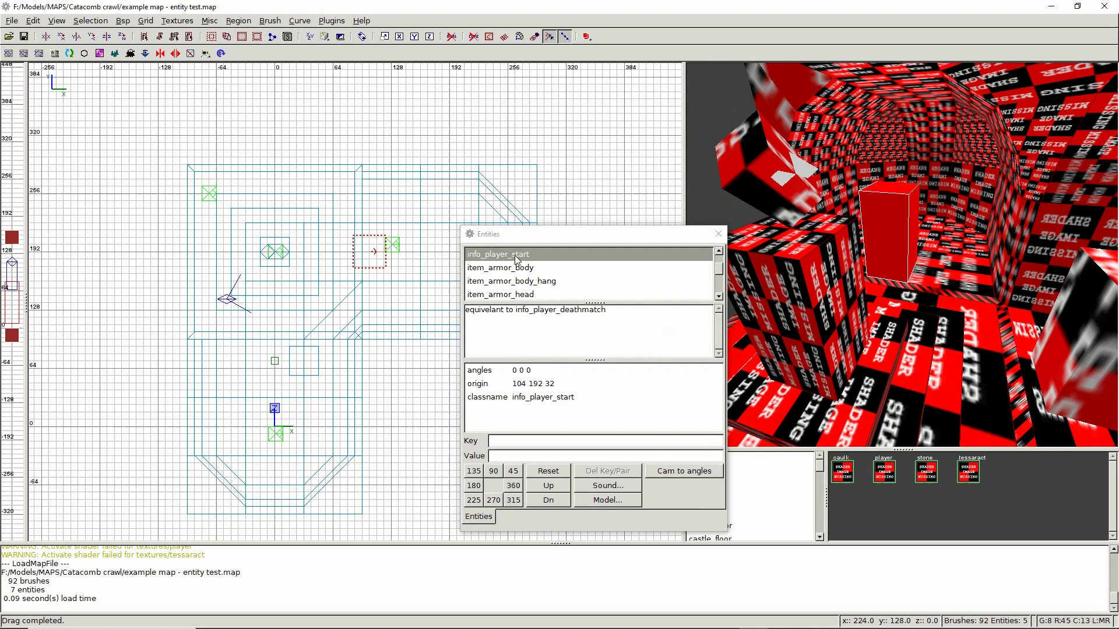
shift+click(901, 228)
Reselect the light entity to show light 62.5, delay 2 and _deviance 0.0
right_click(898, 282)
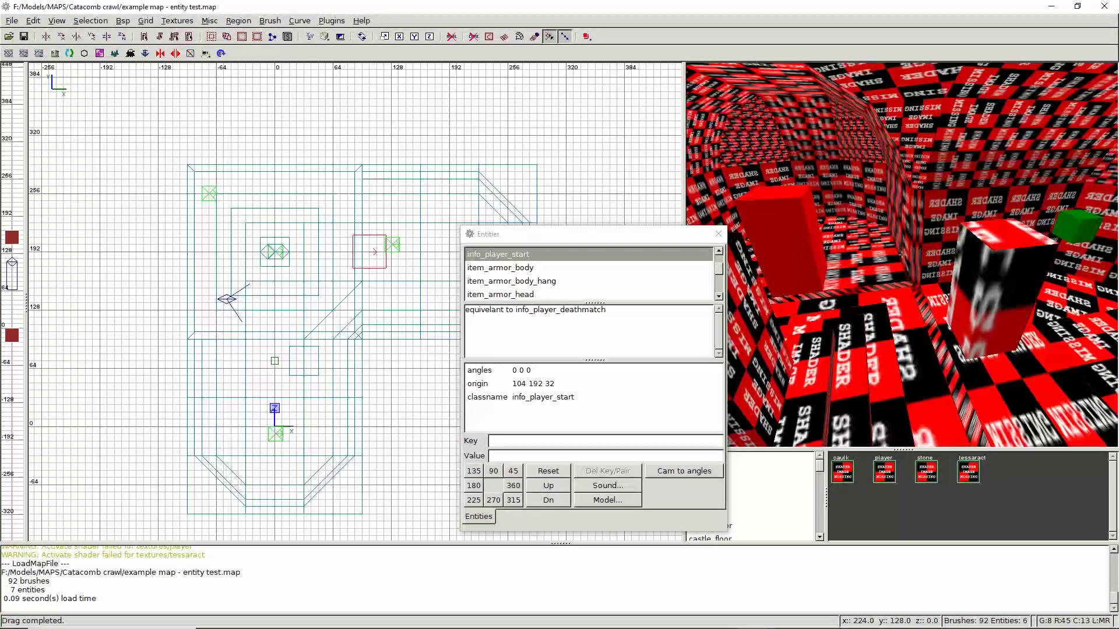
key(Down)
key(Down)
key(Down)
key(Down)
key(Down)
key(Down)
key(Down)
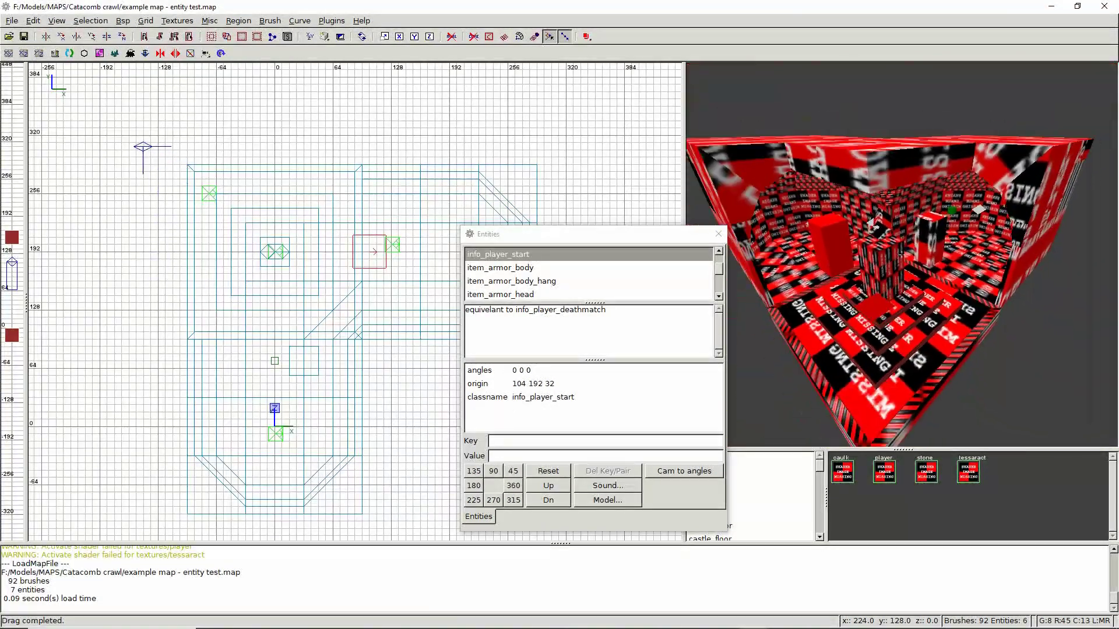
shift+click(882, 298)
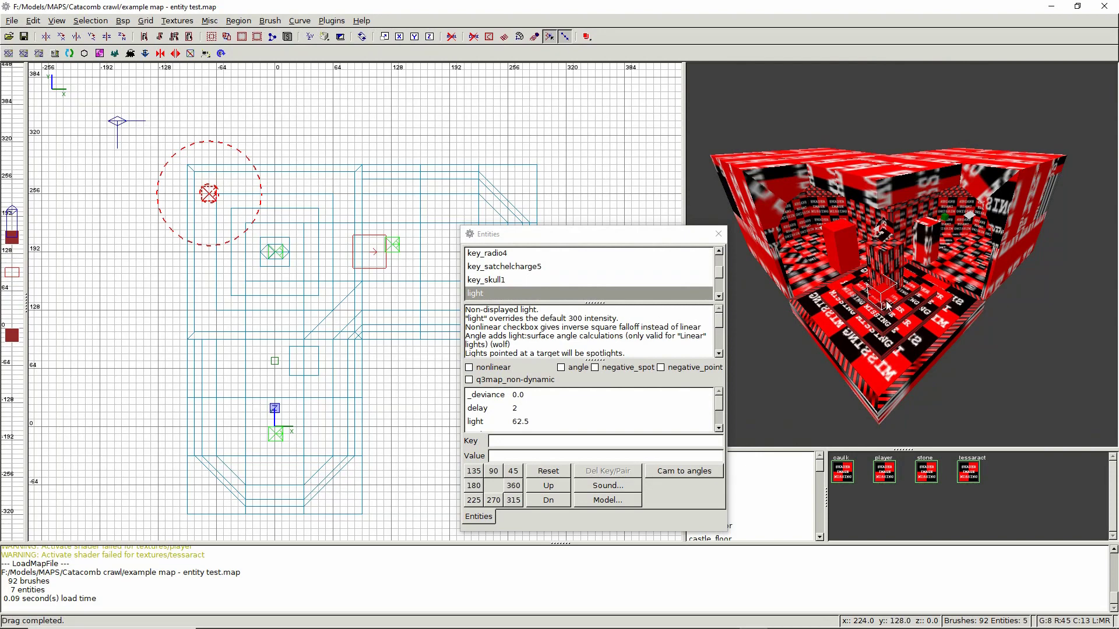
right_click(874, 352)
key(Up)
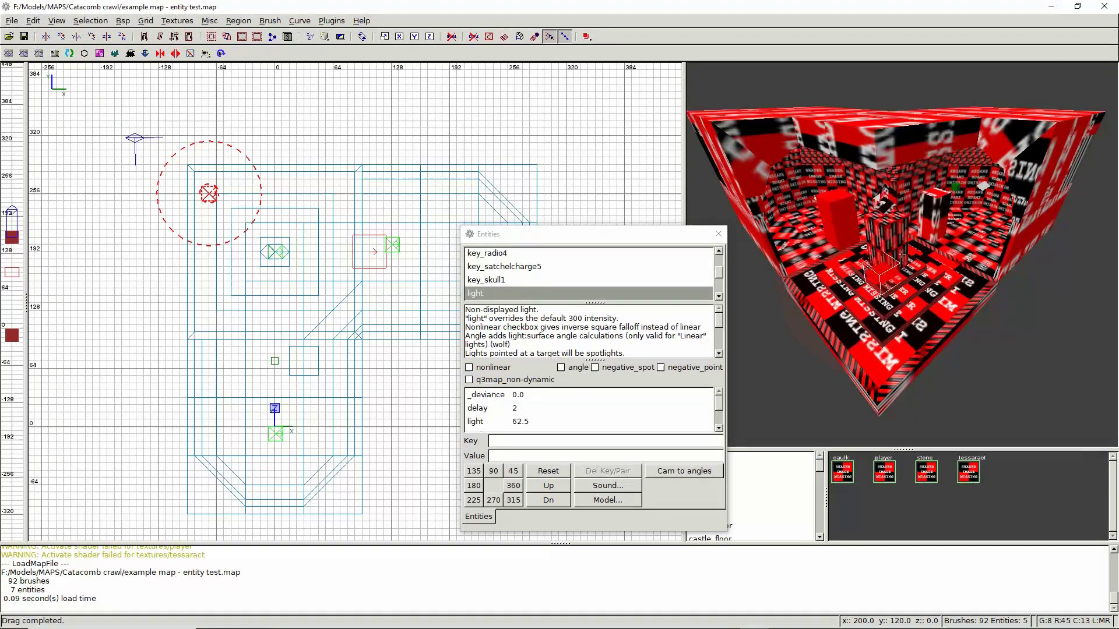
key(Down)
key(Down)
key(Down)
key(Down)
key(Down)
key(Down)
key(Down)
key(Down)
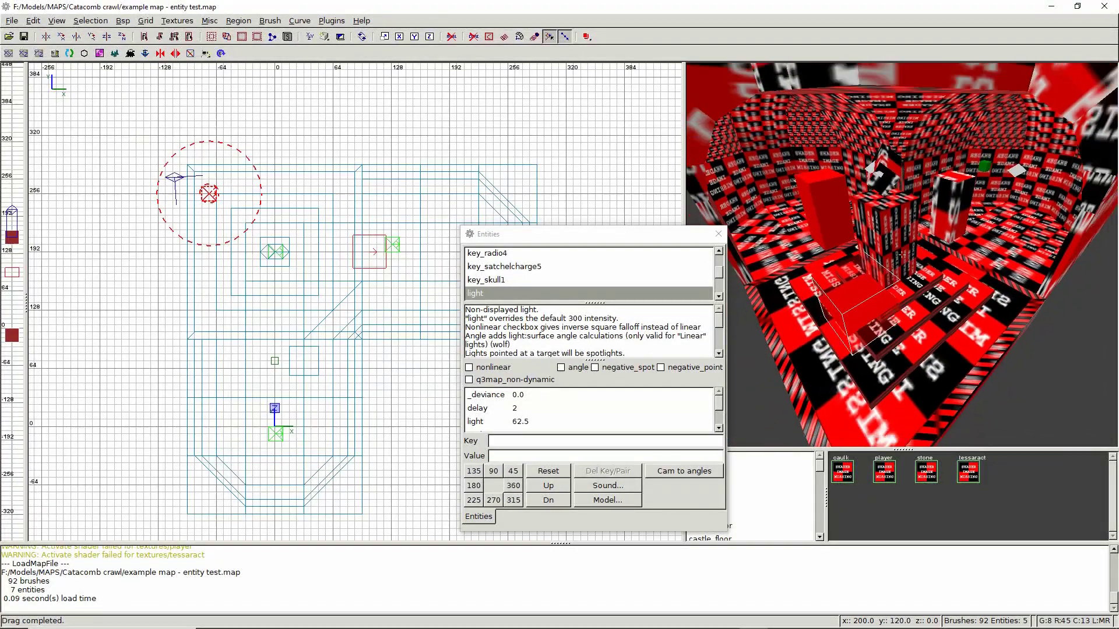
key(Right)
key(Right)
key(Right)
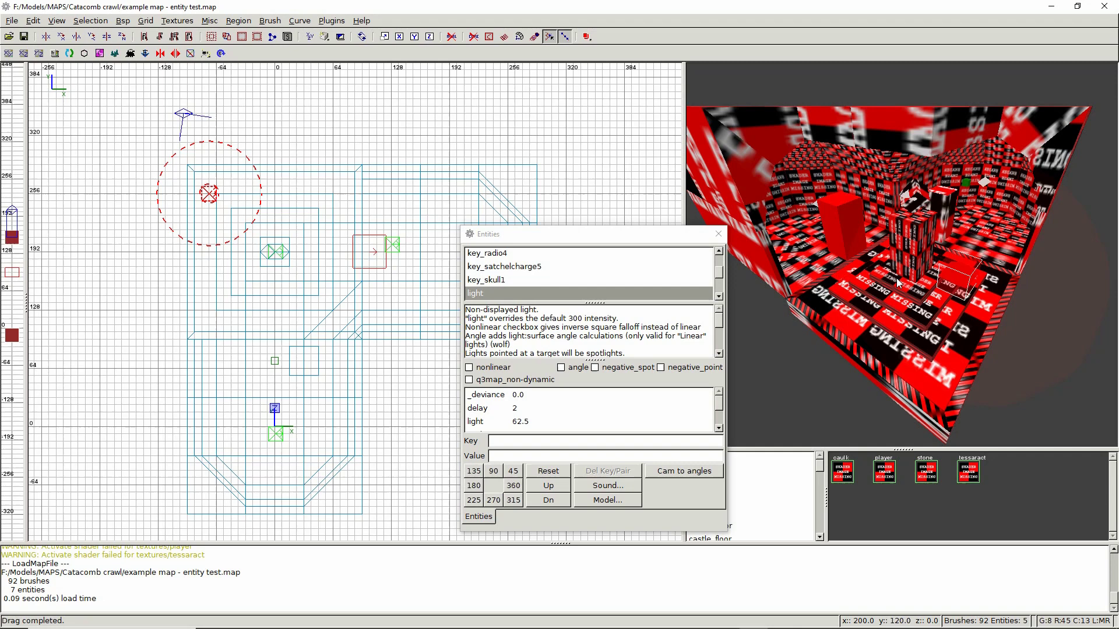
Close the Entities window and zoom in on the map in the XZ front view
click(718, 234)
right_drag(347, 455, 354, 434)
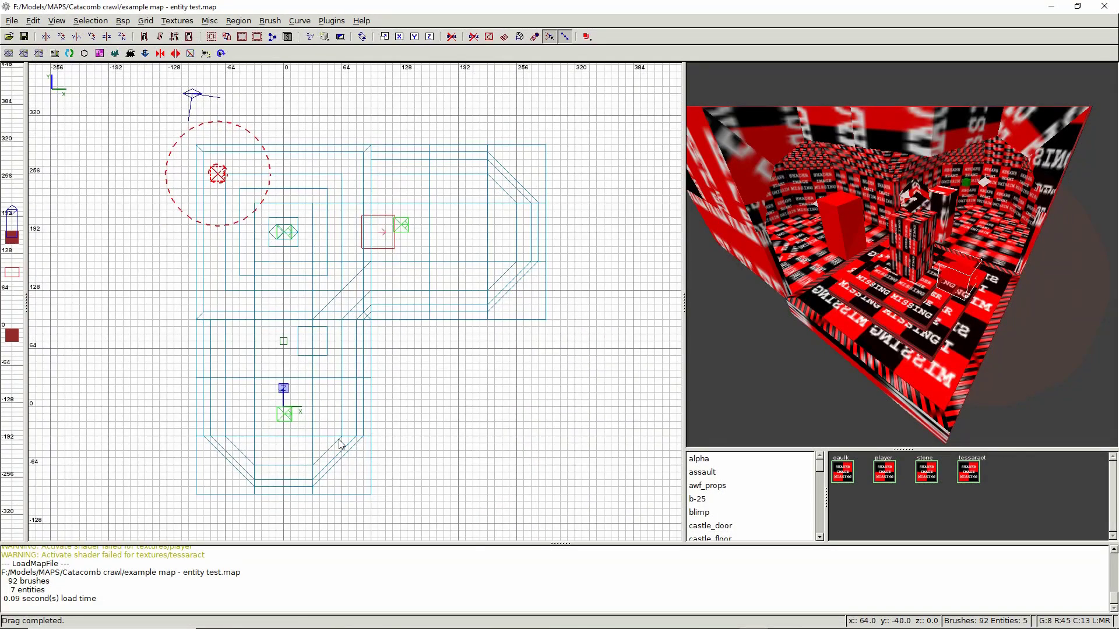
key(ctrl+Tab)
scroll(477, 393, up, 1)
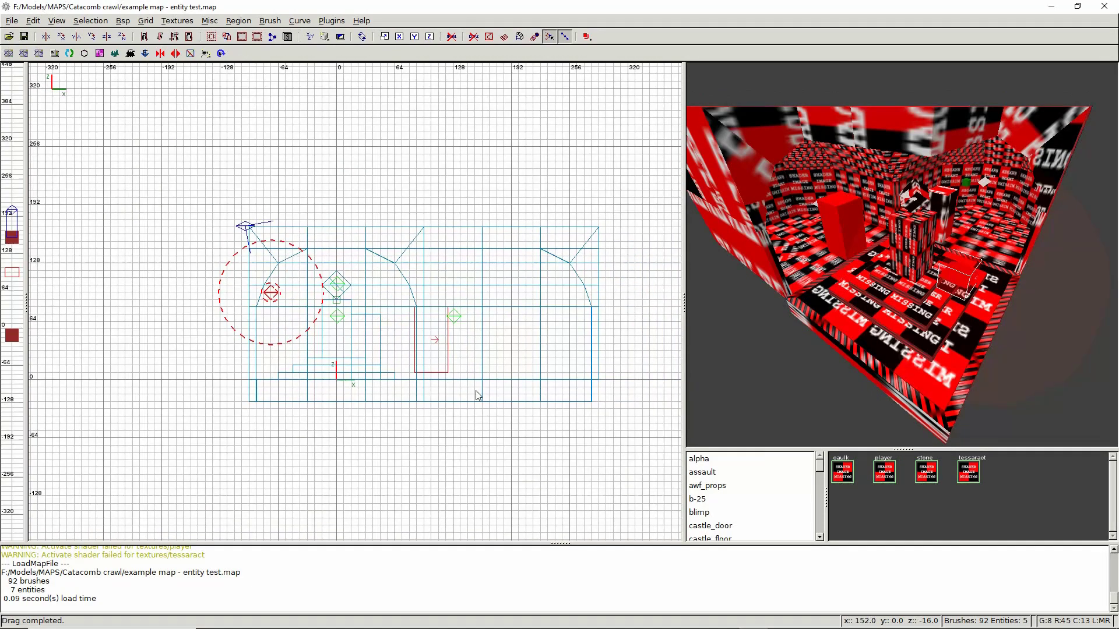
scroll(477, 394, up, 1)
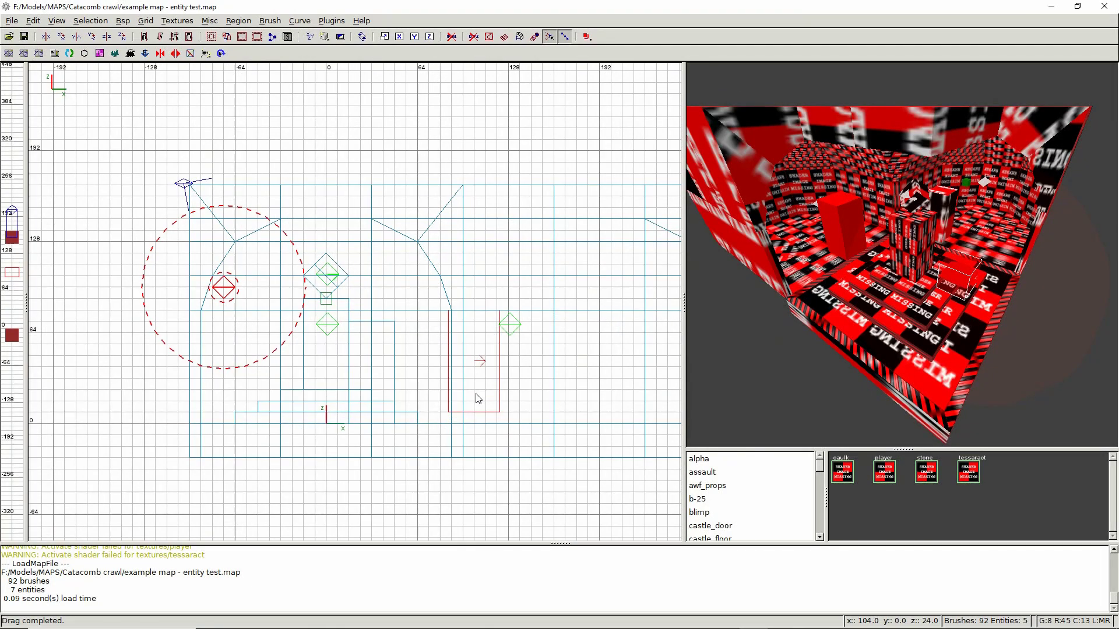